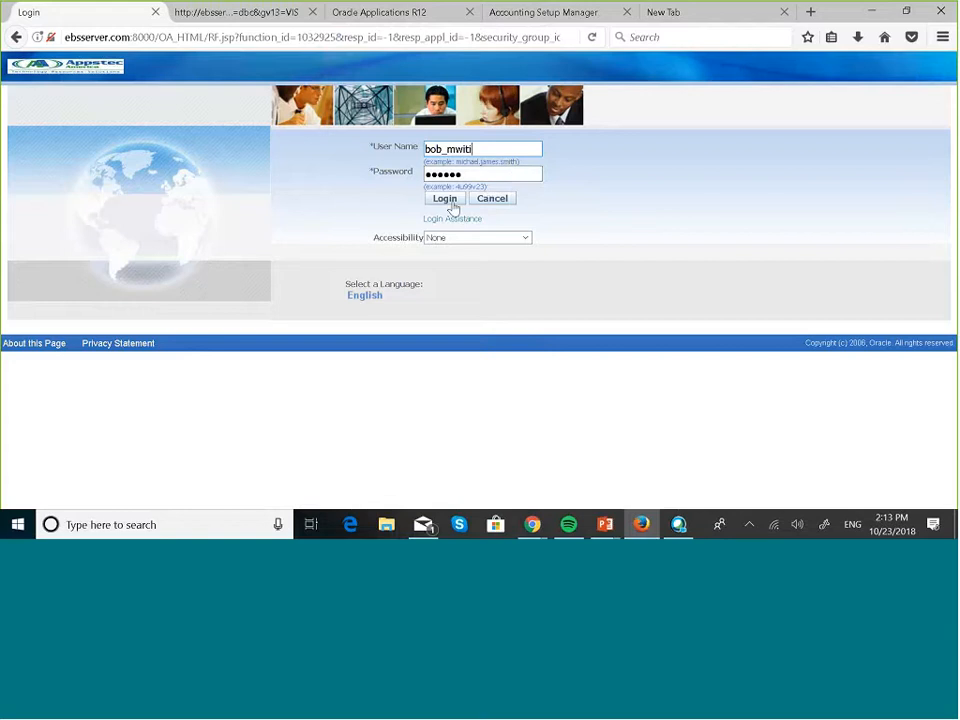
Step: Log in and open Accounting Setups under the MASKANI GROUP GL_US SUPER USER responsibility
left_click(446, 199)
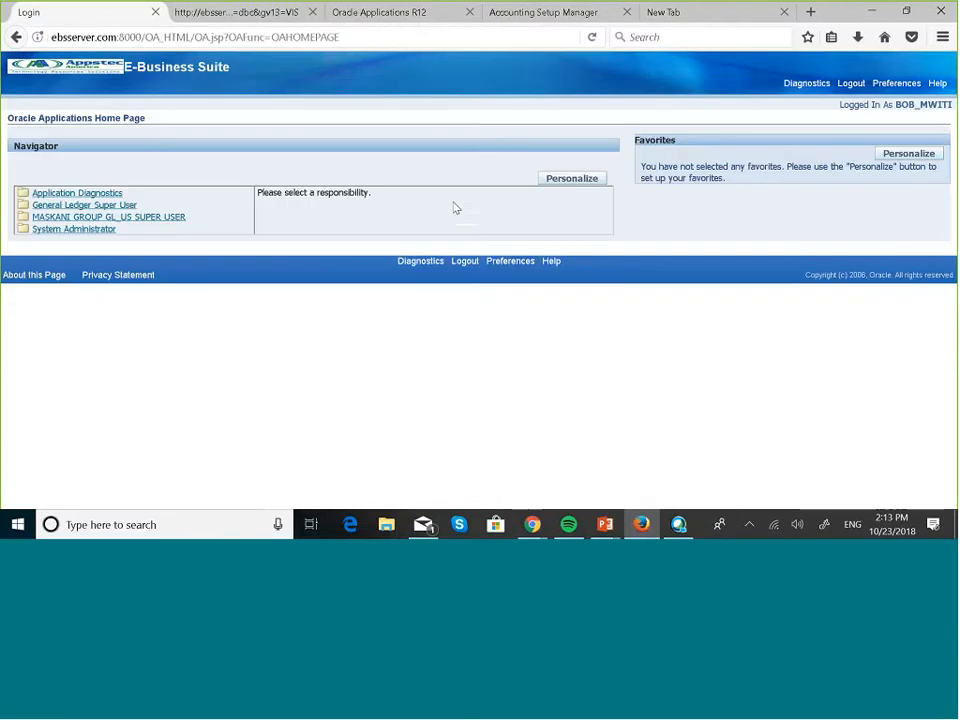
left_click(165, 221)
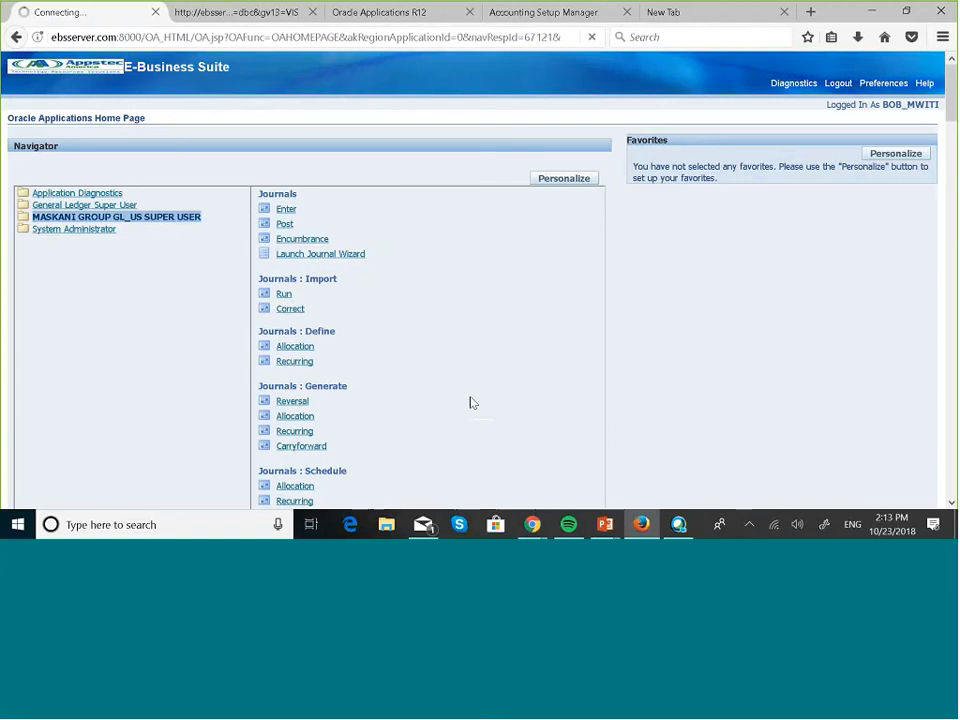
scroll(472, 402, "down", 3)
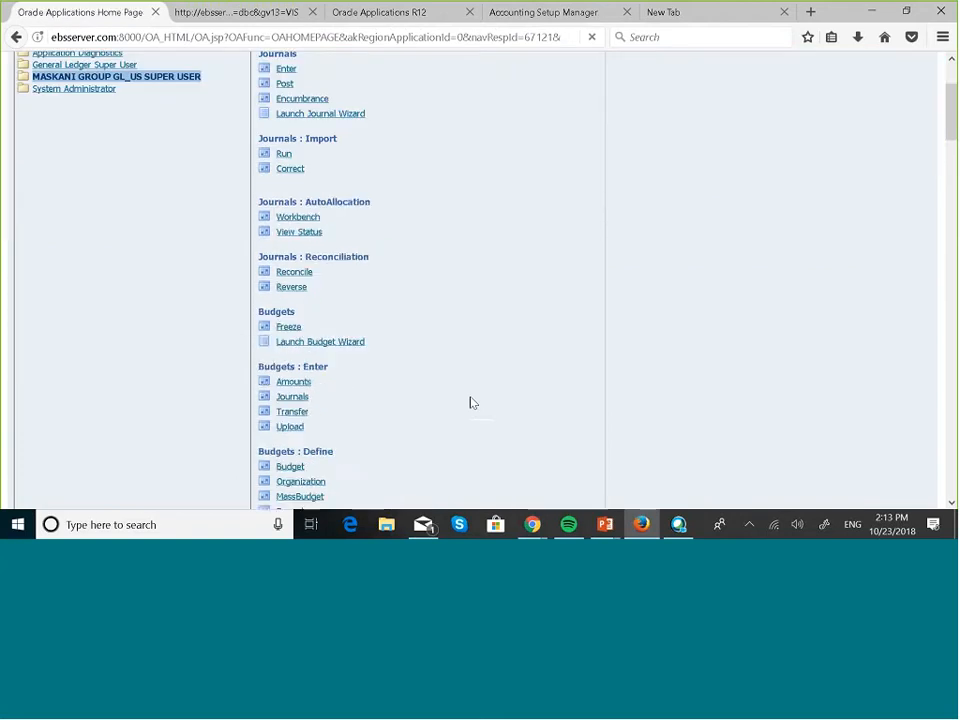
scroll(472, 402, "down", 5)
scroll(472, 402, "down", 6)
scroll(472, 402, "down", 8)
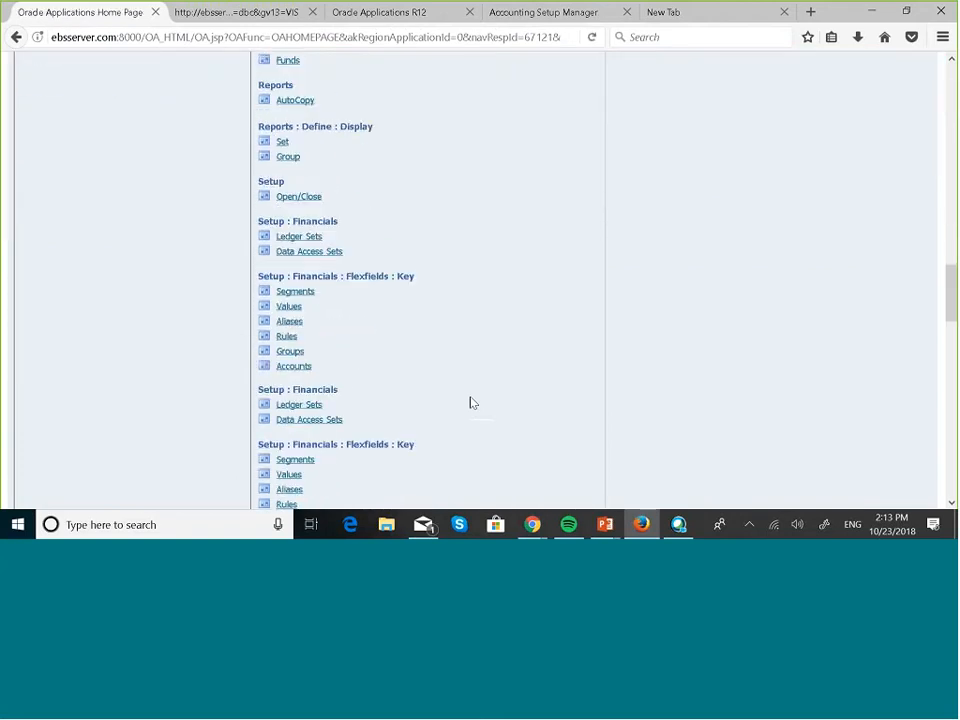
scroll(472, 402, "down", 5)
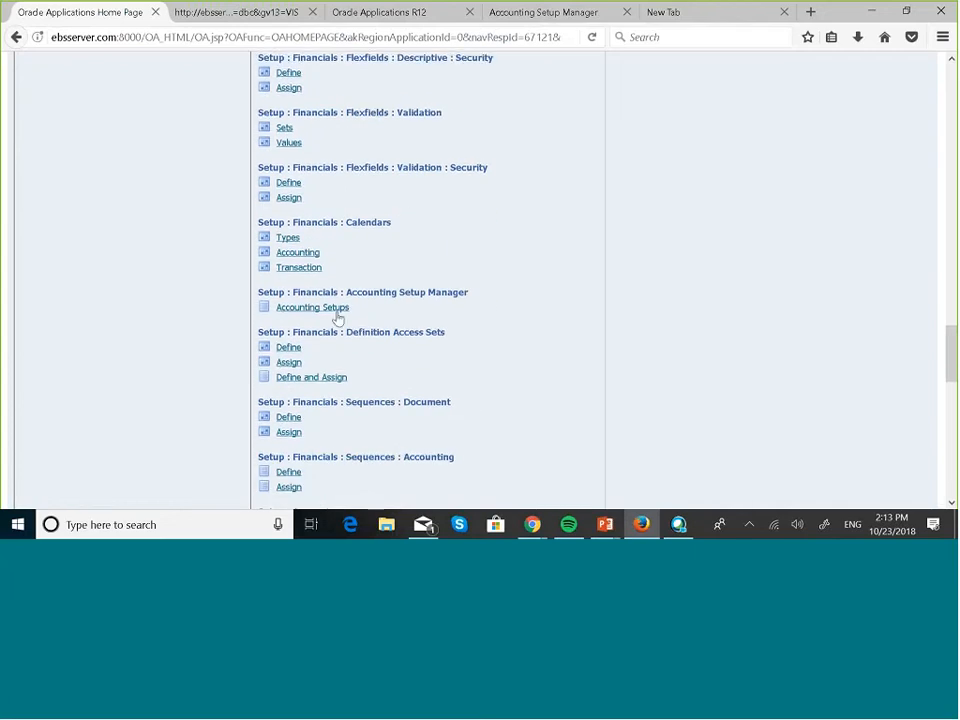
left_click(337, 314)
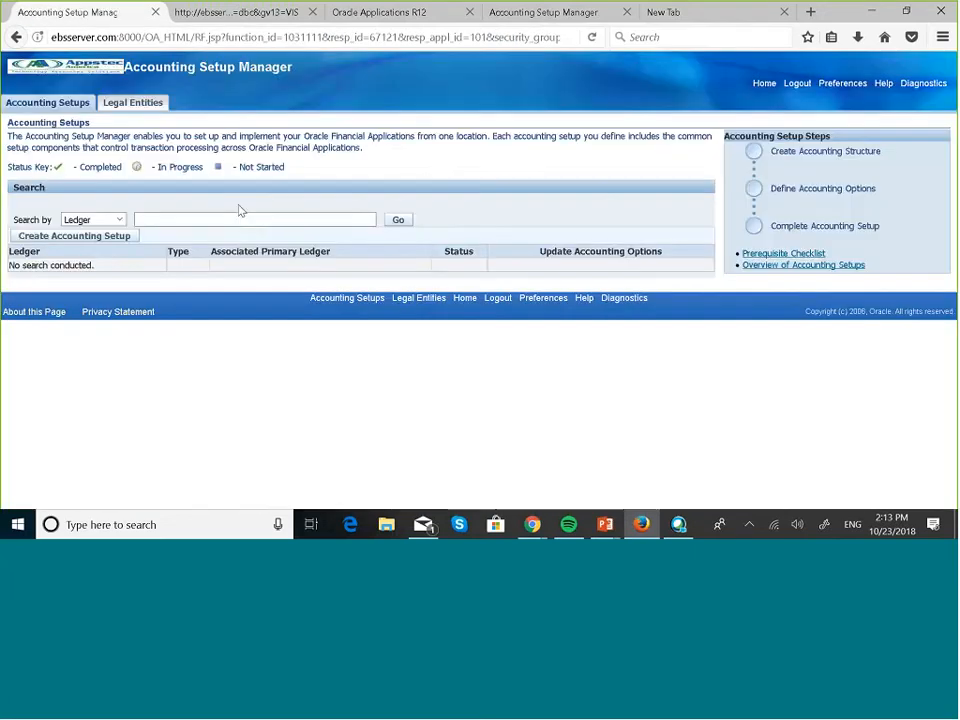
Step: Search the ledgers for "maskani" and open the accounting options of MASKANI GROUP US LEDGER for updating
left_click(222, 221)
type("mask")
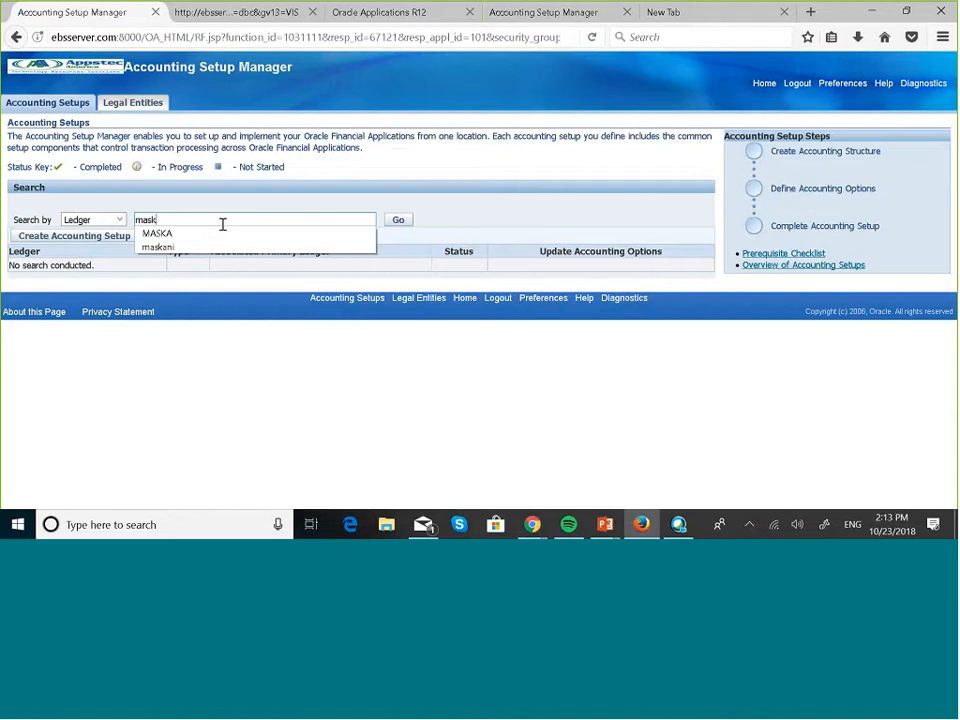
left_click(243, 250)
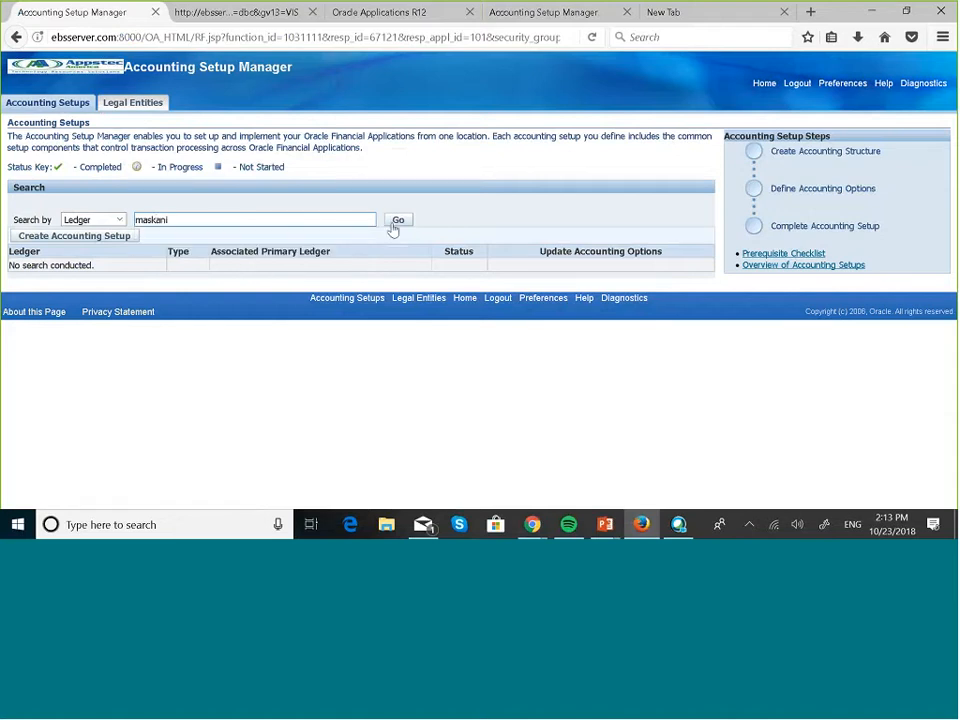
left_click(393, 224)
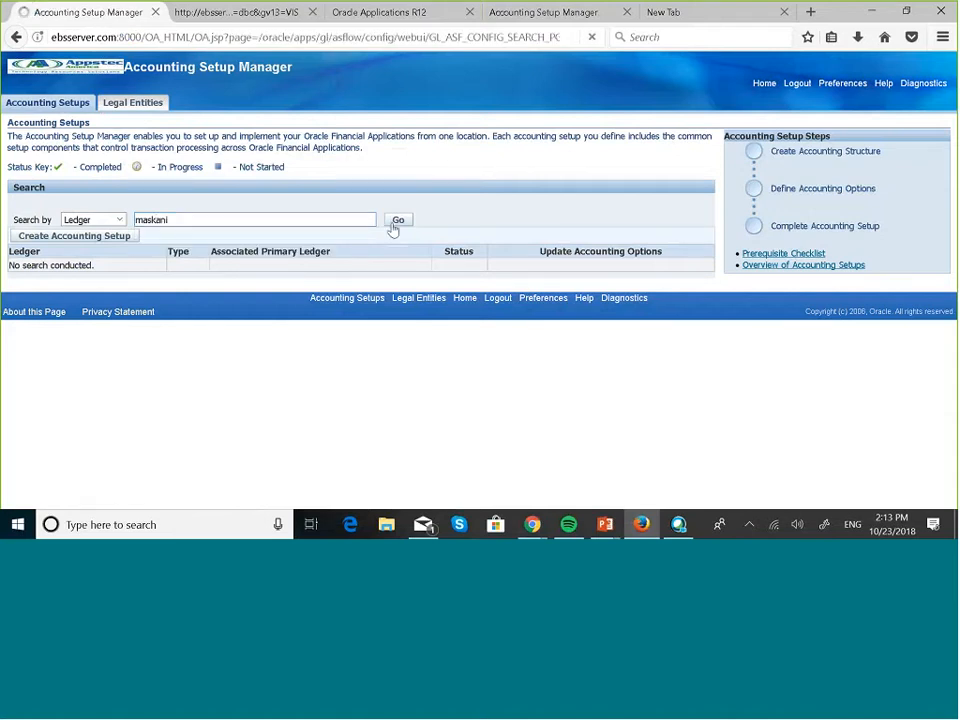
left_click(619, 270)
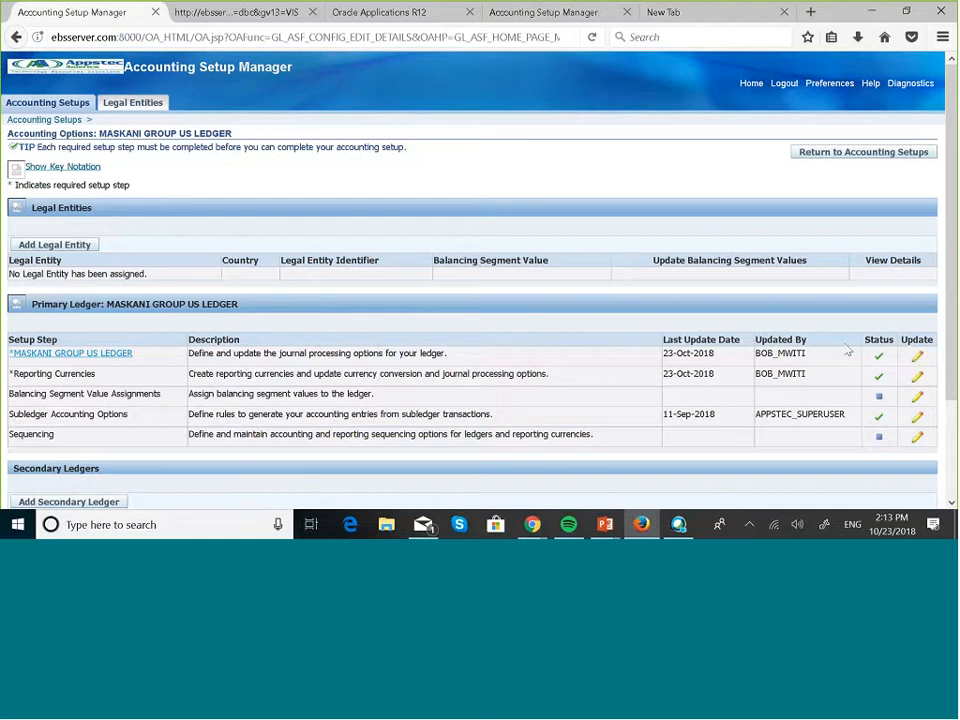
Step: Start adding a reporting currency to the primary ledger with the currency conversion level set to Journal
left_click(918, 379)
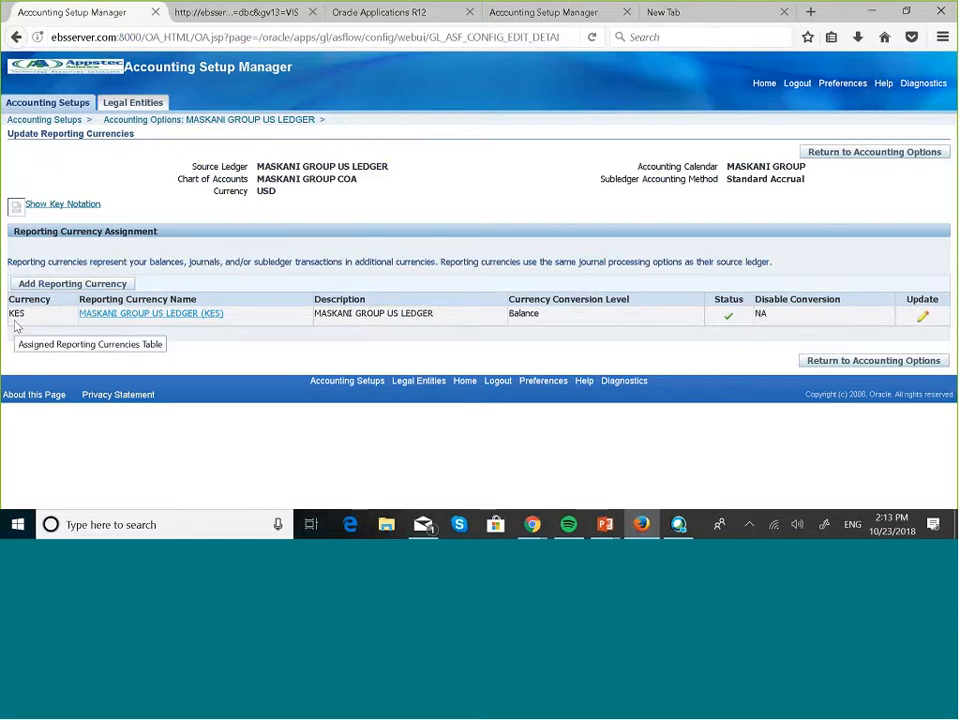
left_click(101, 288)
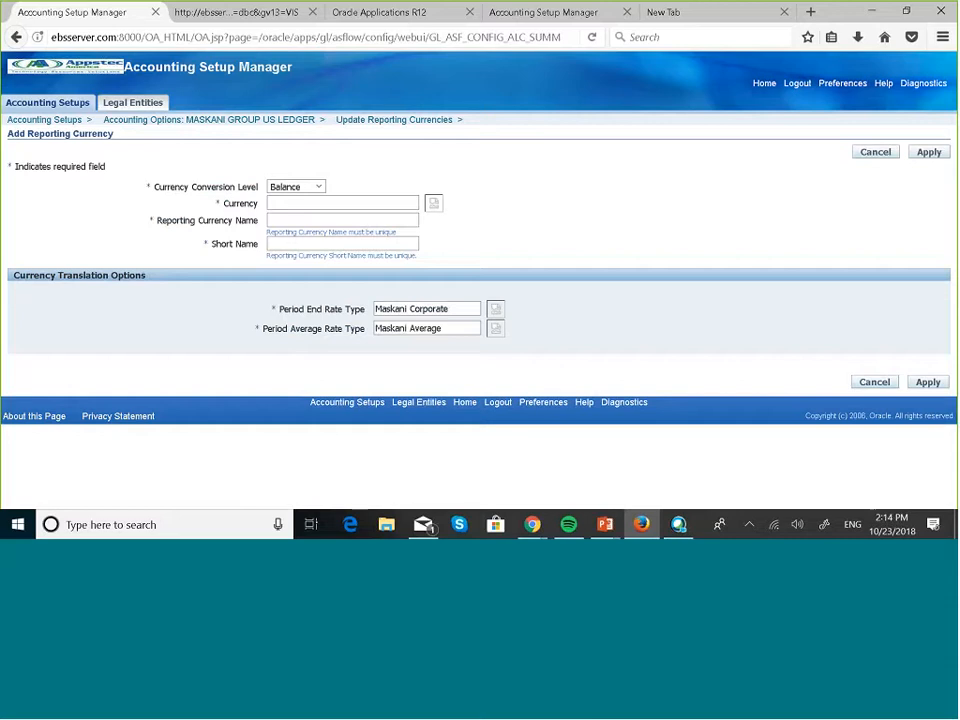
left_click(319, 188)
left_click(300, 196)
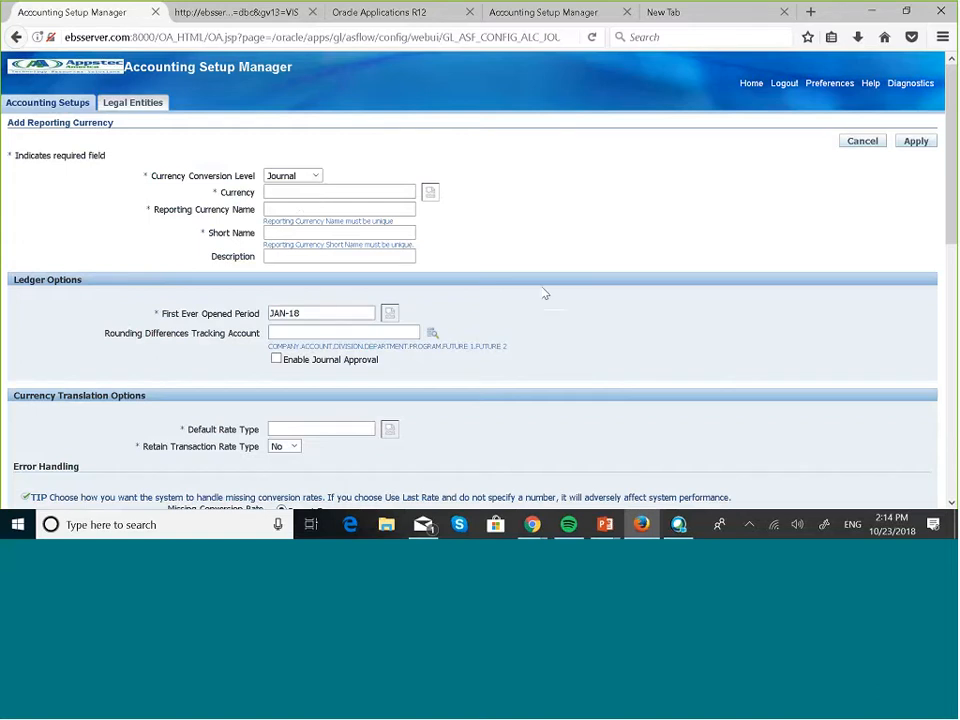
scroll(545, 293, "down", 1)
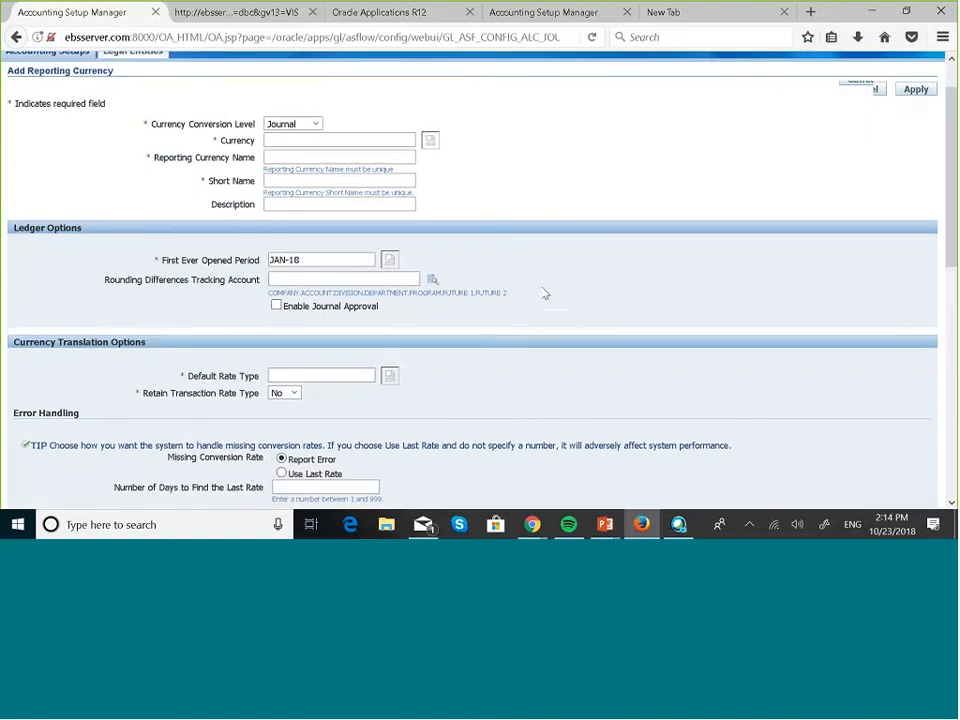
scroll(545, 293, "up", 1)
Step: Set the reporting currency to KES by picking Kenyan Shilling from the list of values
key("Caps_Lock")
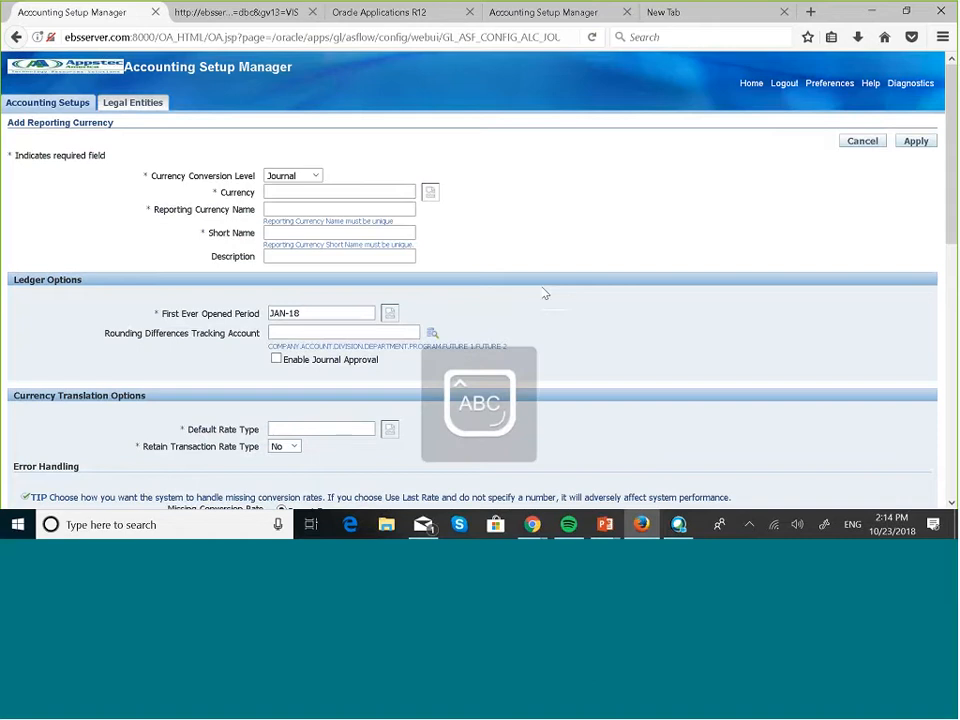
left_click(358, 192)
type("K")
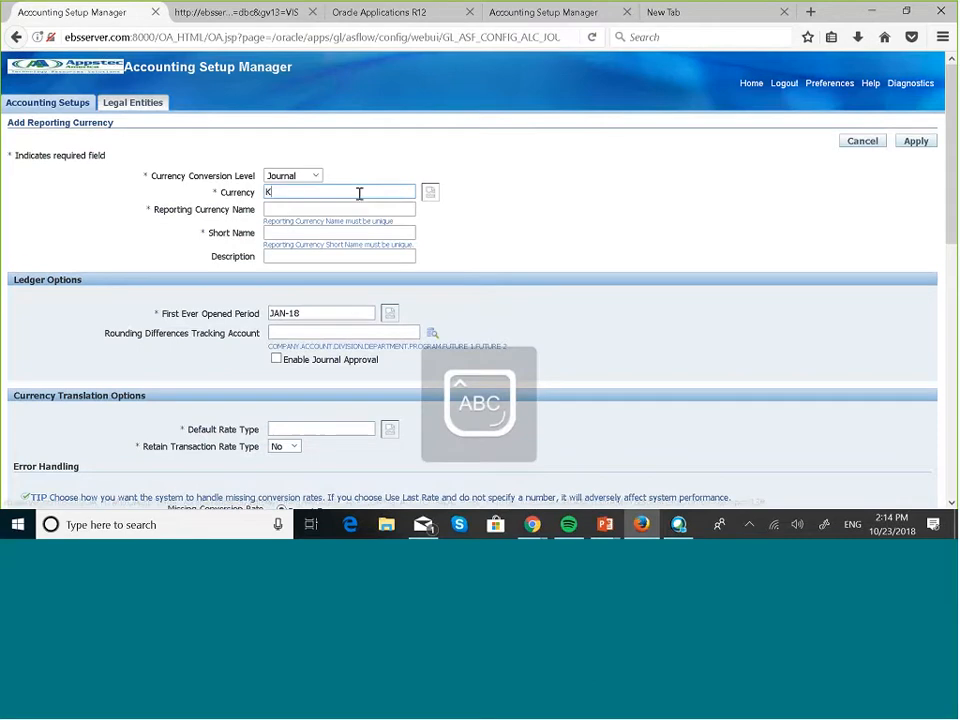
type("ES")
left_click(428, 193)
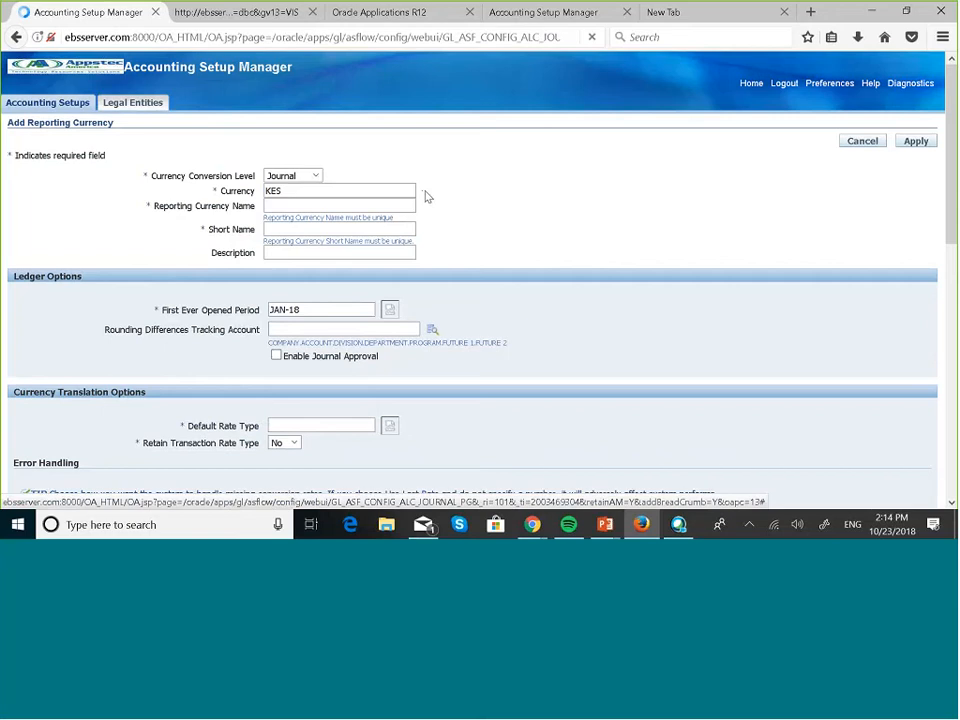
left_click(29, 220)
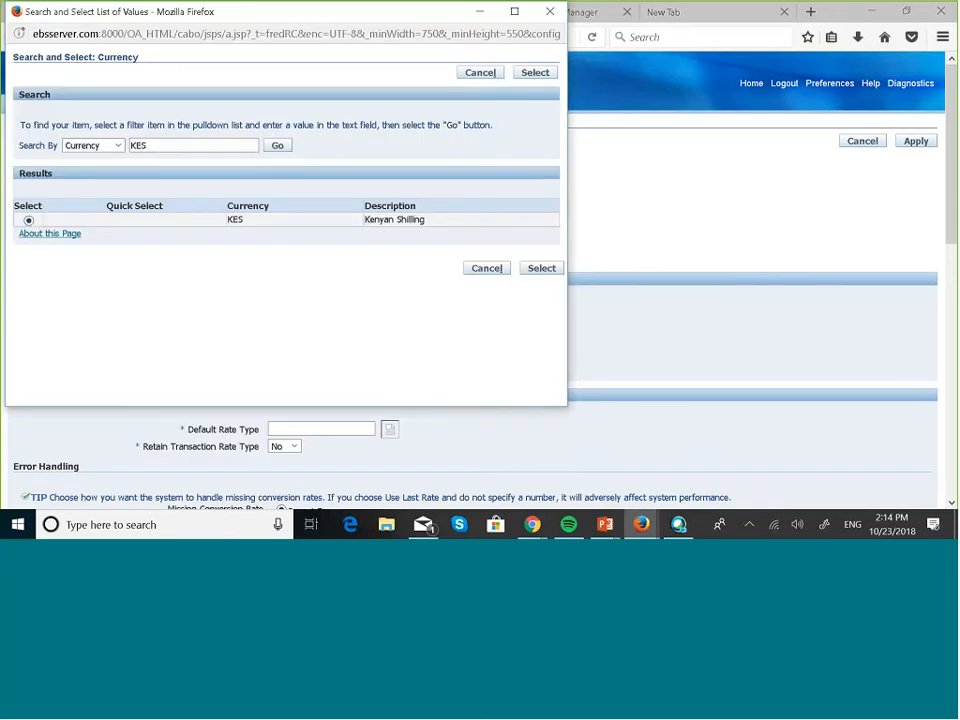
left_click(538, 268)
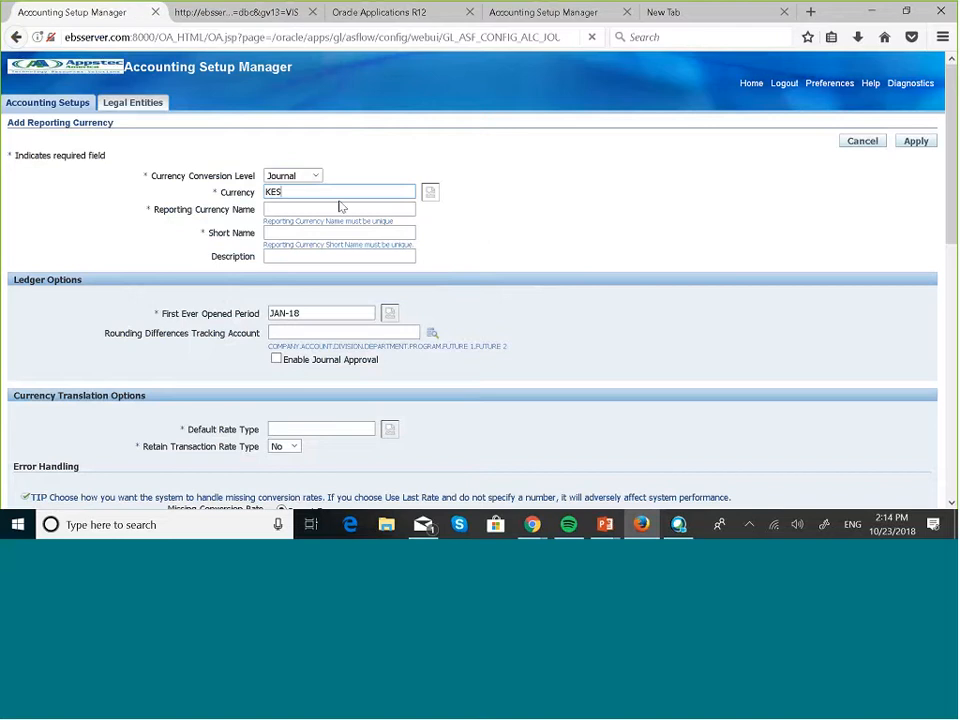
Step: Name the reporting currency "MASKANI GROUP JOURNALS LEVEL" with the short name "MASKANI JOURNALS LVL"
left_click(304, 210)
type("MASKA")
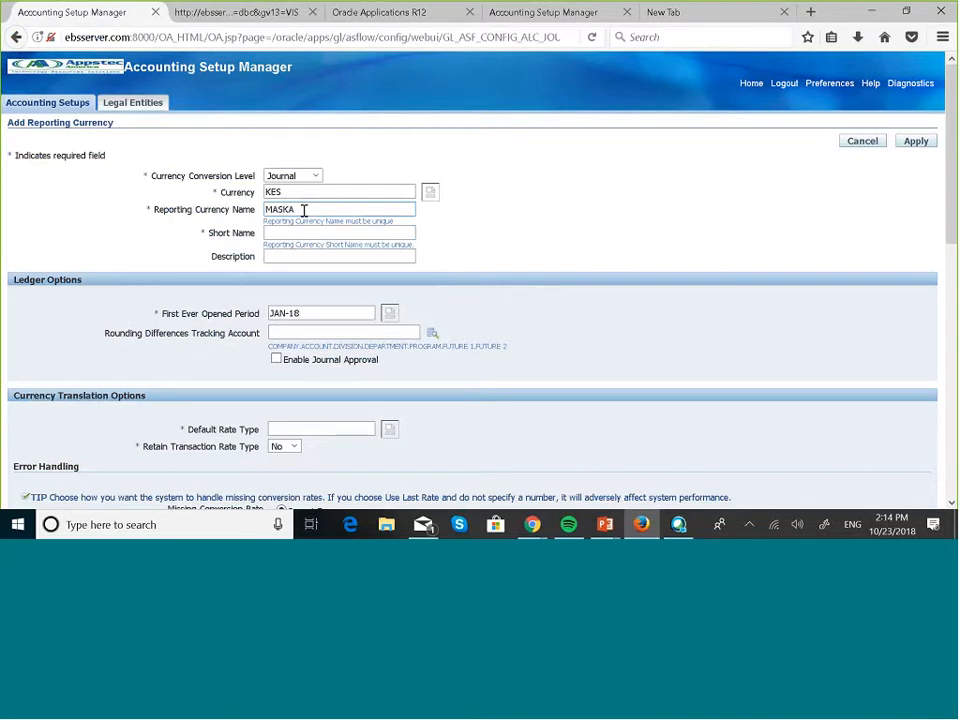
type("NI GROUP JOURNALS LEVEL")
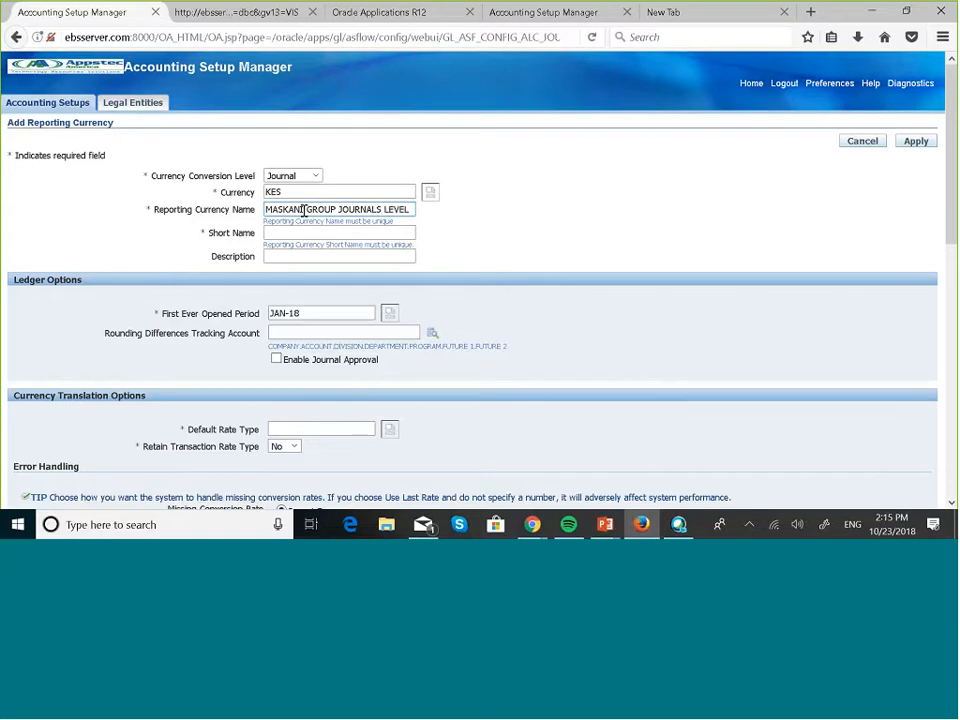
left_click(284, 232)
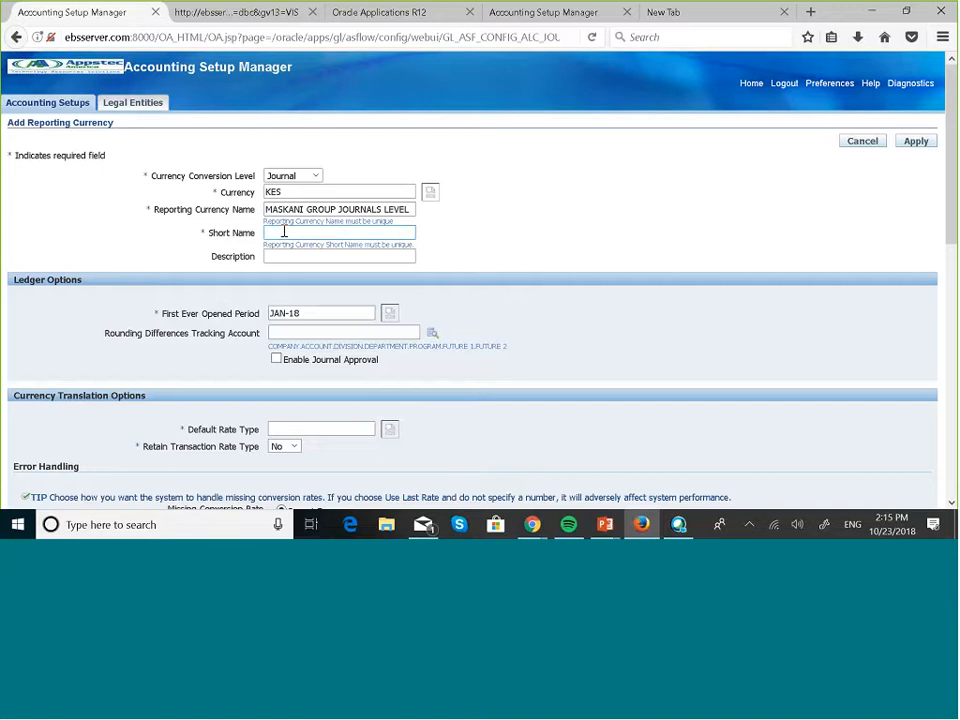
type("MASKANI JOURNALS LEV")
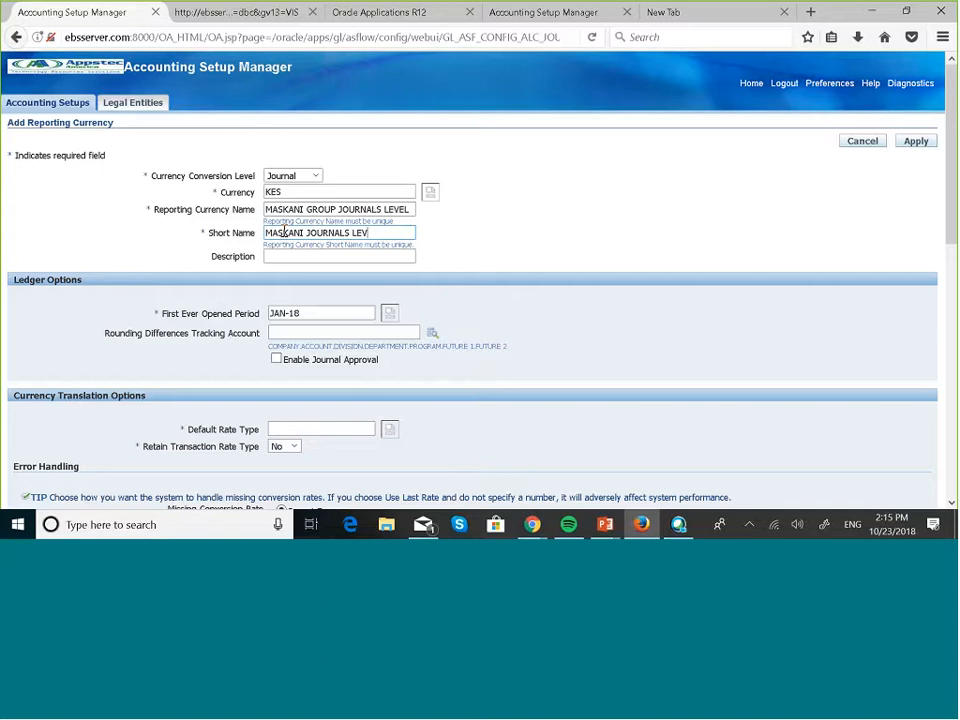
key("BackSpace")
key("BackSpace")
type("VL")
Step: Copy the short name "MASKANI JOURNALS LVL" into the description
triple_click(361, 234)
key("ctrl+c")
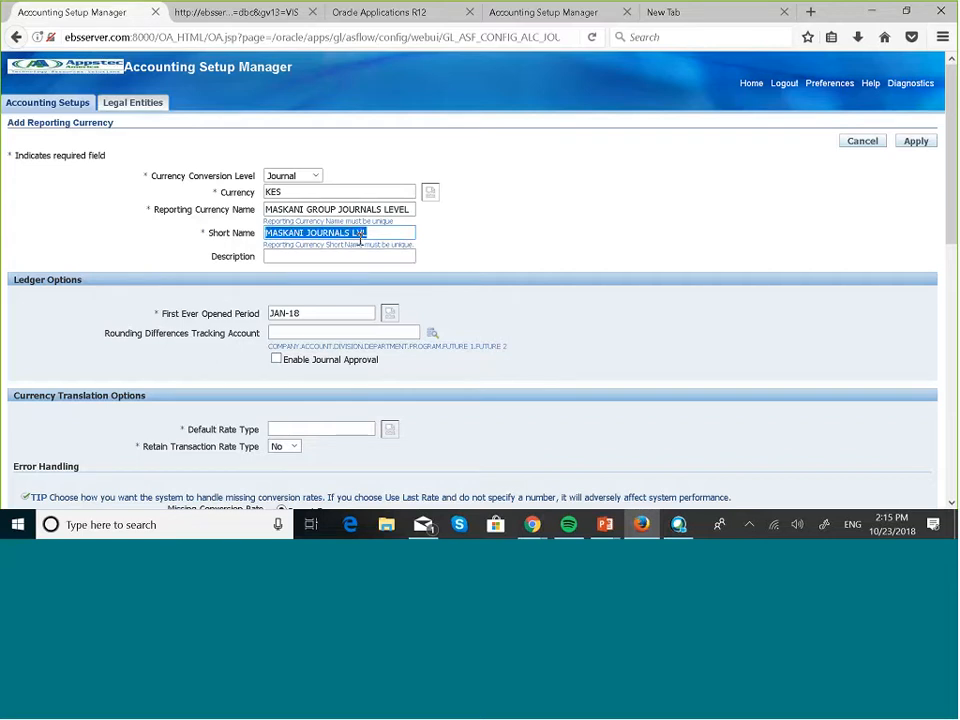
left_click(344, 256)
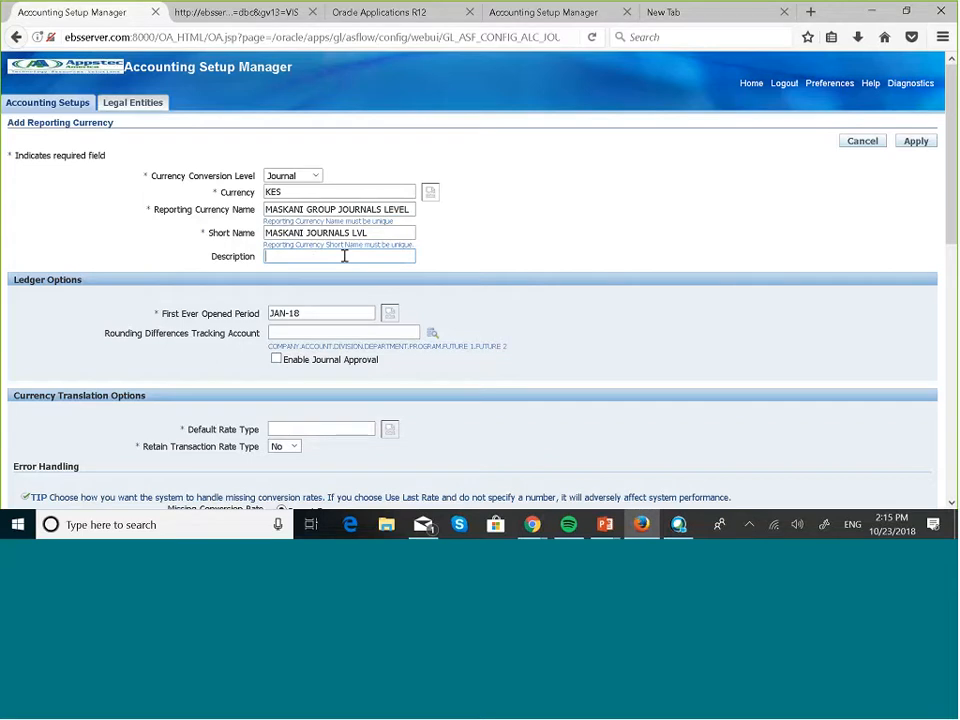
key("ctrl+v")
Step: Look up rate types matching "Maskani" and set the default rate type to Maskani Corporate
scroll(470, 443, "down", 1)
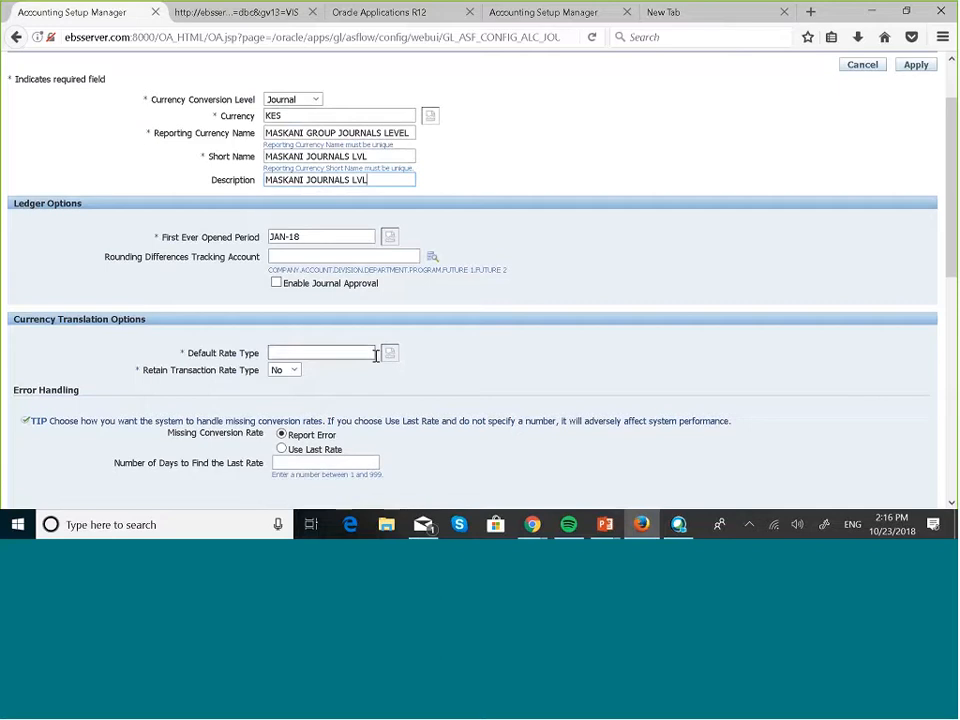
type("Ma")
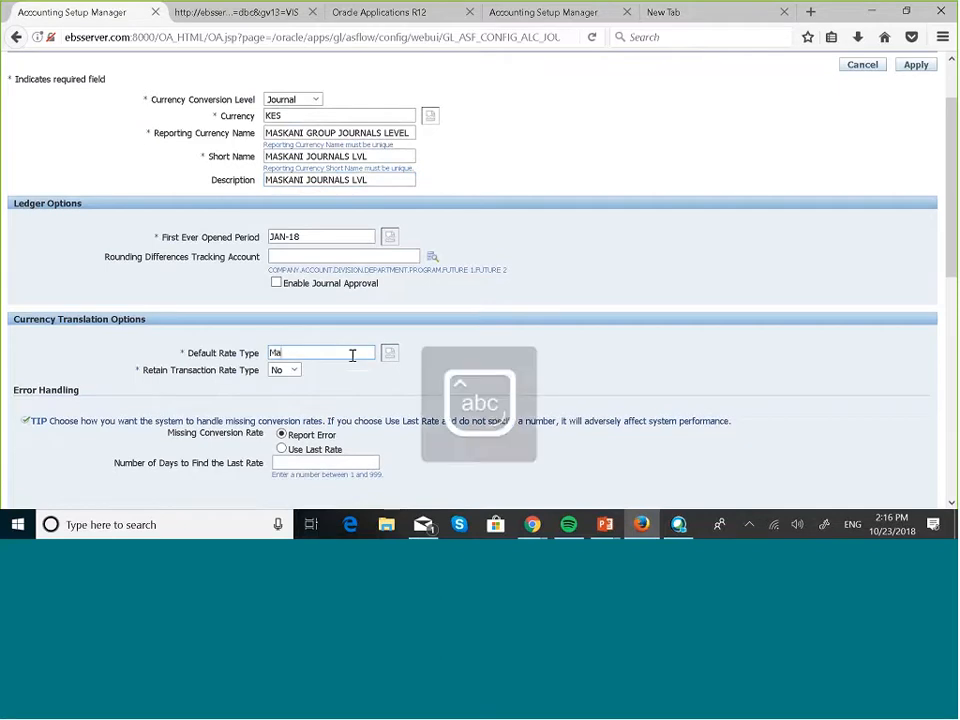
type("skani")
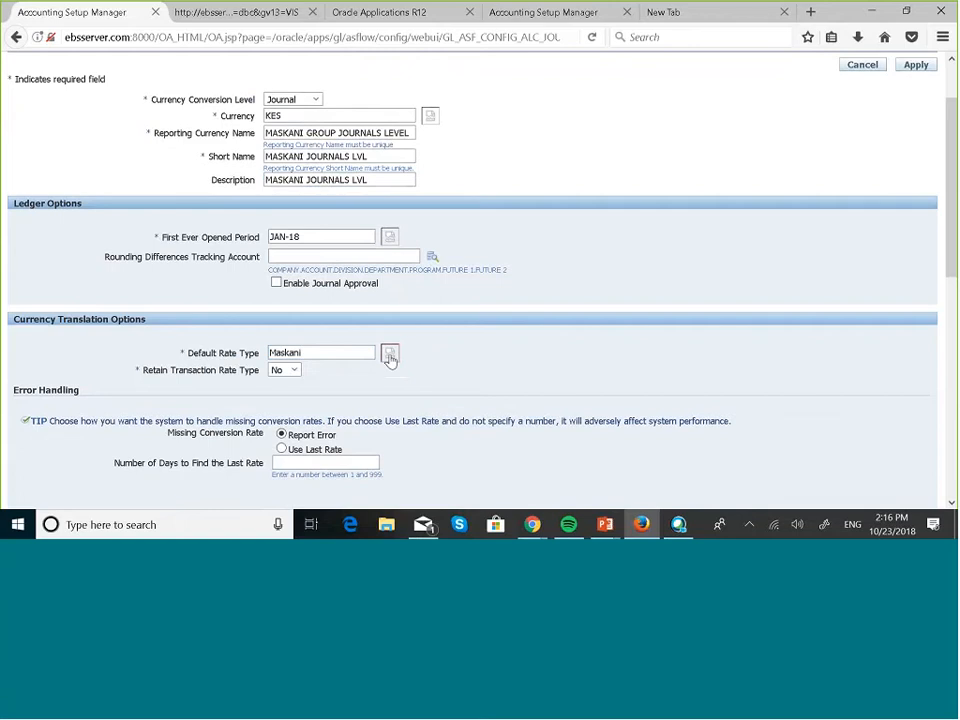
left_click(390, 356)
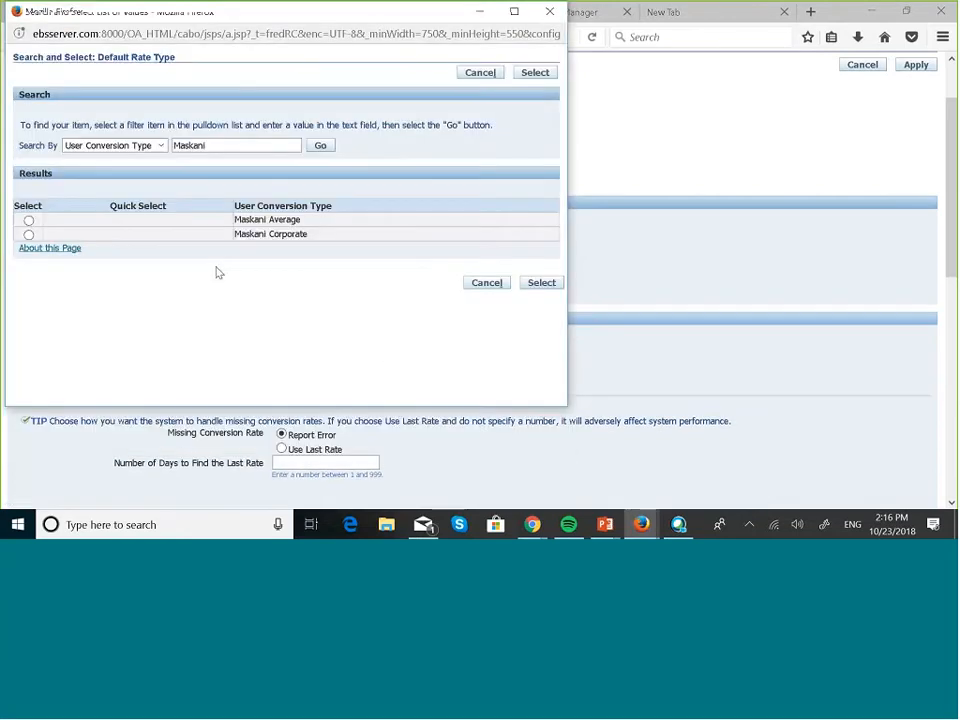
left_click(28, 234)
left_click(550, 288)
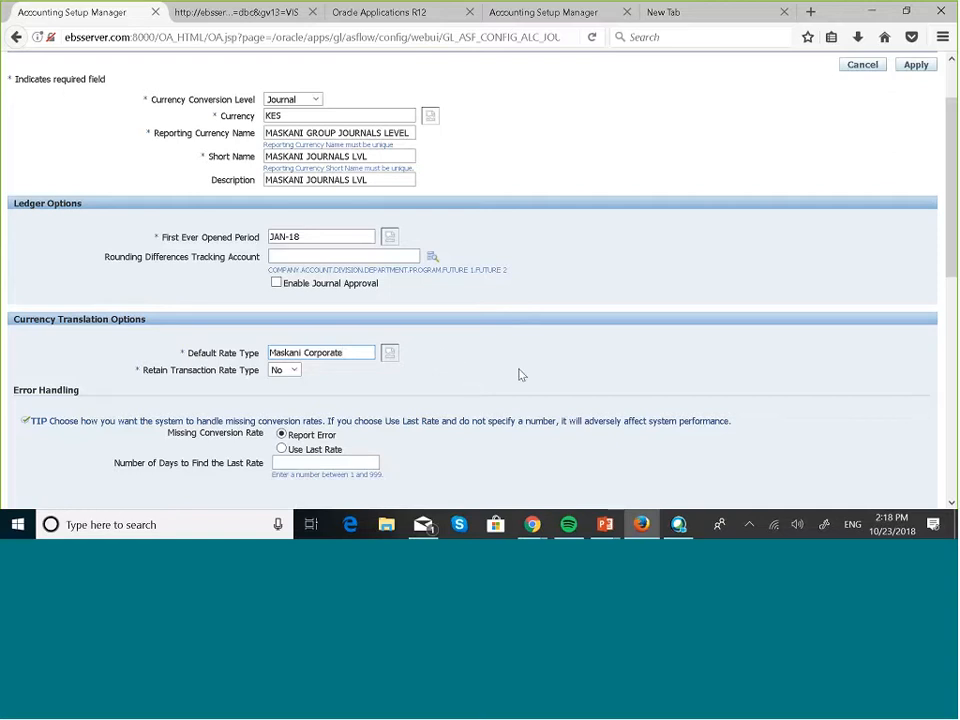
Step: Review the currency translation, error handling and journal conversion rule settings of the new reporting currency
scroll(519, 375, "down", 1)
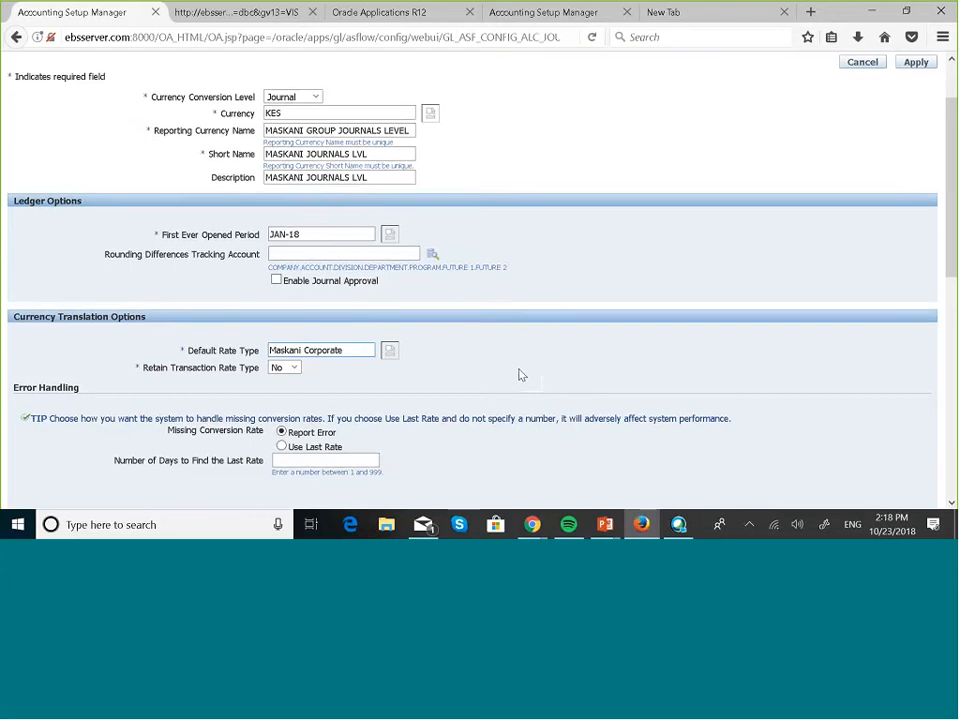
scroll(519, 375, "down", 3)
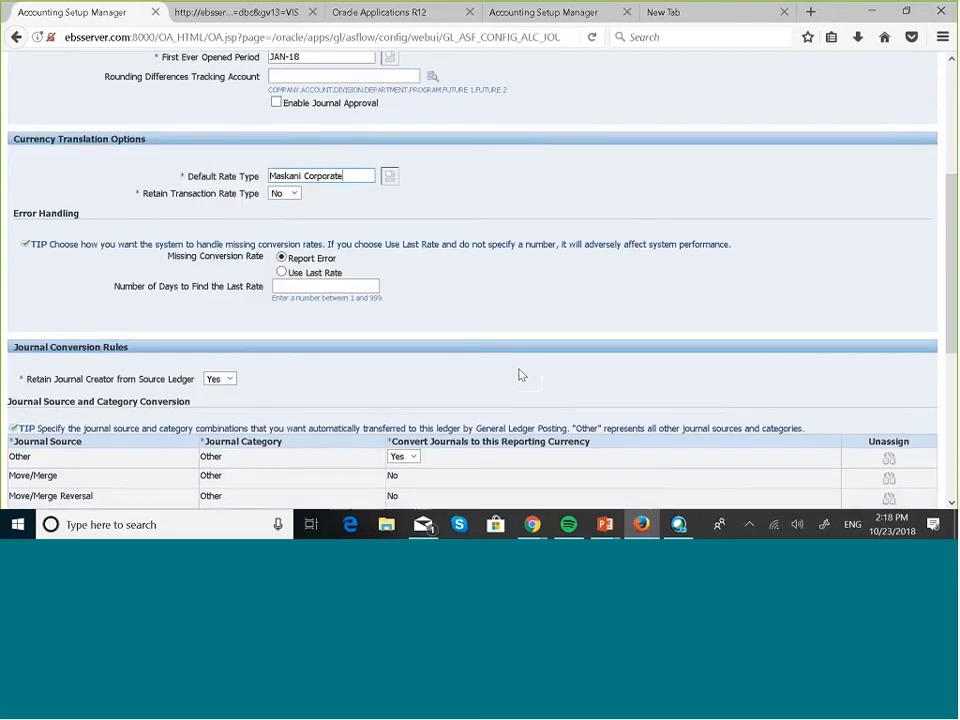
scroll(519, 375, "down", 1)
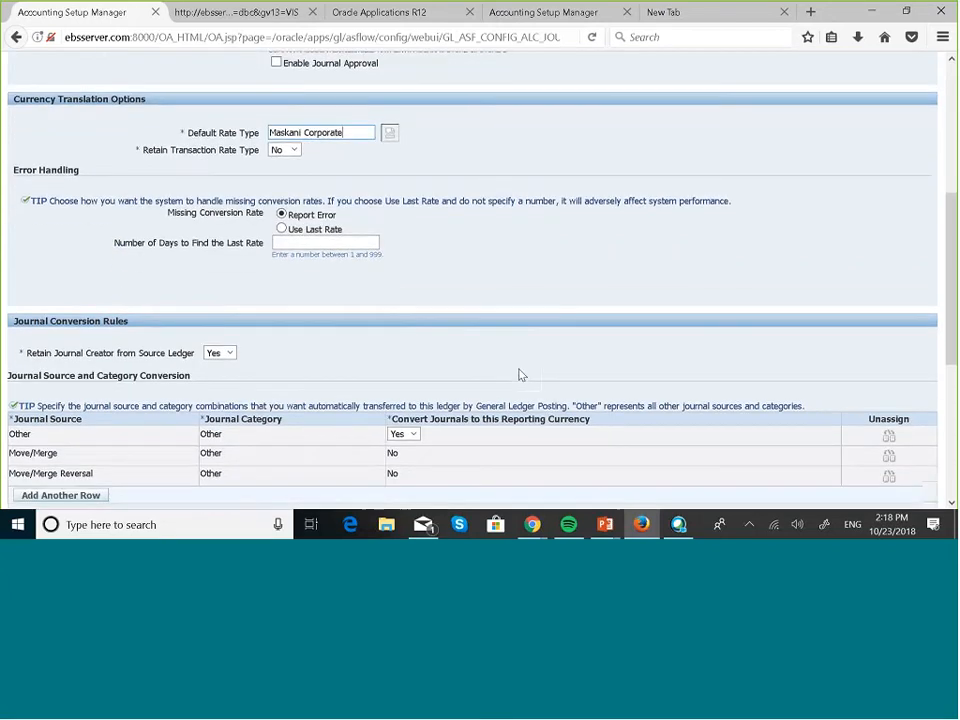
scroll(519, 375, "down", 1)
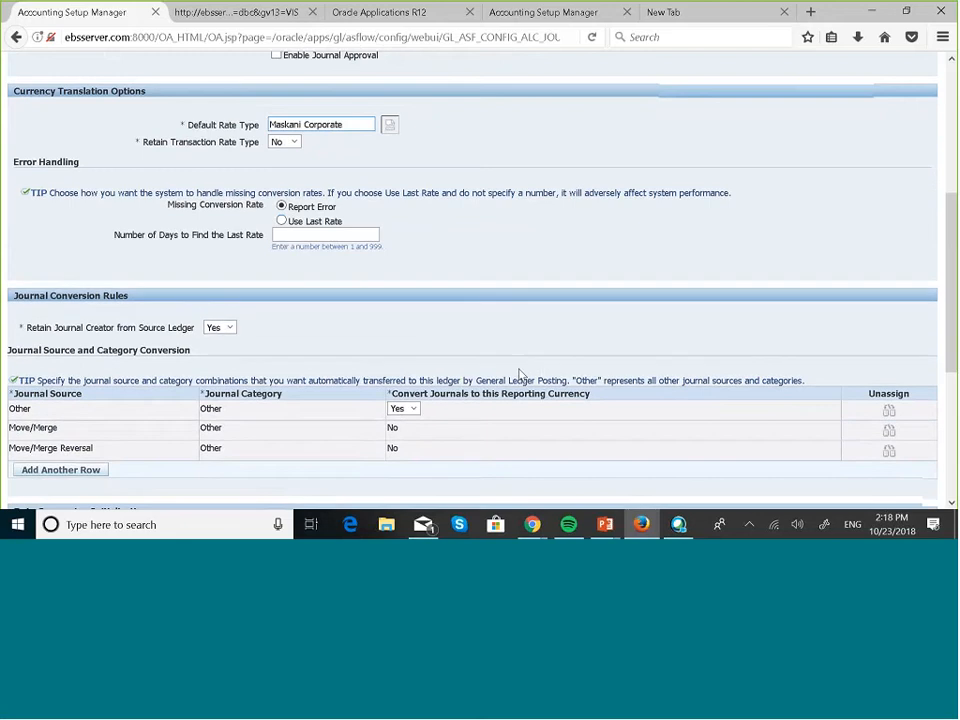
scroll(519, 375, "up", 3)
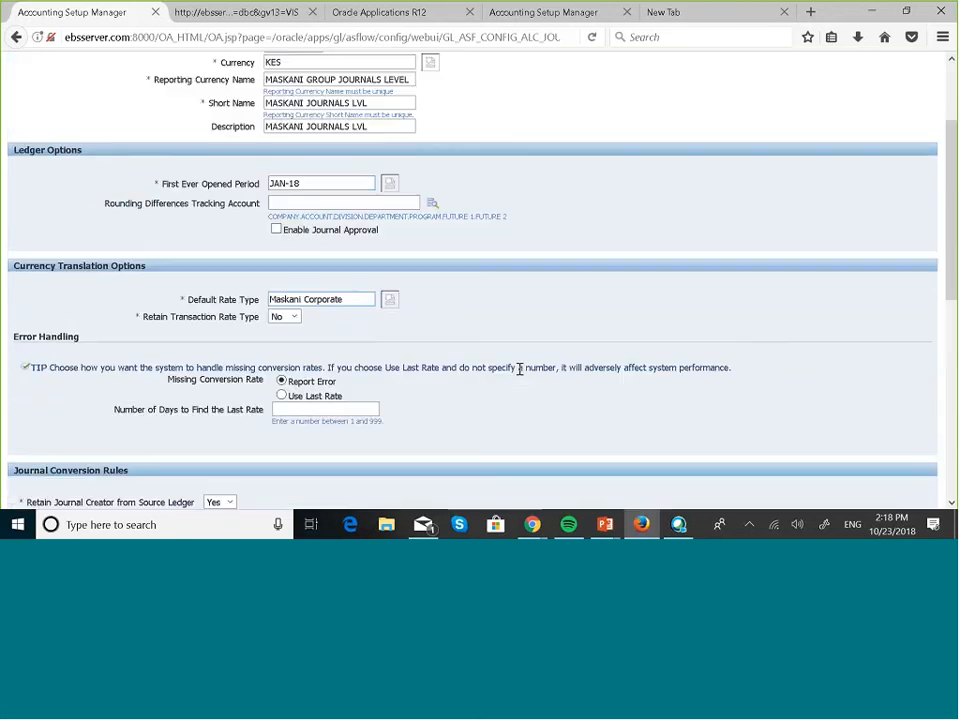
Step: Recheck the new reporting currency's ledger options, default rate type and missing conversion rate handling
scroll(519, 370, "down", 1)
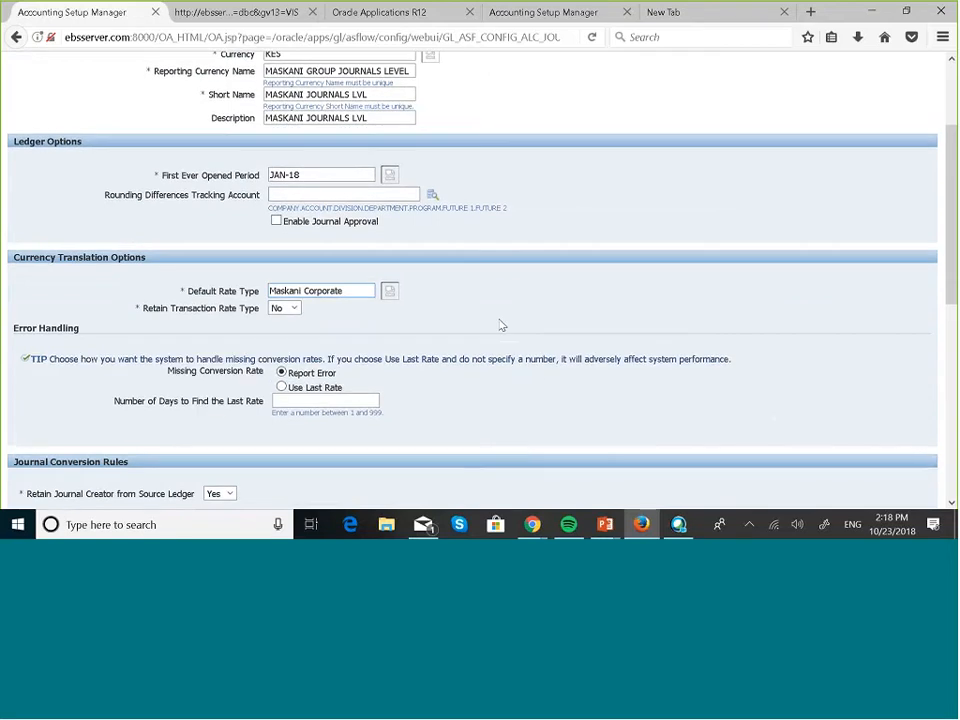
scroll(502, 325, "down", 2)
scroll(502, 325, "down", 3)
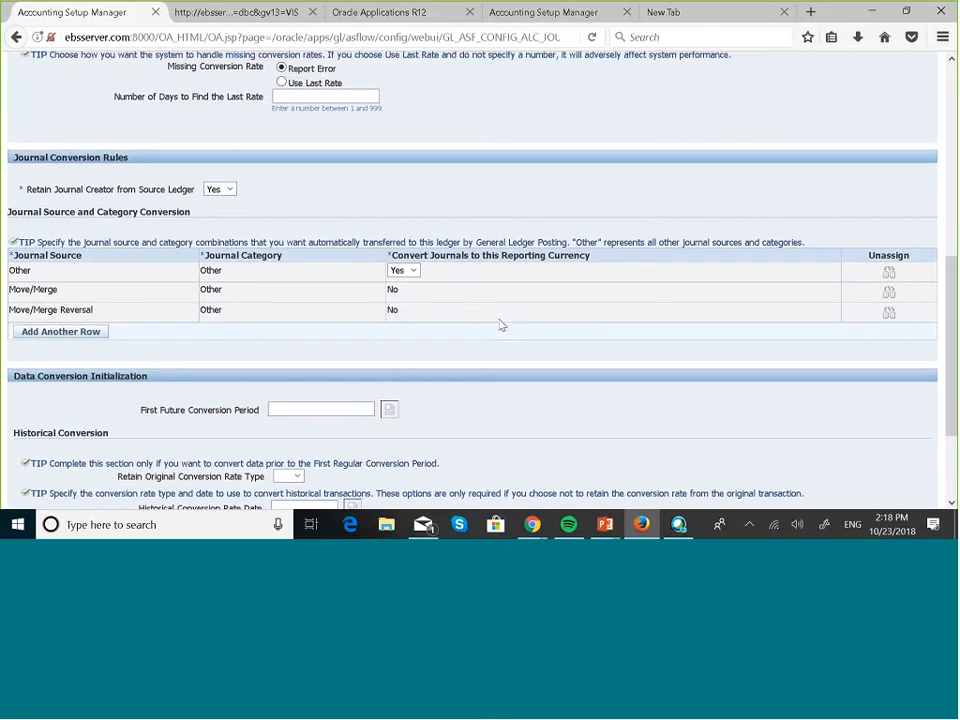
scroll(501, 325, "up", 3)
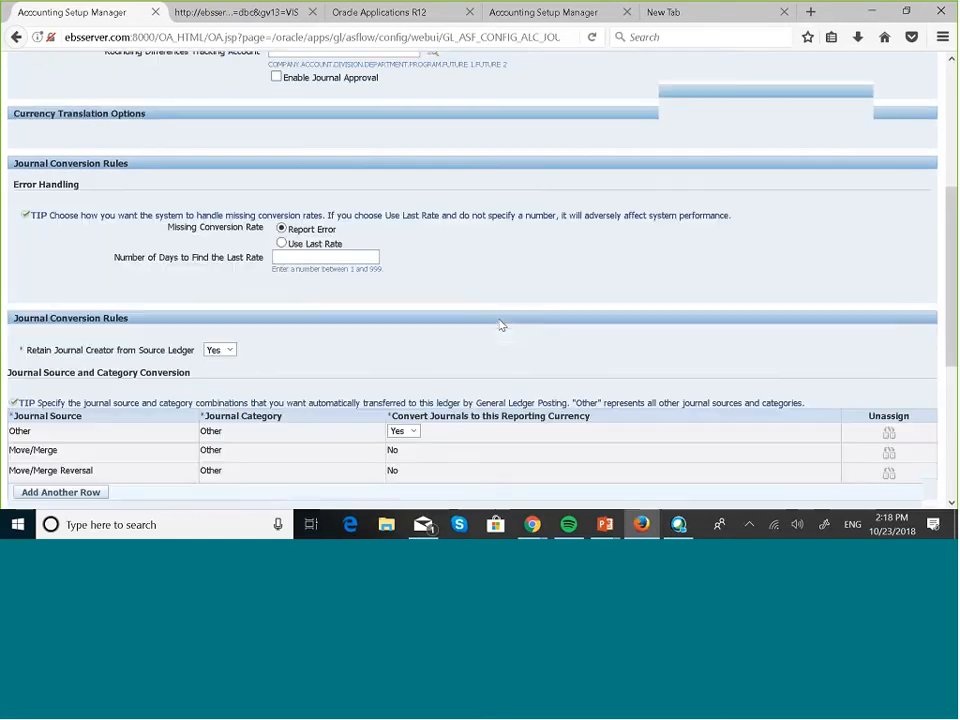
scroll(501, 325, "up", 5)
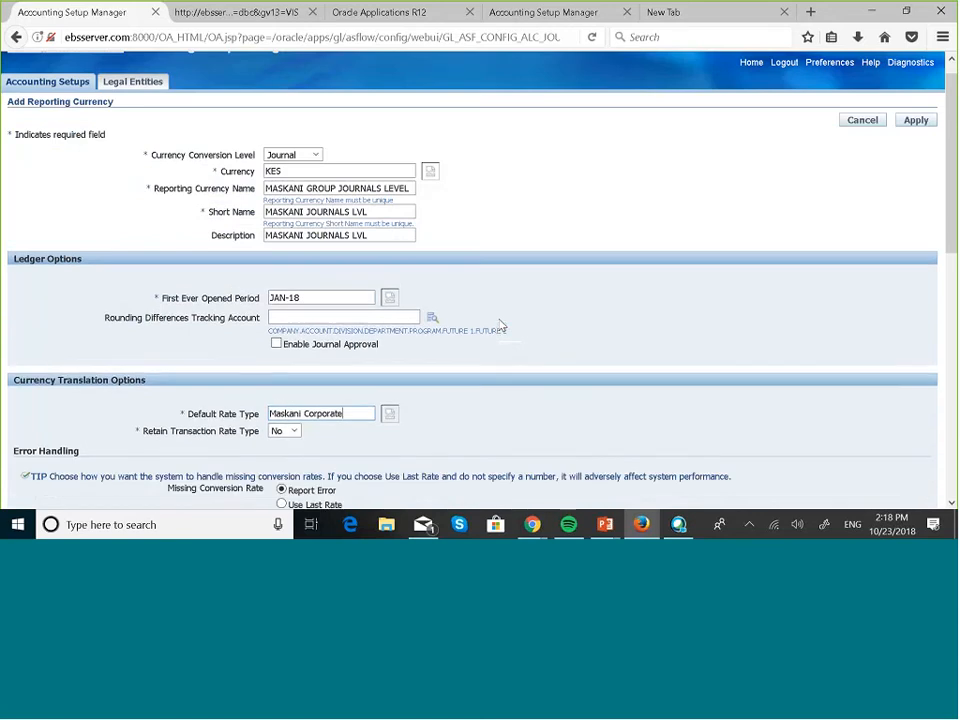
scroll(501, 325, "up", 2)
scroll(501, 325, "down", 1)
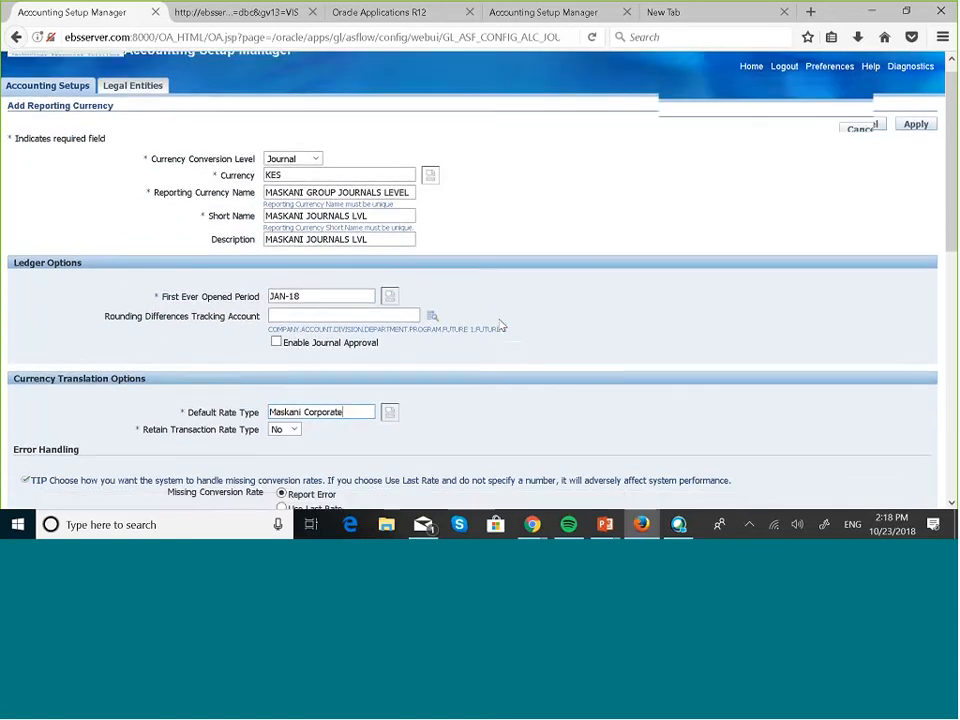
scroll(501, 325, "down", 1)
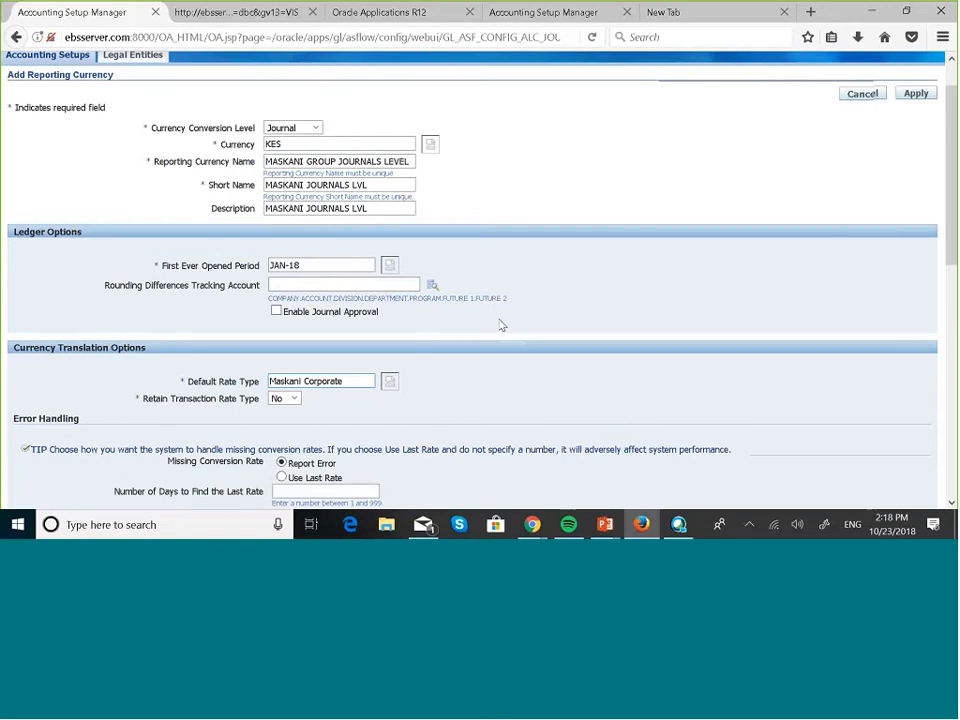
scroll(501, 325, "down", 2)
scroll(501, 325, "down", 2)
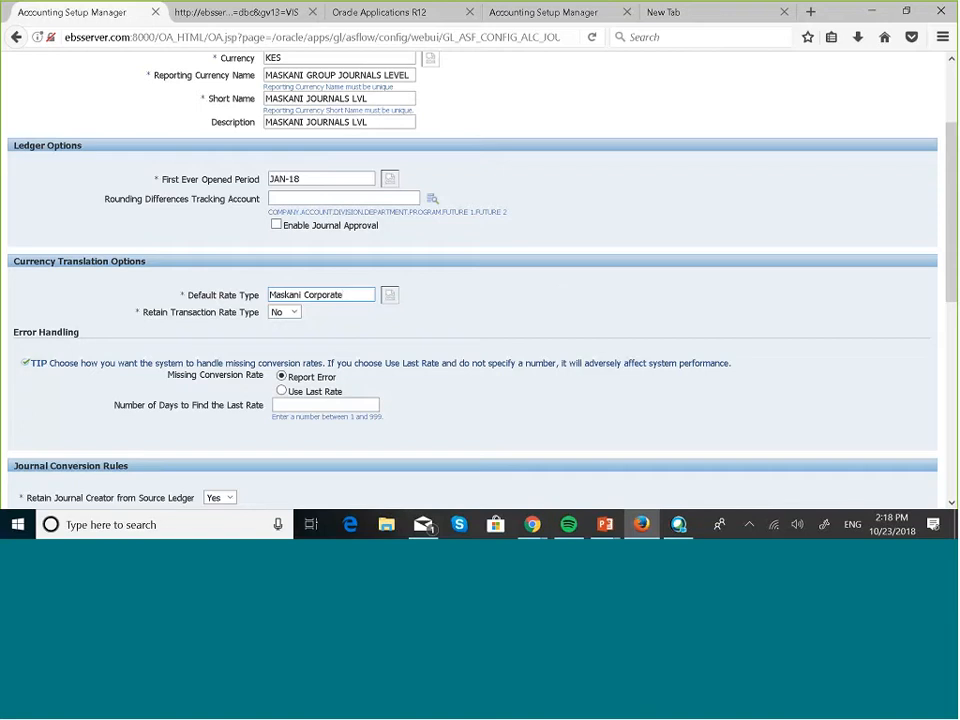
Step: Examine the journal source and category conversion table and the data conversion initialization and historical conversion options
scroll(566, 320, "down", 1)
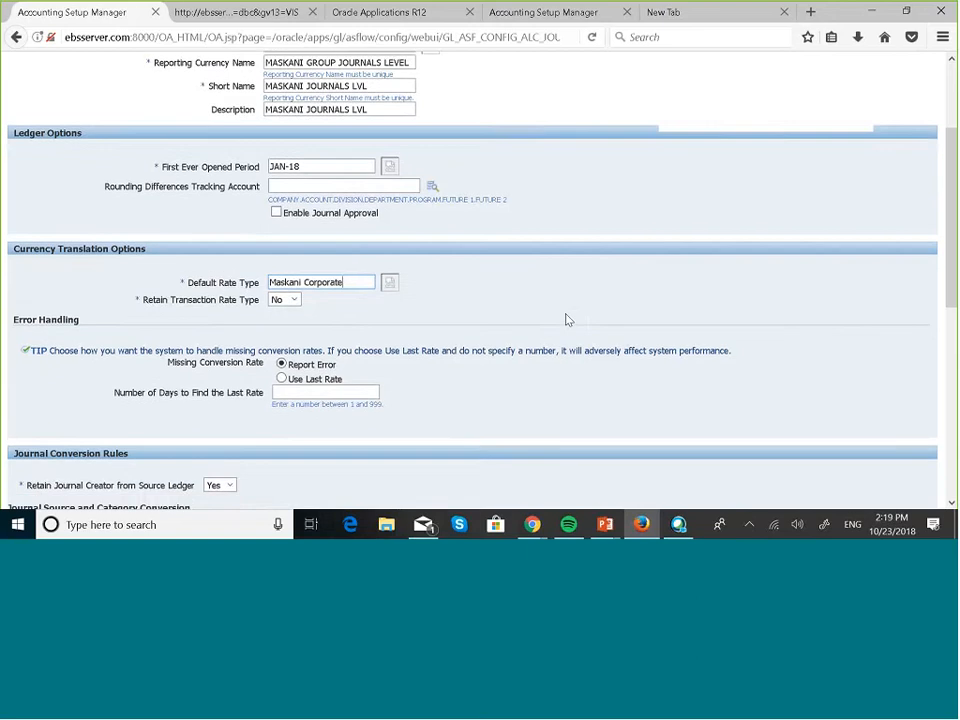
scroll(566, 320, "down", 3)
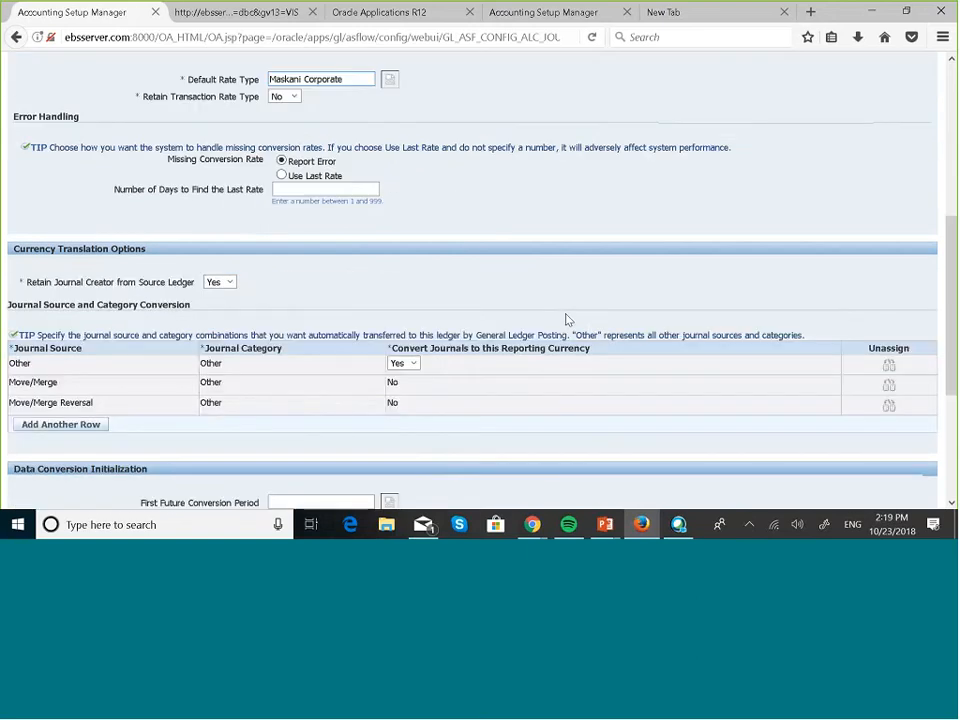
scroll(566, 320, "down", 2)
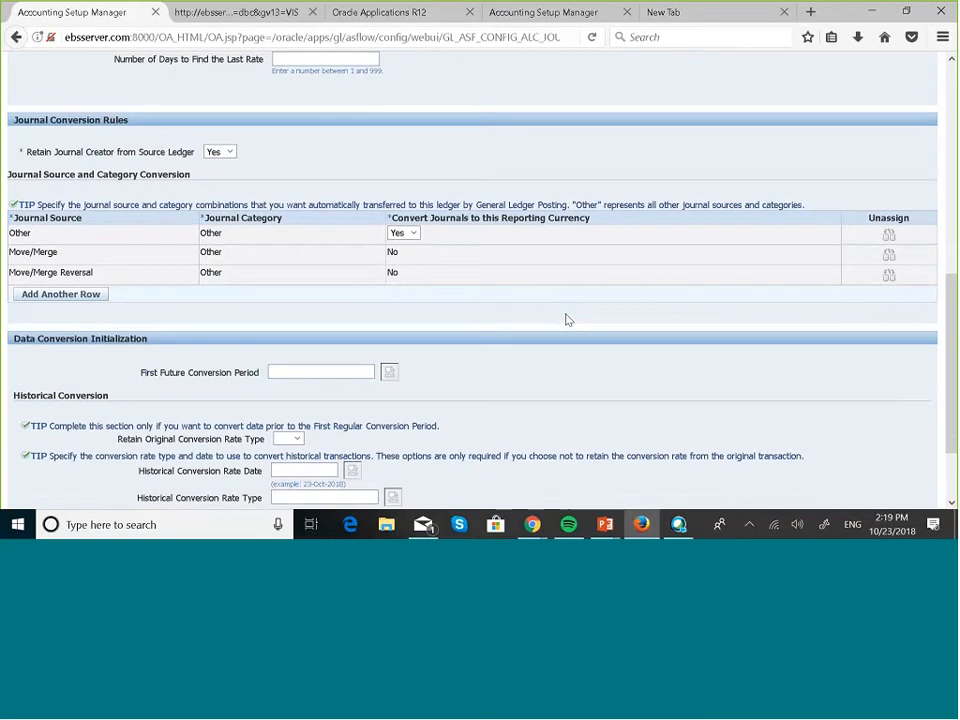
scroll(566, 320, "down", 1)
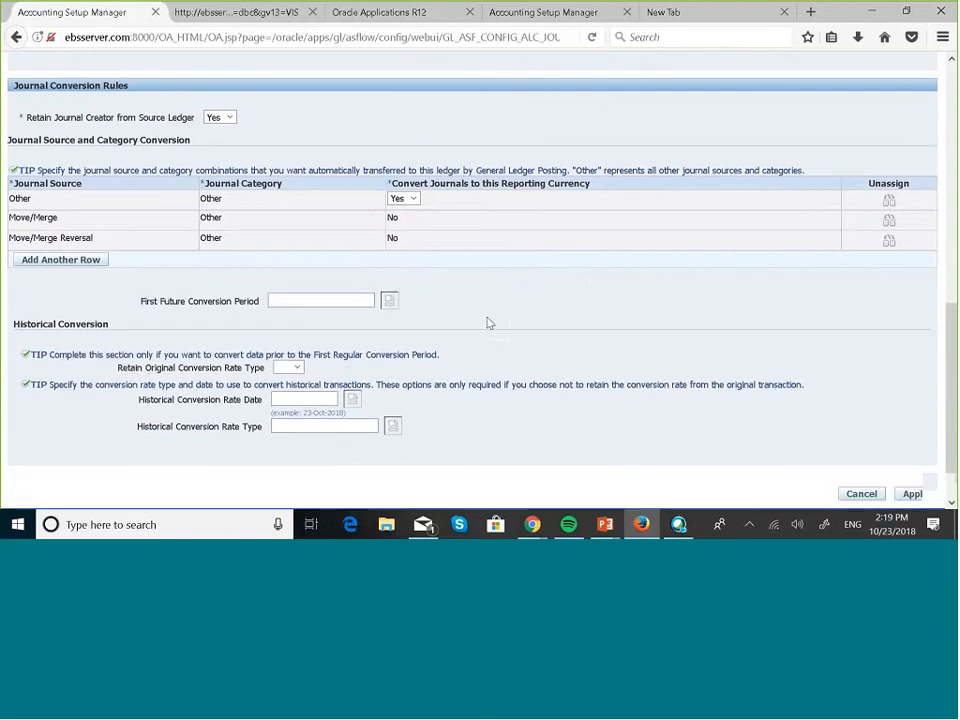
scroll(489, 323, "down", 1)
scroll(489, 323, "down", 1)
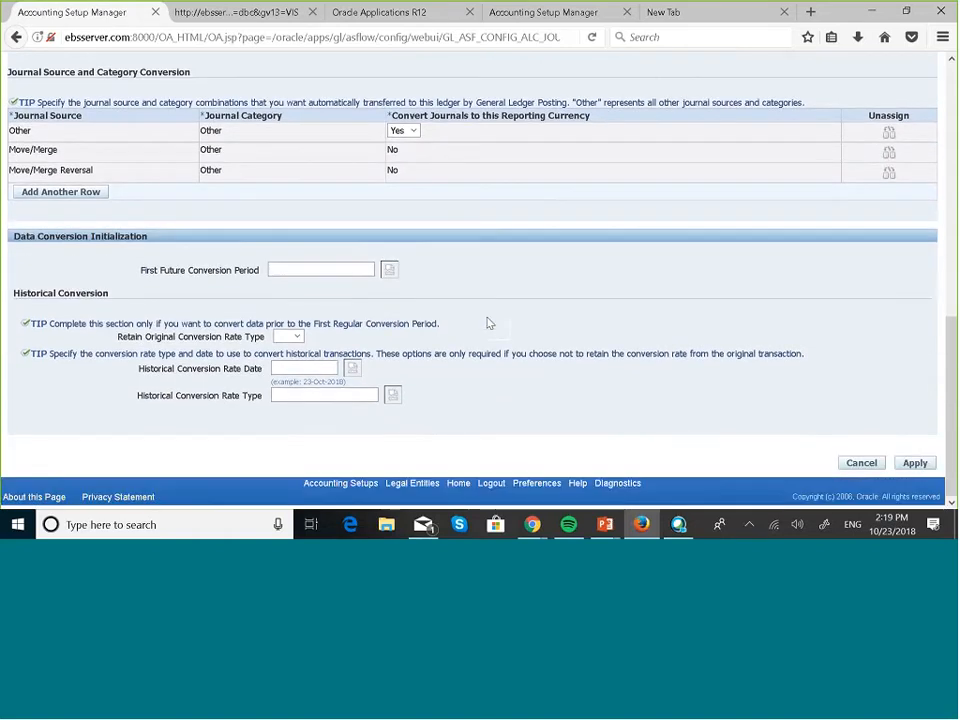
scroll(489, 323, "up", 1)
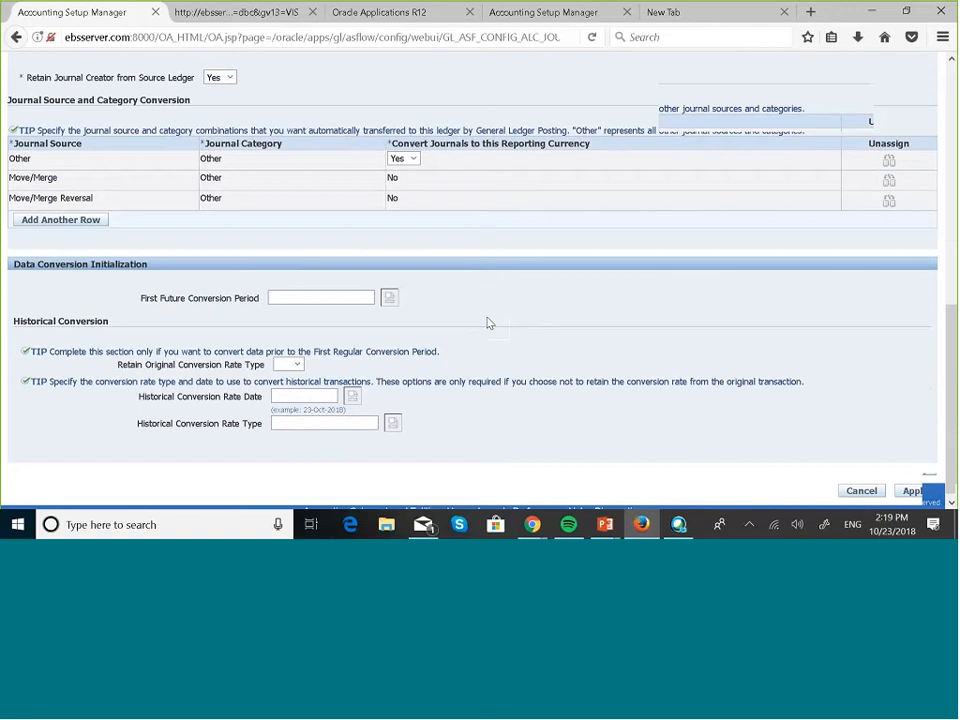
scroll(489, 323, "up", 1)
scroll(489, 323, "up", 2)
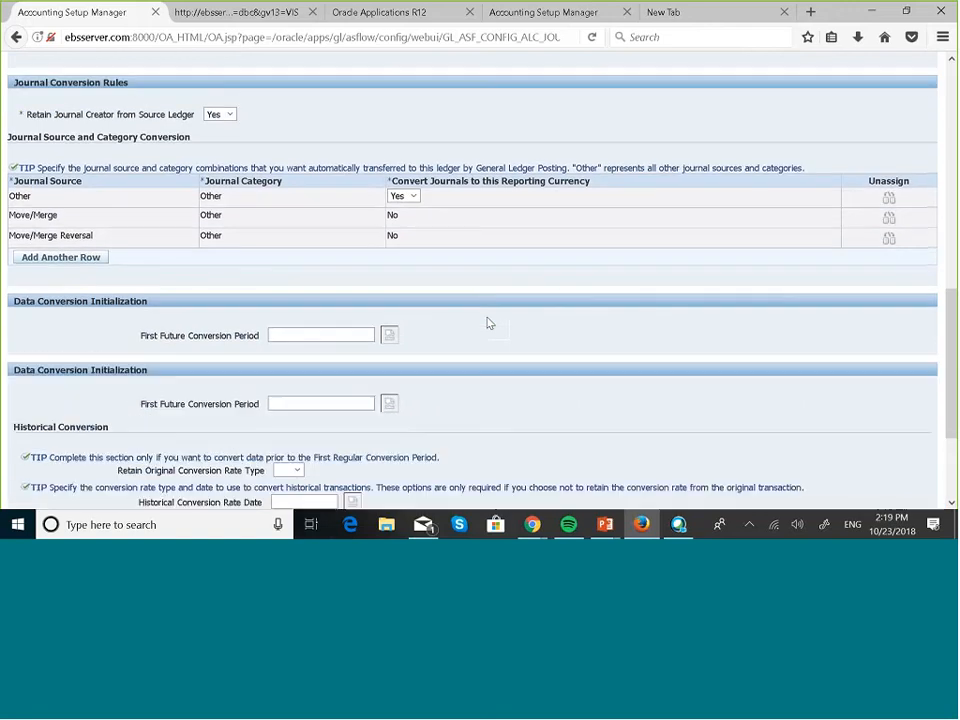
scroll(489, 323, "up", 4)
scroll(489, 323, "down", 8)
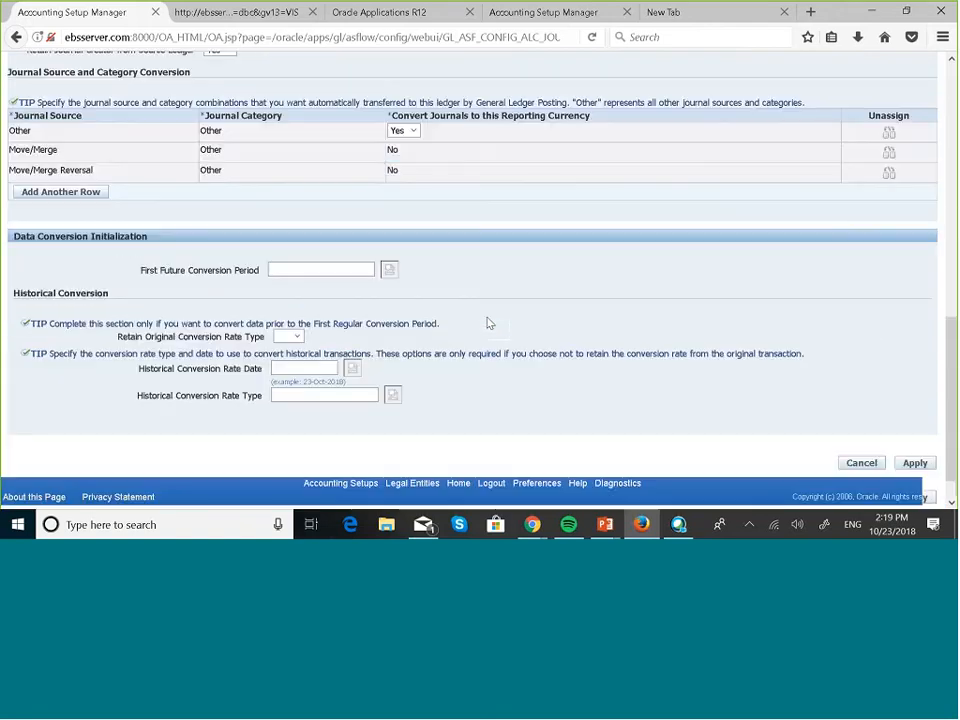
scroll(489, 323, "up", 2)
scroll(489, 323, "up", 10)
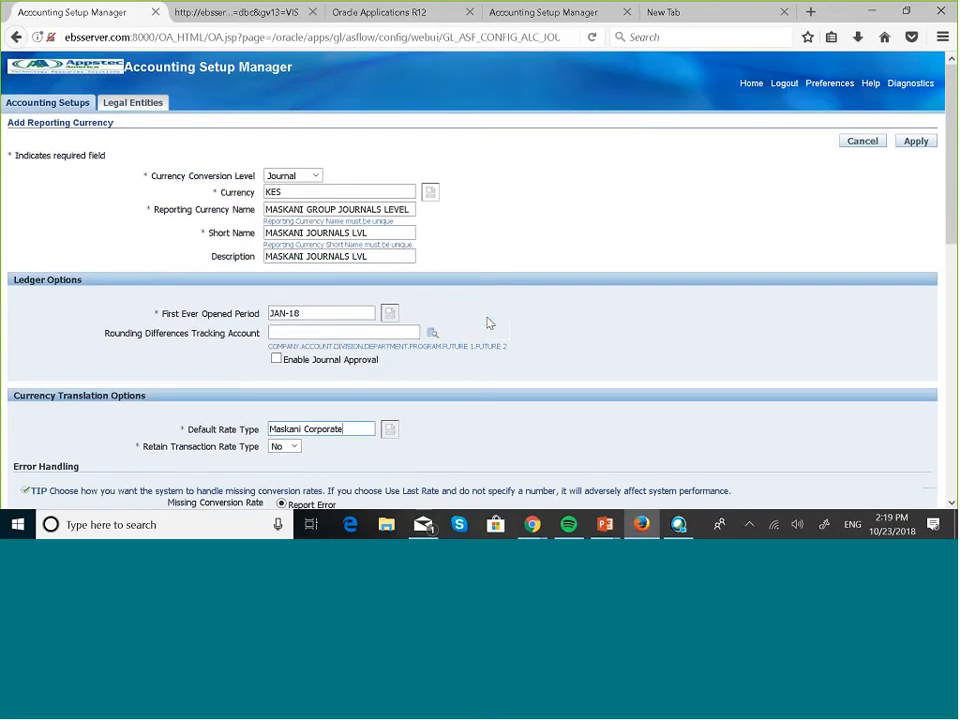
Step: Apply the MASKANI GROUP JOURNALS LEVEL reporting currency definition with the current settings
scroll(489, 323, "down", 1)
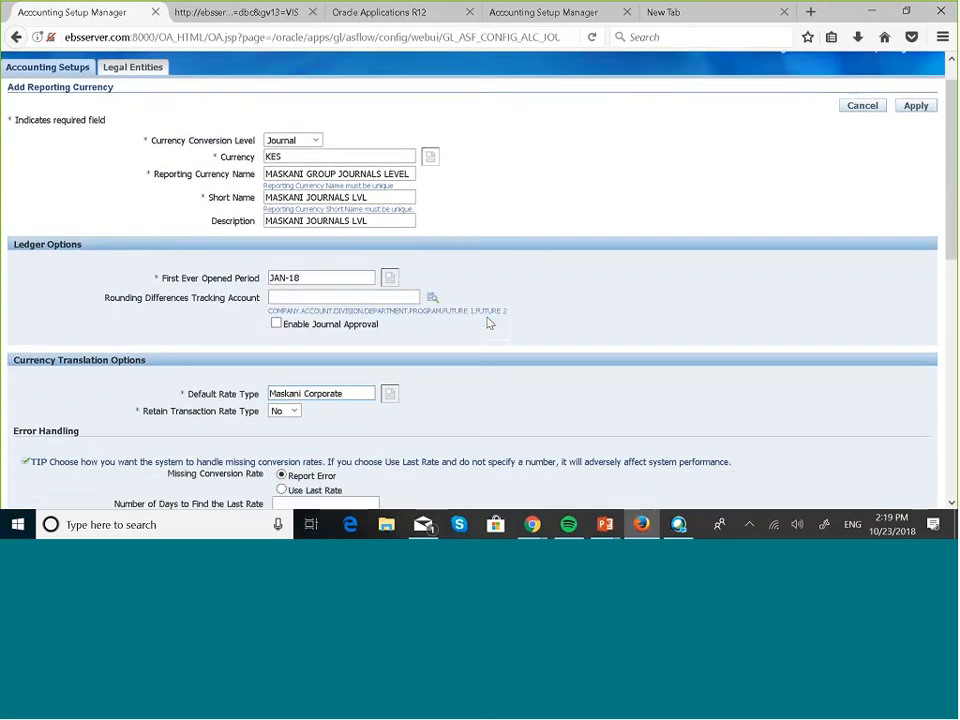
scroll(489, 323, "down", 1)
scroll(489, 323, "down", 1)
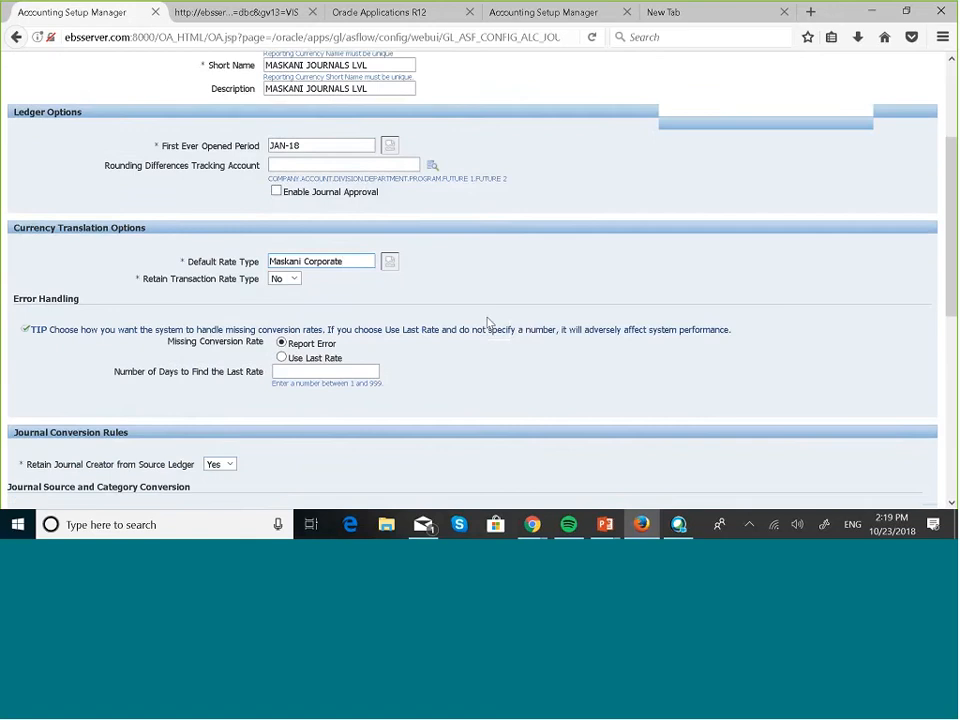
scroll(489, 323, "down", 1)
scroll(489, 323, "down", 1)
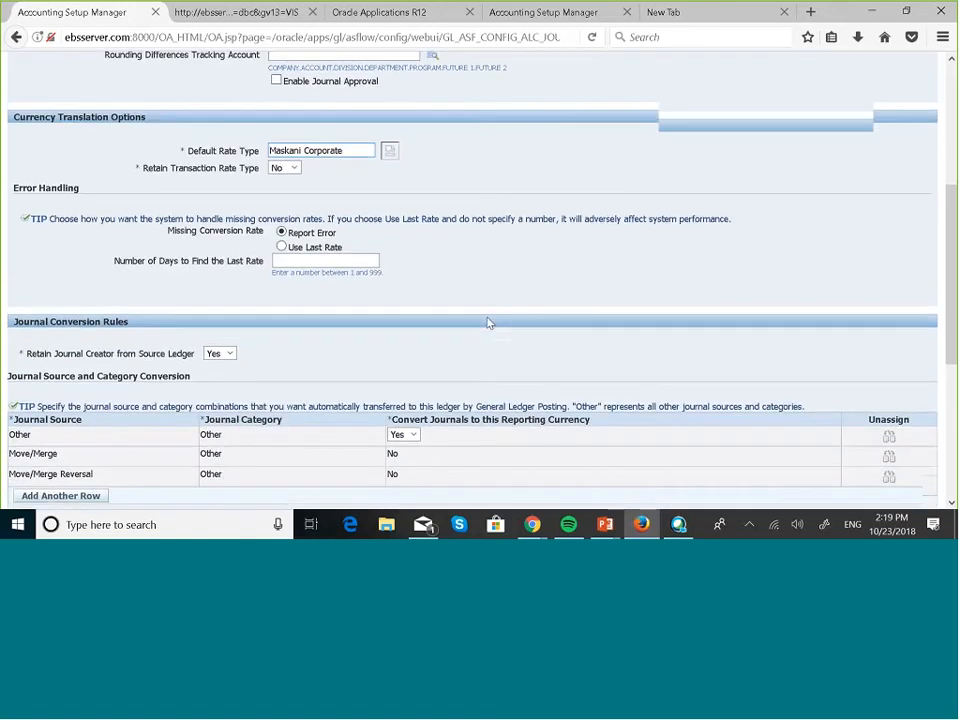
scroll(489, 323, "down", 2)
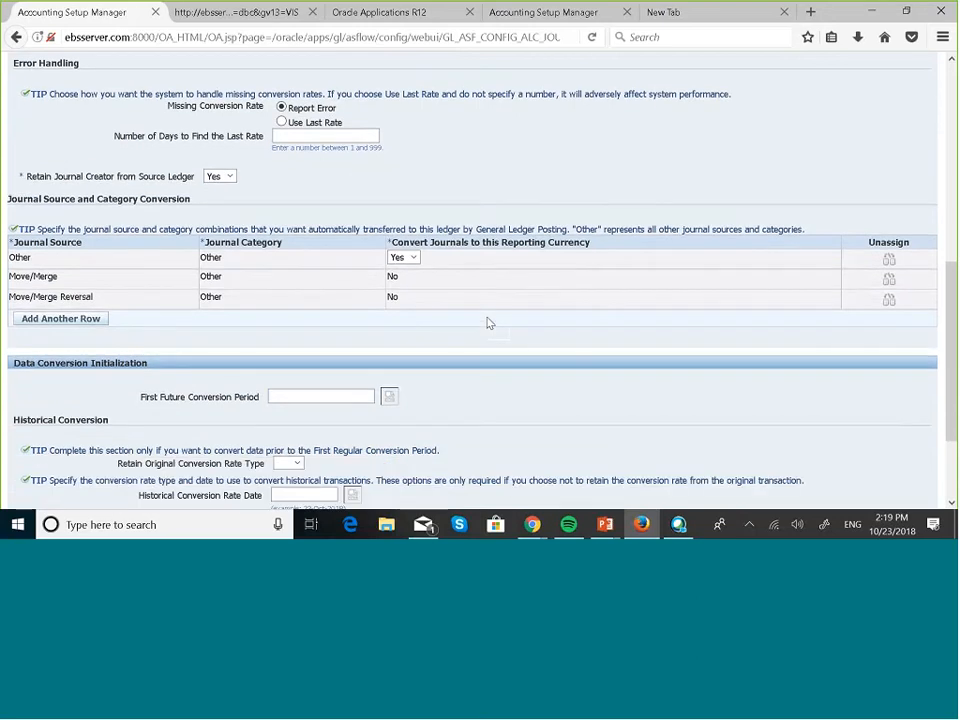
scroll(490, 323, "down", 3)
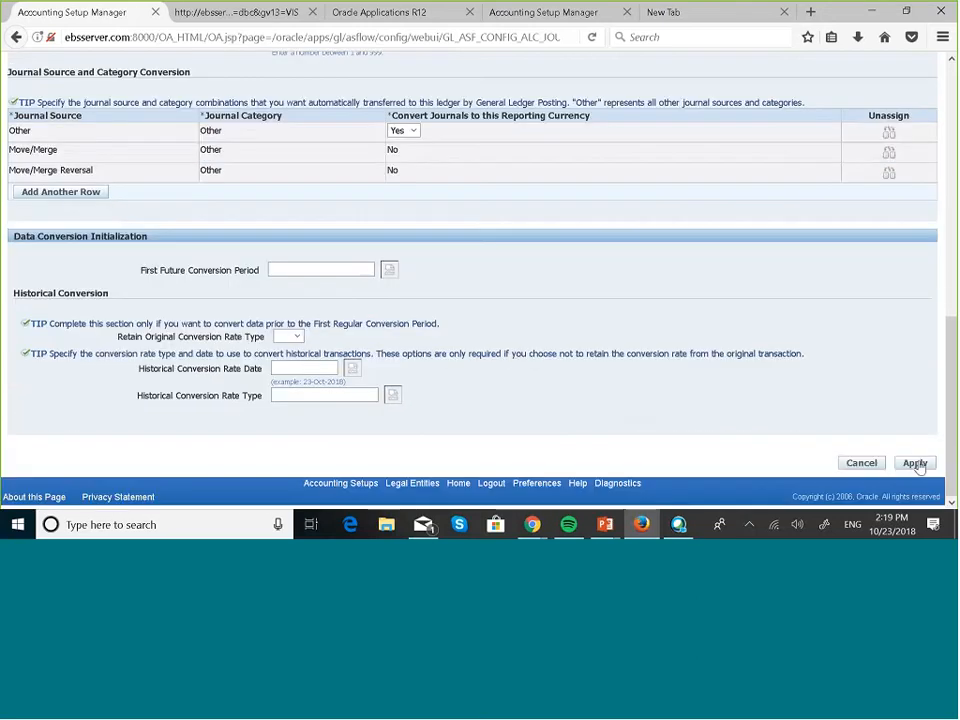
left_click(915, 463)
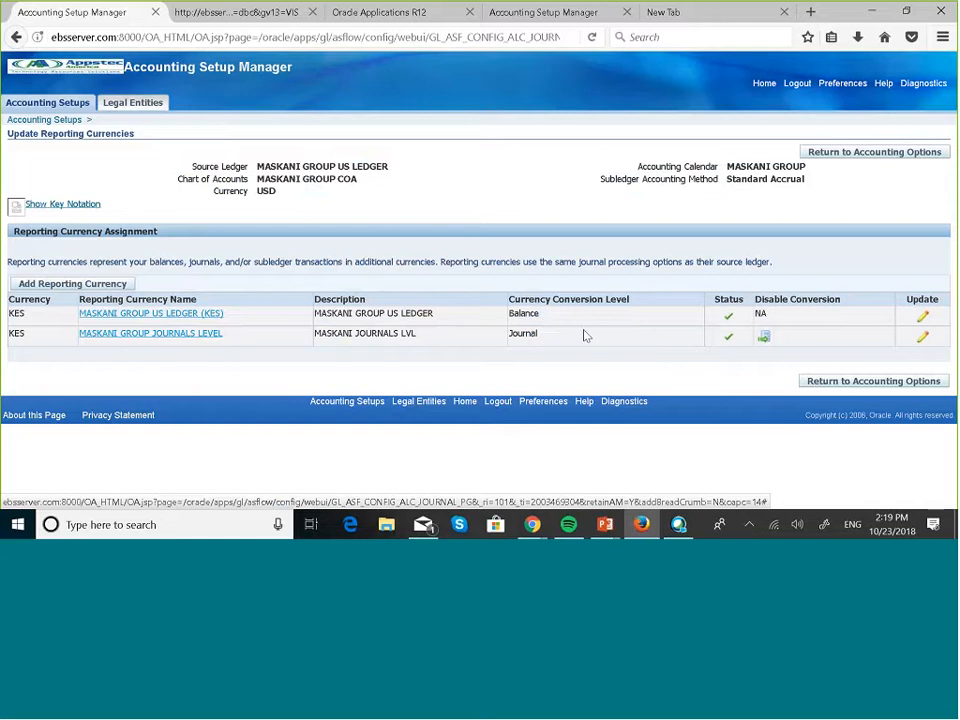
Step: Return to the accounting options of the MASKANI GROUP US LEDGER and go back to the accounting setups list
left_click(898, 386)
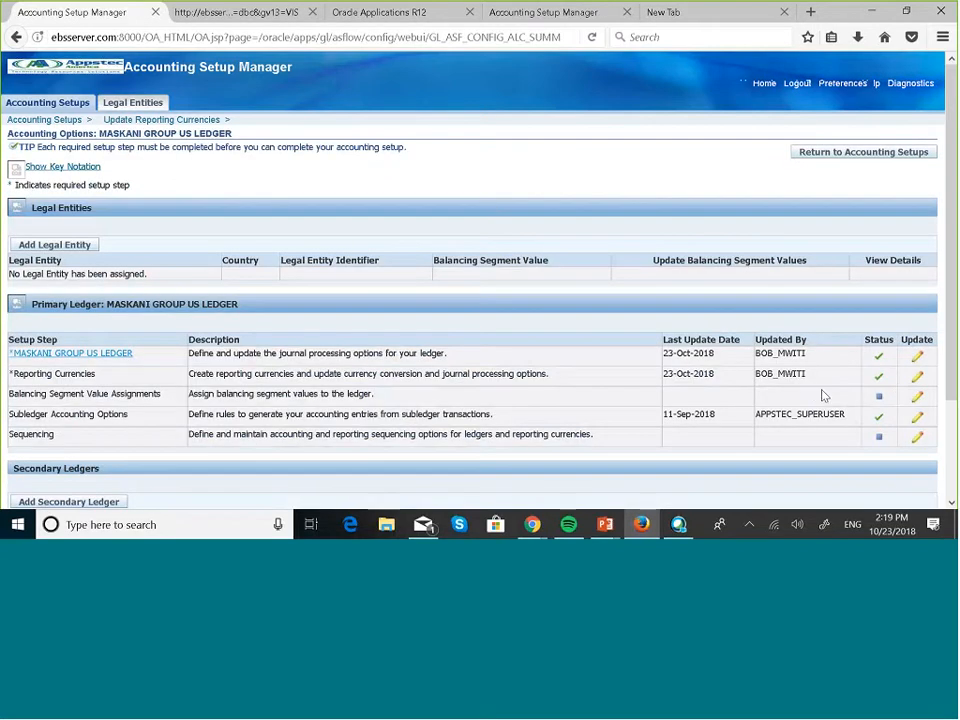
scroll(817, 395, "down", 3)
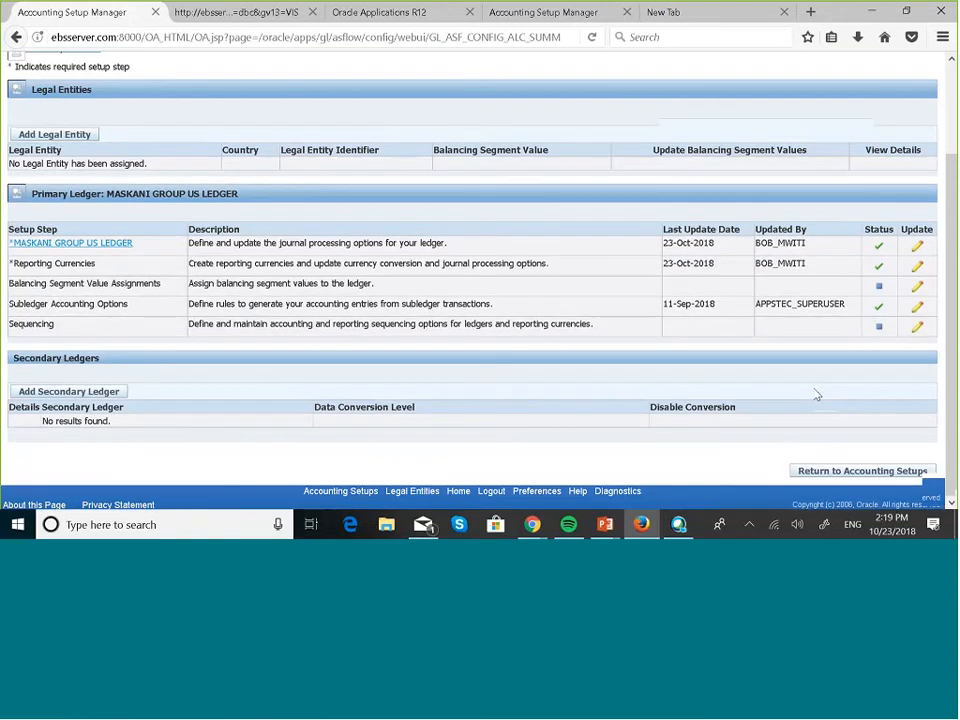
left_click(915, 252)
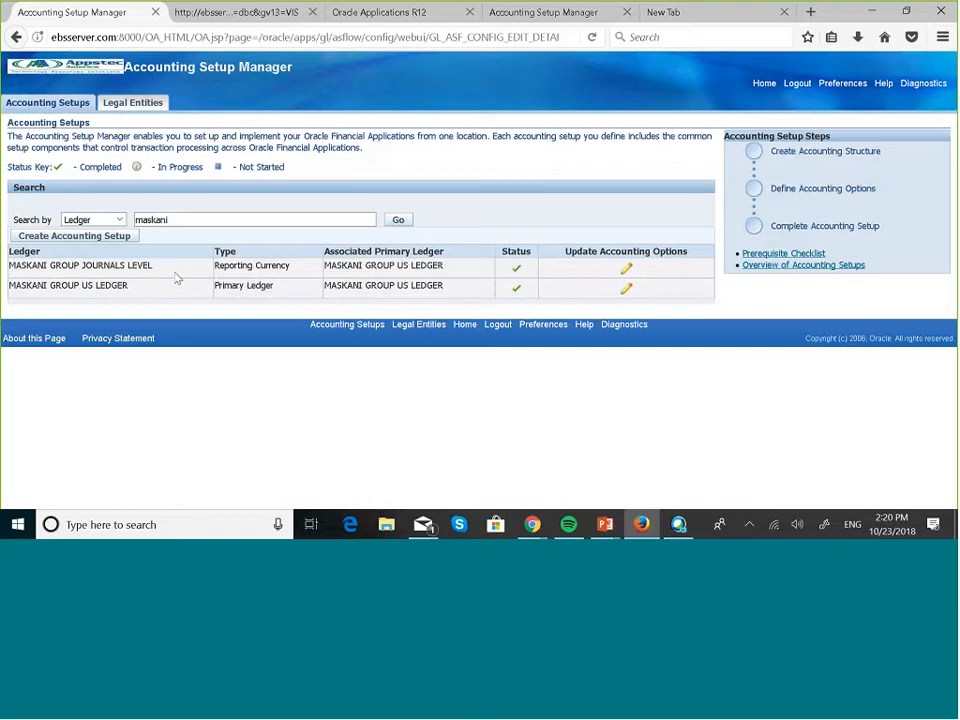
Step: View the accounting options for MASKANI GROUP JOURNALS LEVEL, then open those for MASKANI GROUP US LEDGER from the setups list
left_click(626, 271)
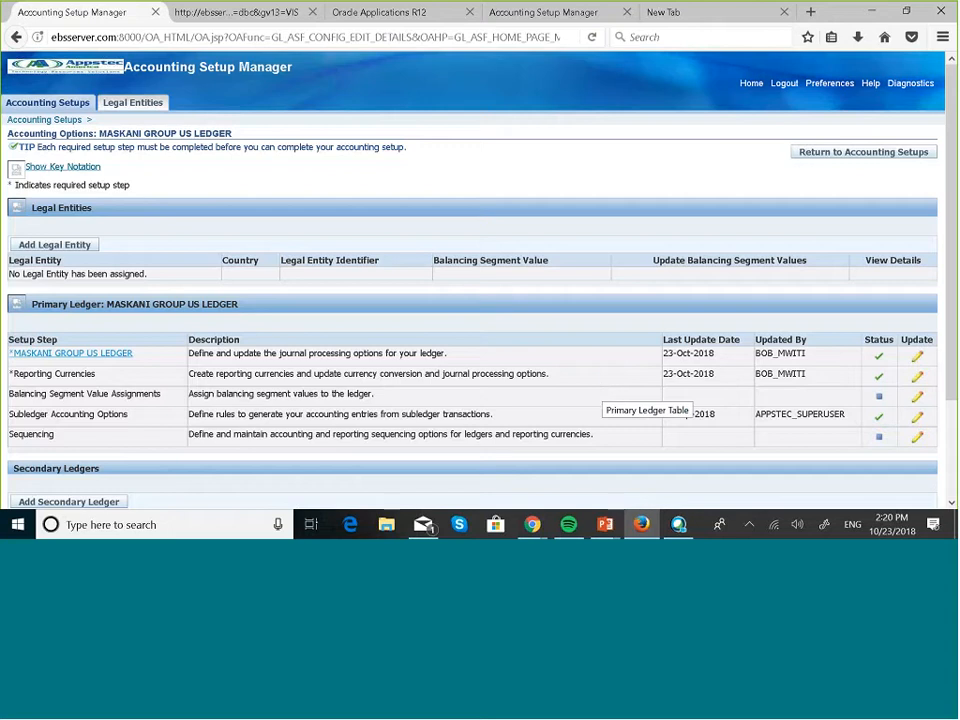
left_click(866, 152)
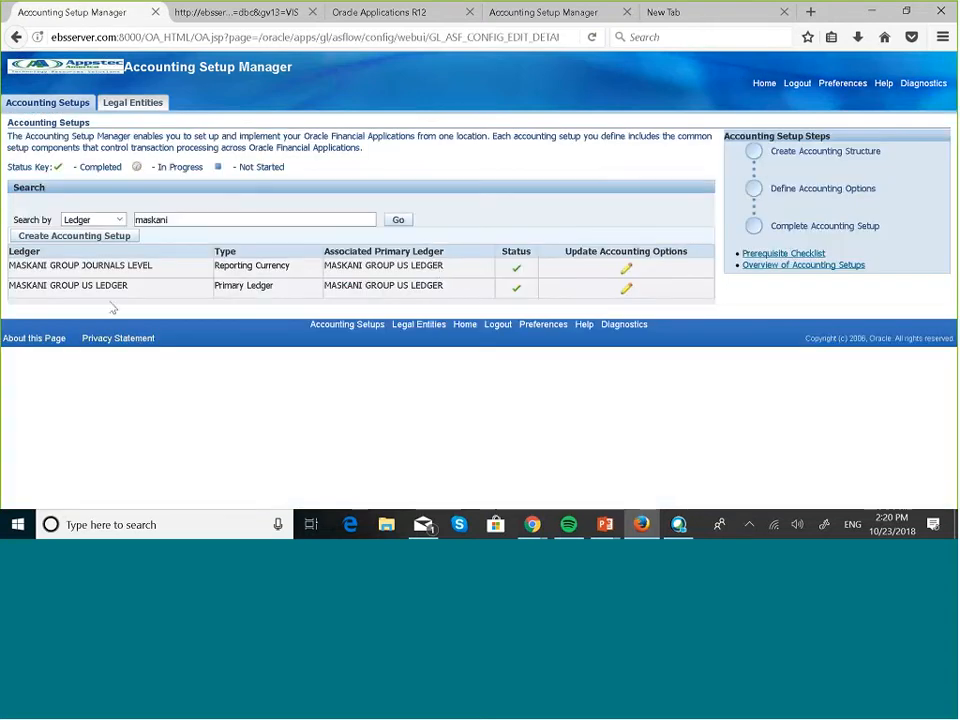
left_click(627, 290)
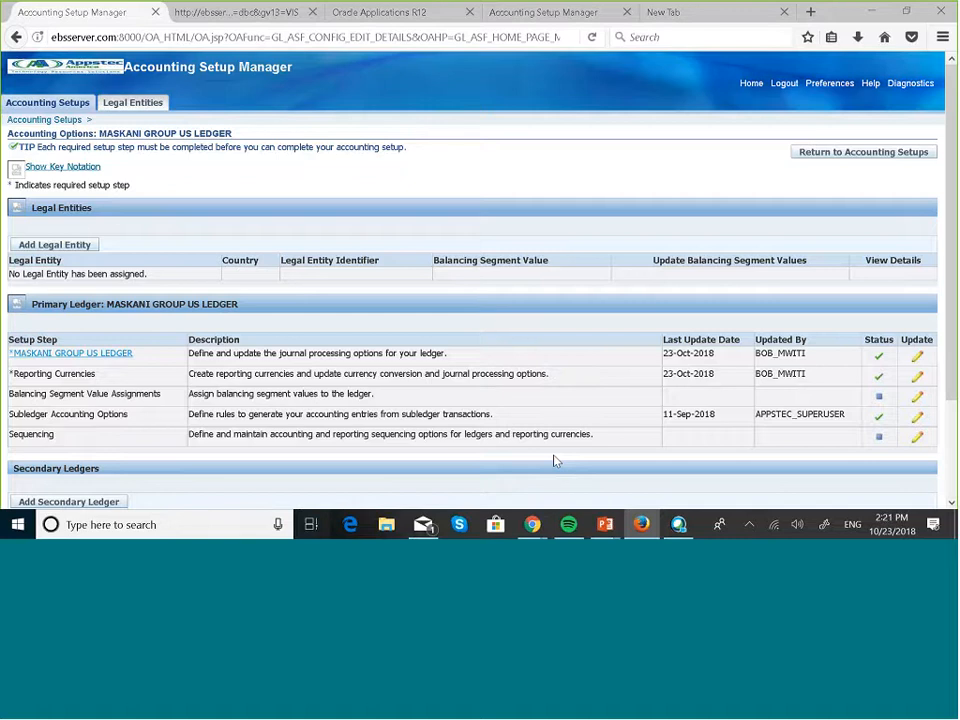
Step: Switch to the PowerPoint slide on creating a journals level reporting ledger
key("super+Tab")
left_click(436, 202)
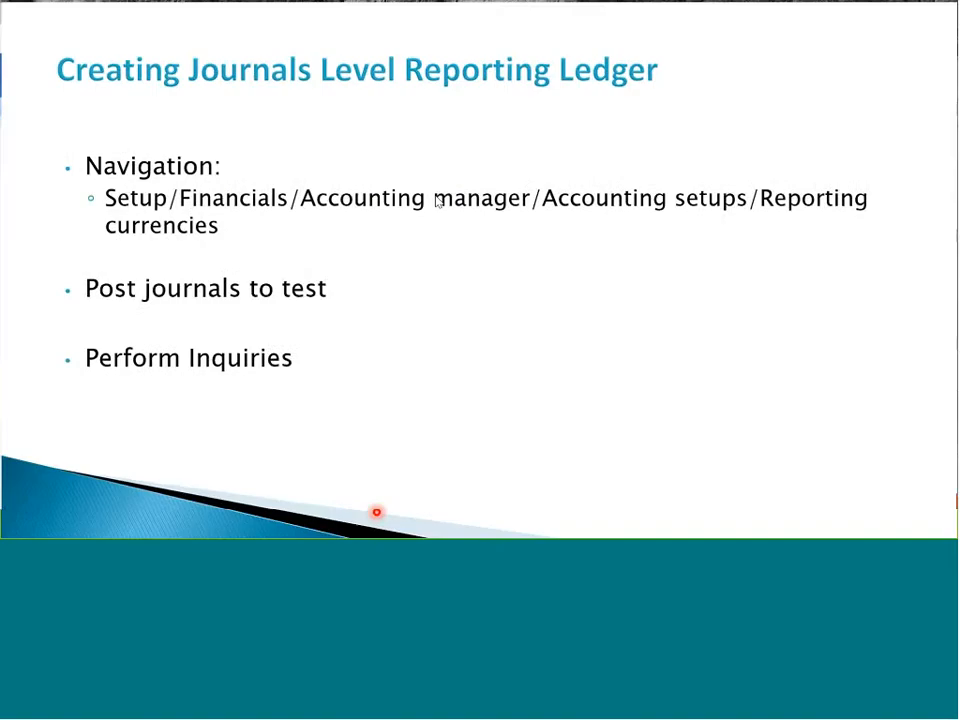
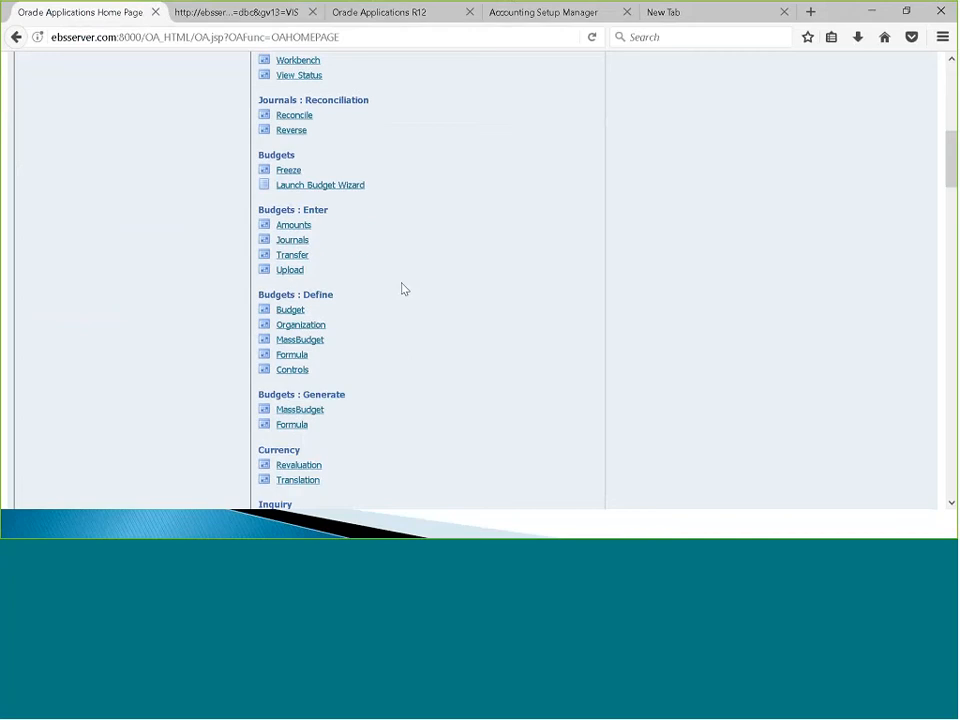
Step: Search the Oracle home page for "data ac" and open the Data Access Sets form under the financials setup
scroll(403, 289, "down", 3)
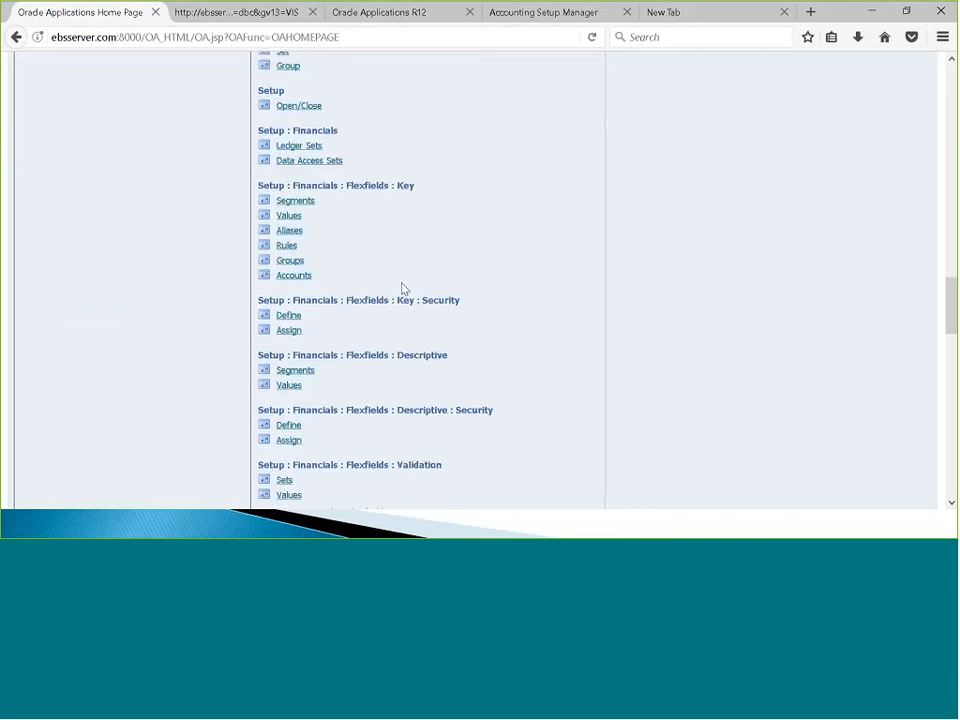
scroll(403, 289, "down", 1)
scroll(403, 289, "down", 4)
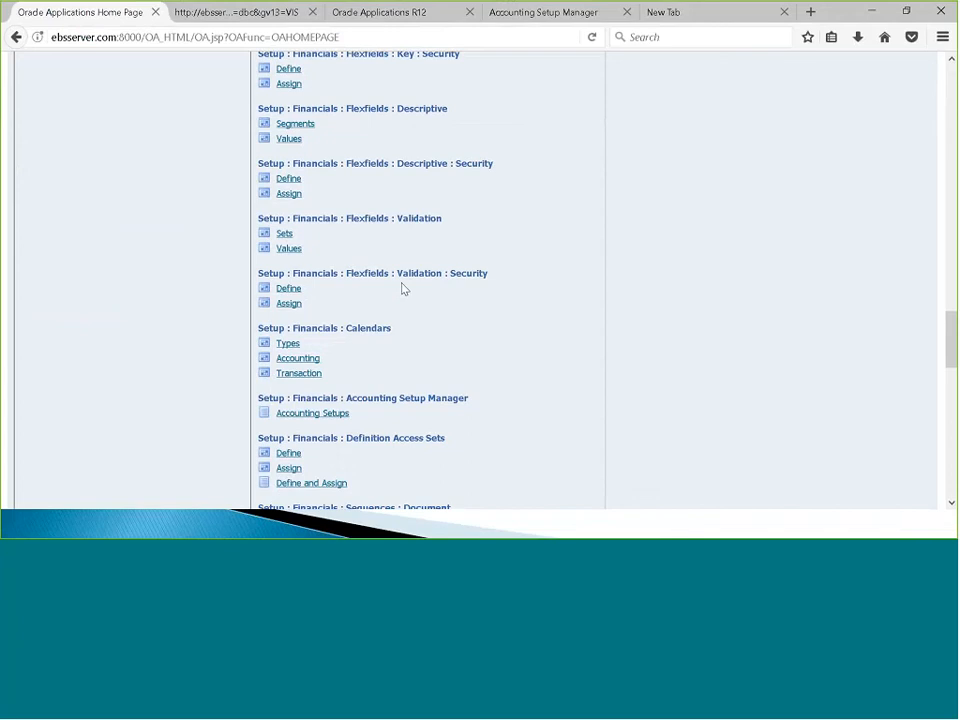
scroll(403, 289, "down", 5)
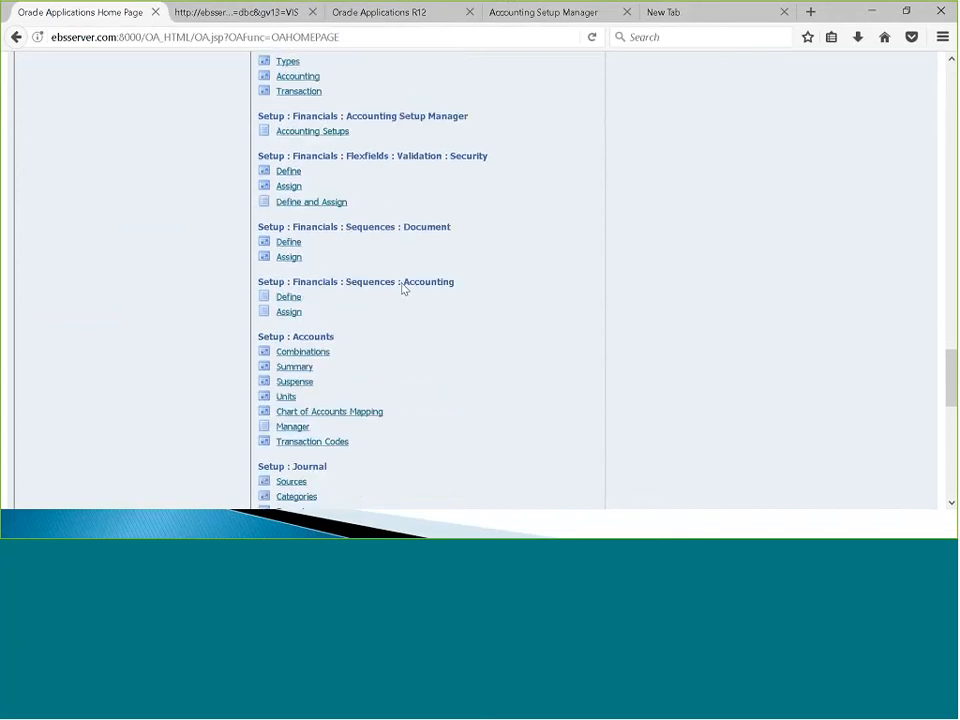
scroll(403, 289, "down", 4)
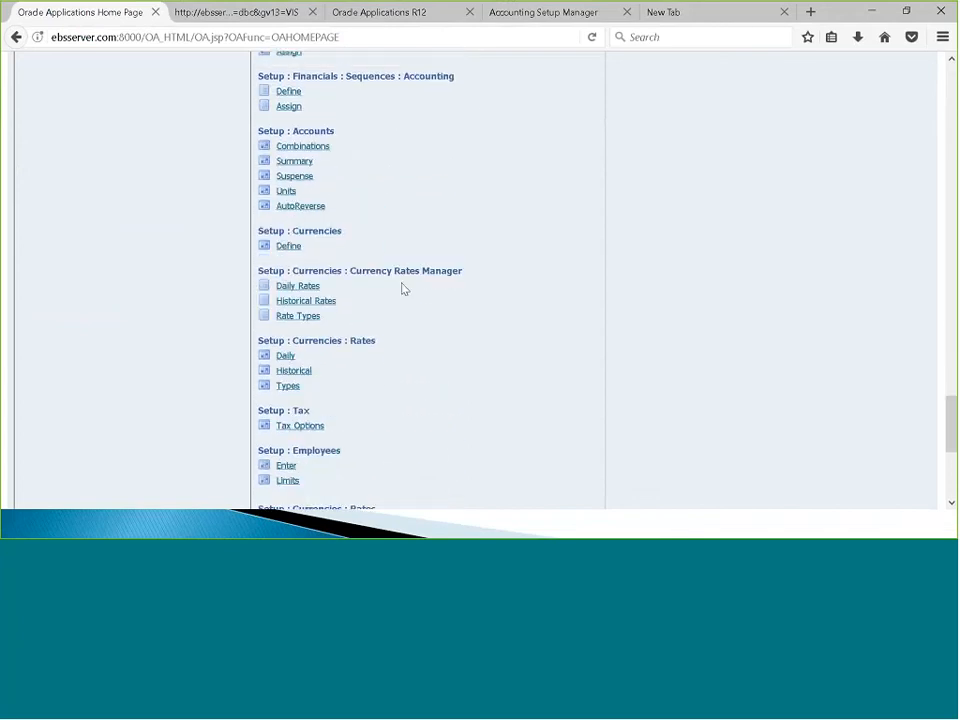
scroll(403, 289, "down", 2)
scroll(403, 289, "down", 3)
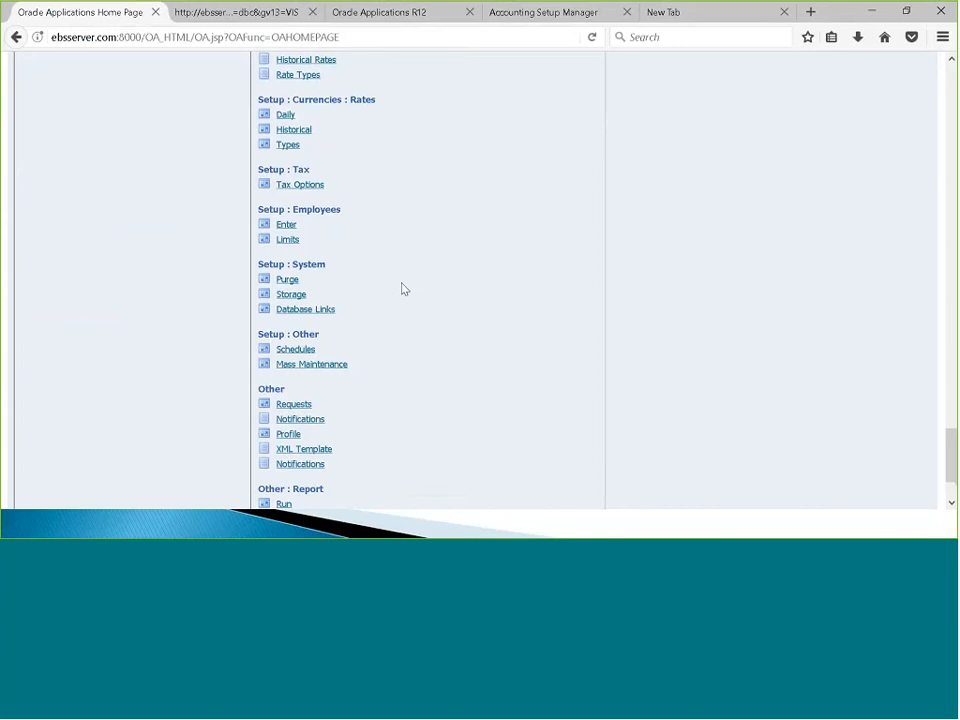
scroll(403, 289, "down", 1)
scroll(403, 289, "up", 4)
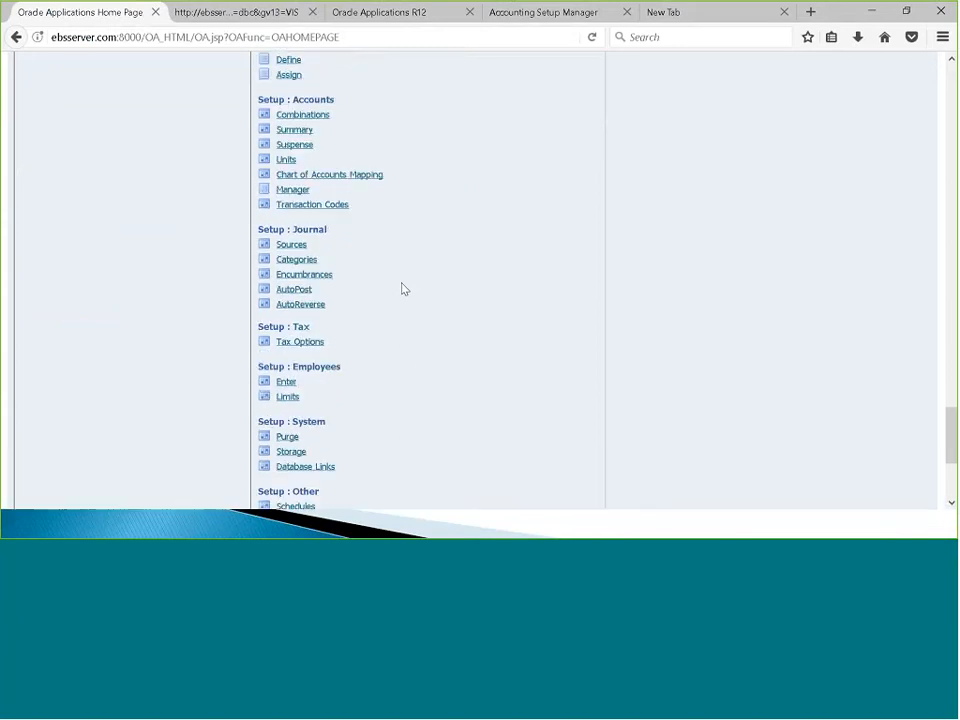
scroll(403, 289, "up", 1)
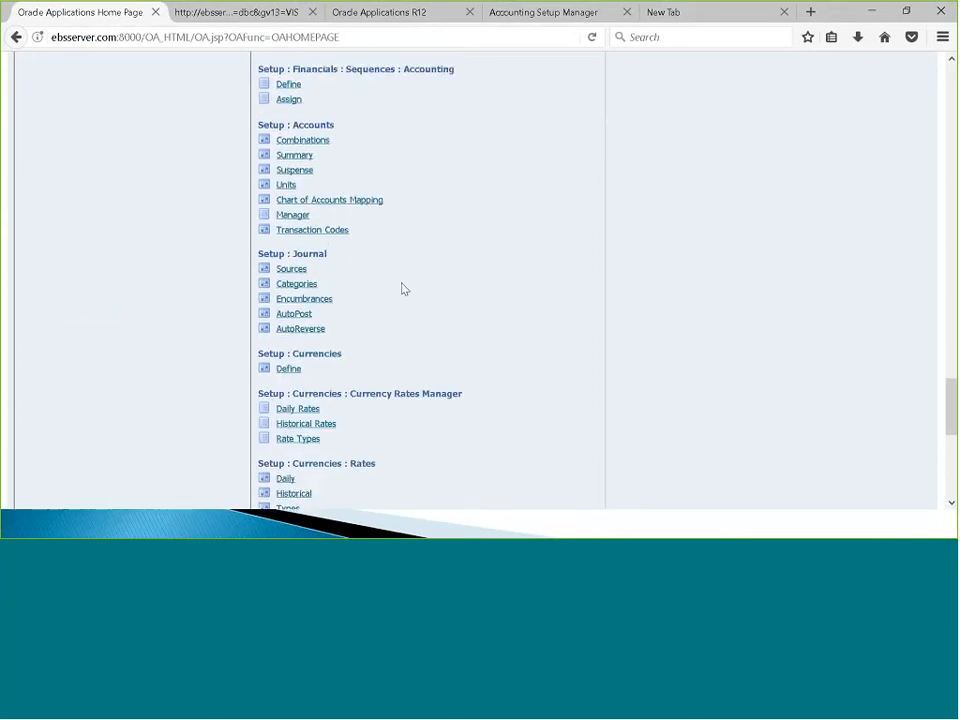
scroll(403, 289, "up", 4)
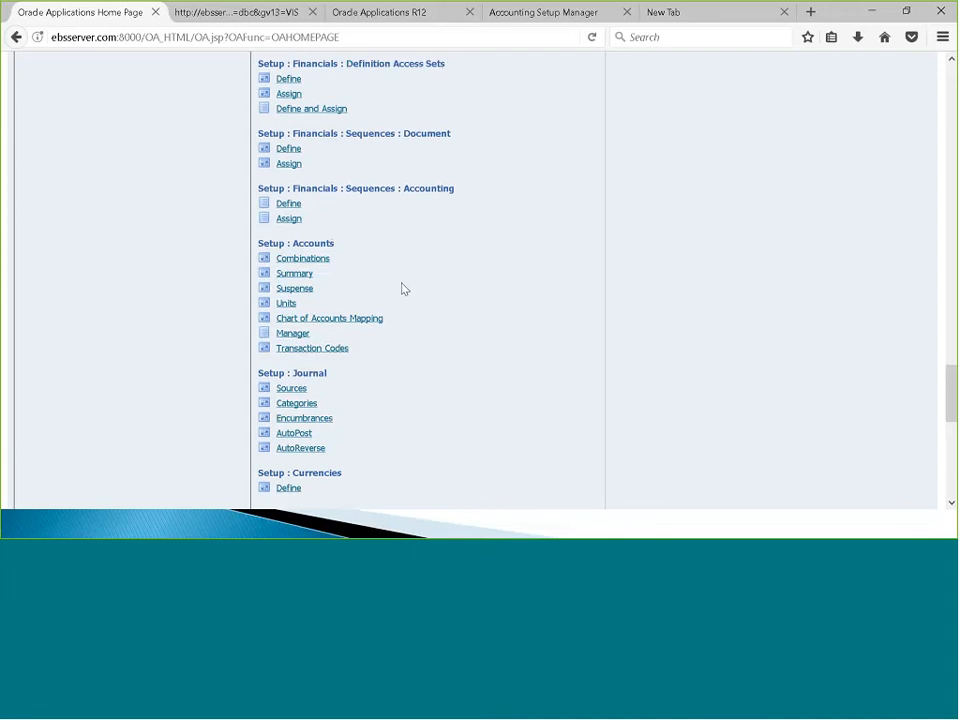
key("ctrl+f")
type("data")
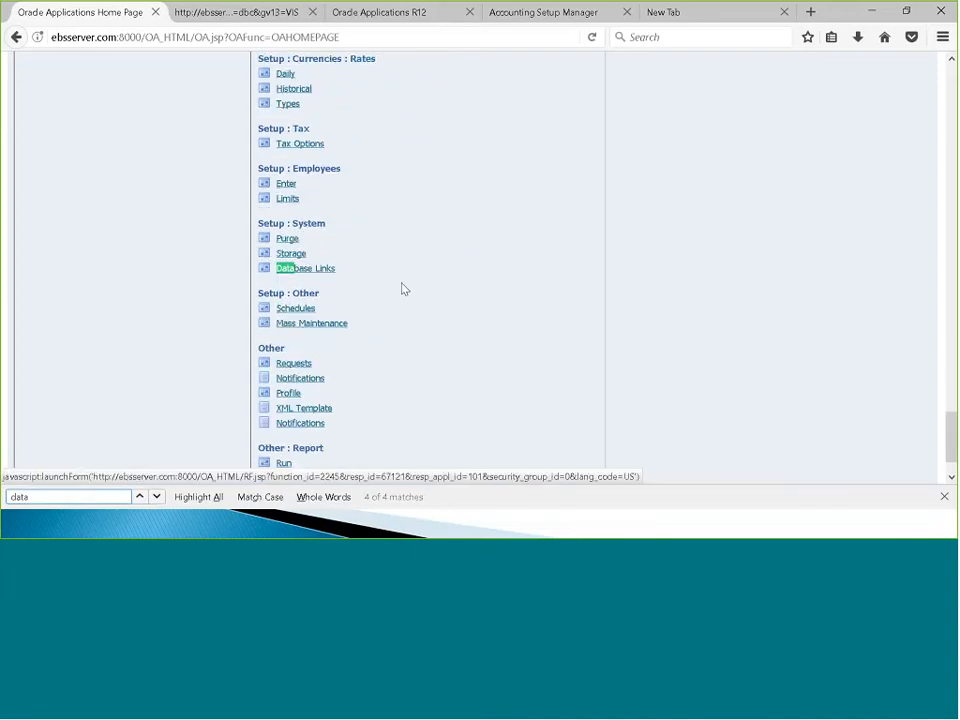
type(" ac")
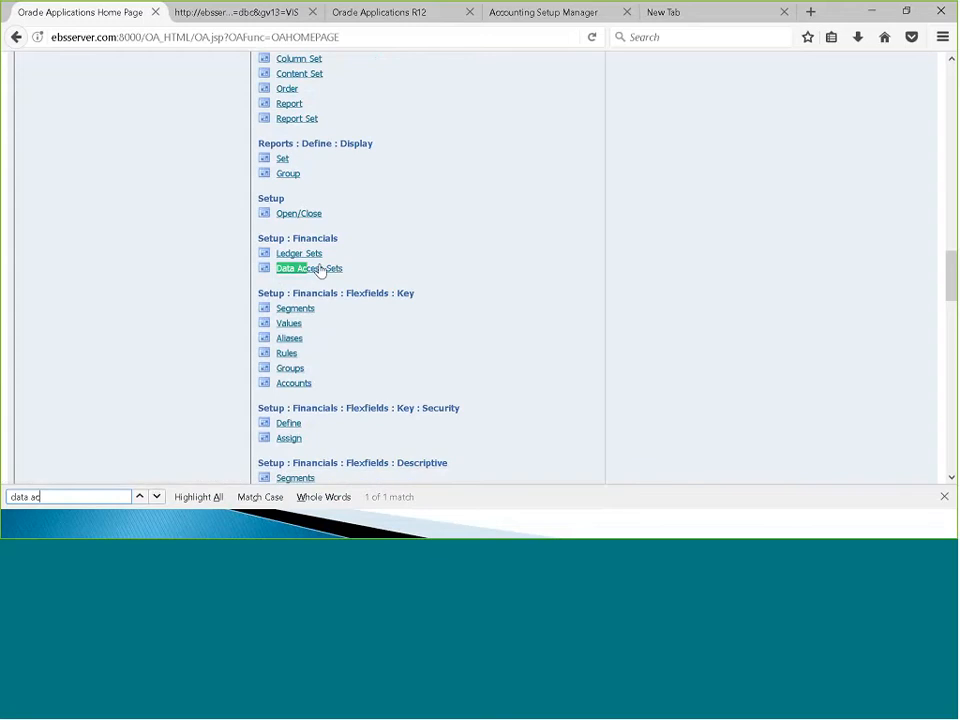
left_click(325, 272)
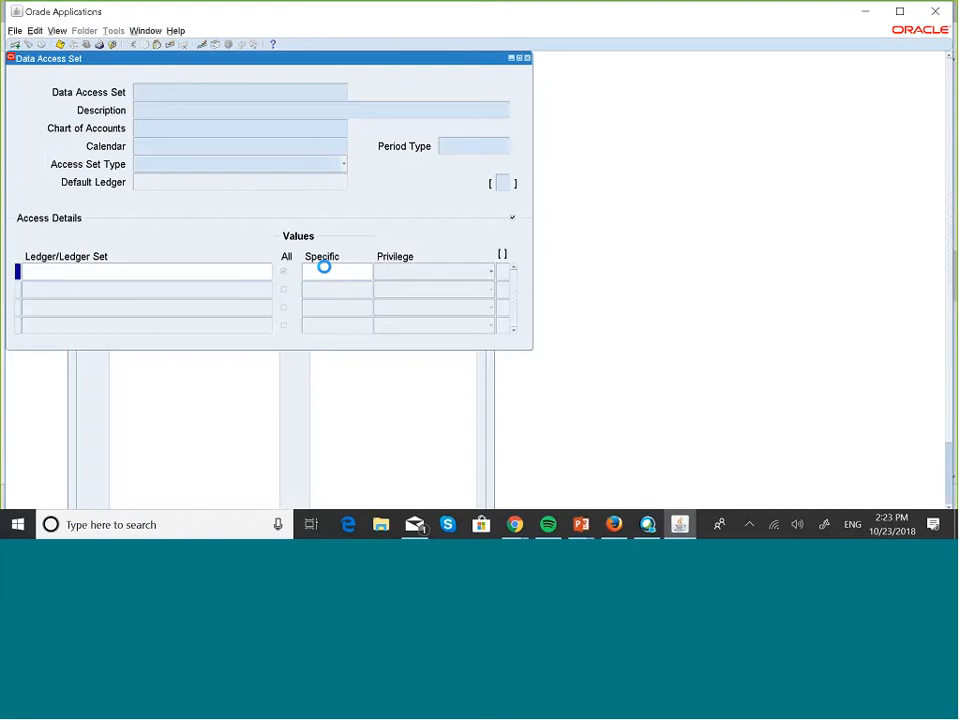
Step: Query the data access sets matching MASK%, review the MASKANI GROUP JOURNALS LEVEL and MASKANI GROUP US LEDGER records, and close the form
key("Caps_Lock")
type("M")
key("Caps_Lock")
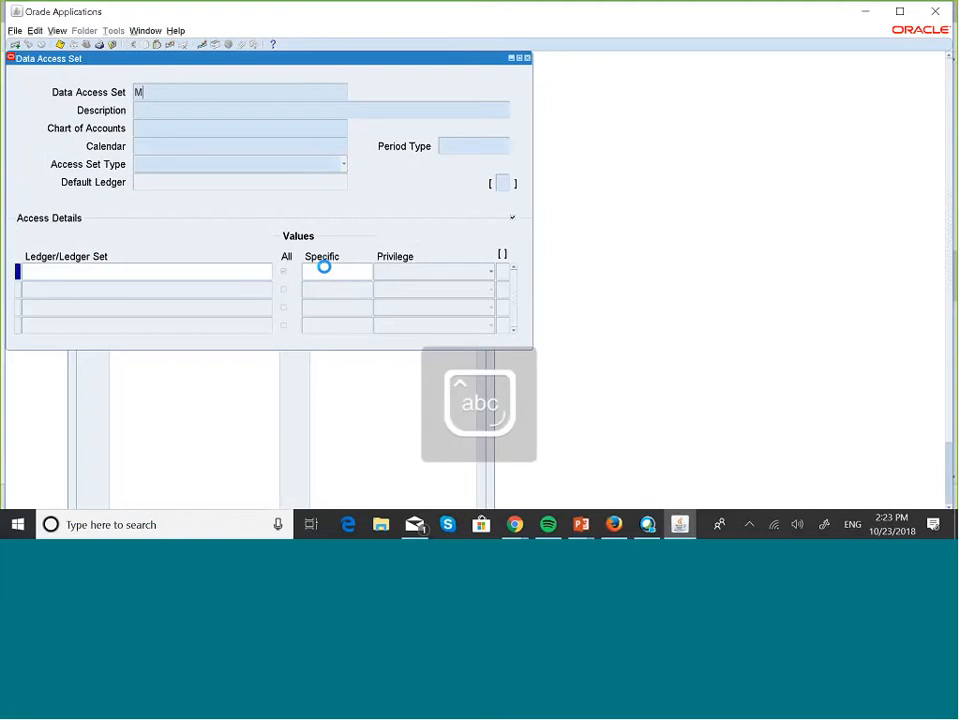
key("Caps_Lock")
type("ASK")
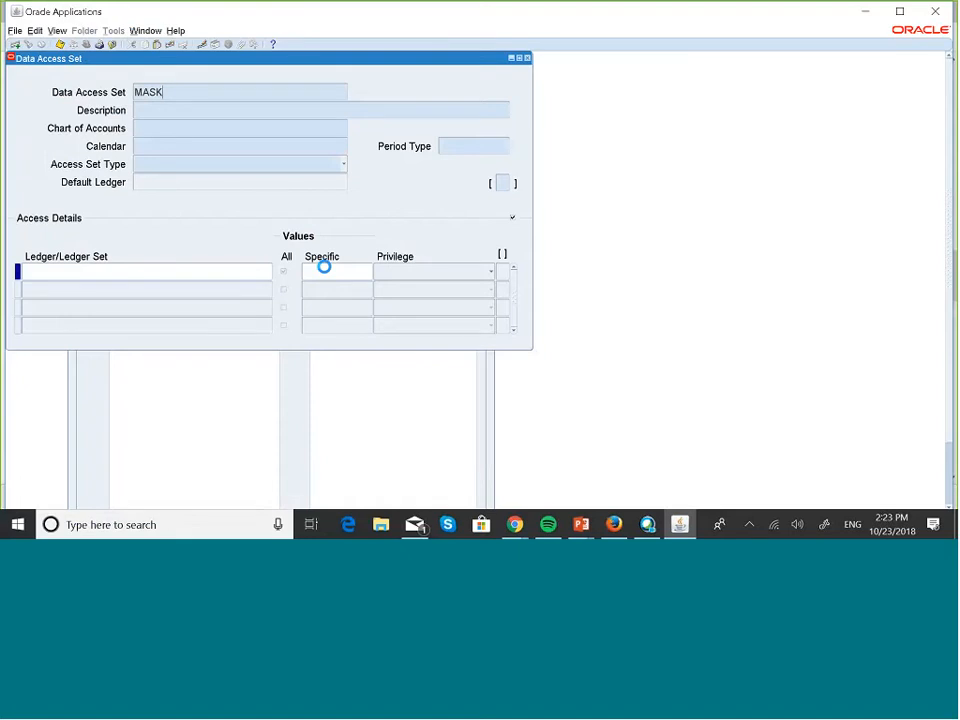
type("%")
key("ctrl+F11")
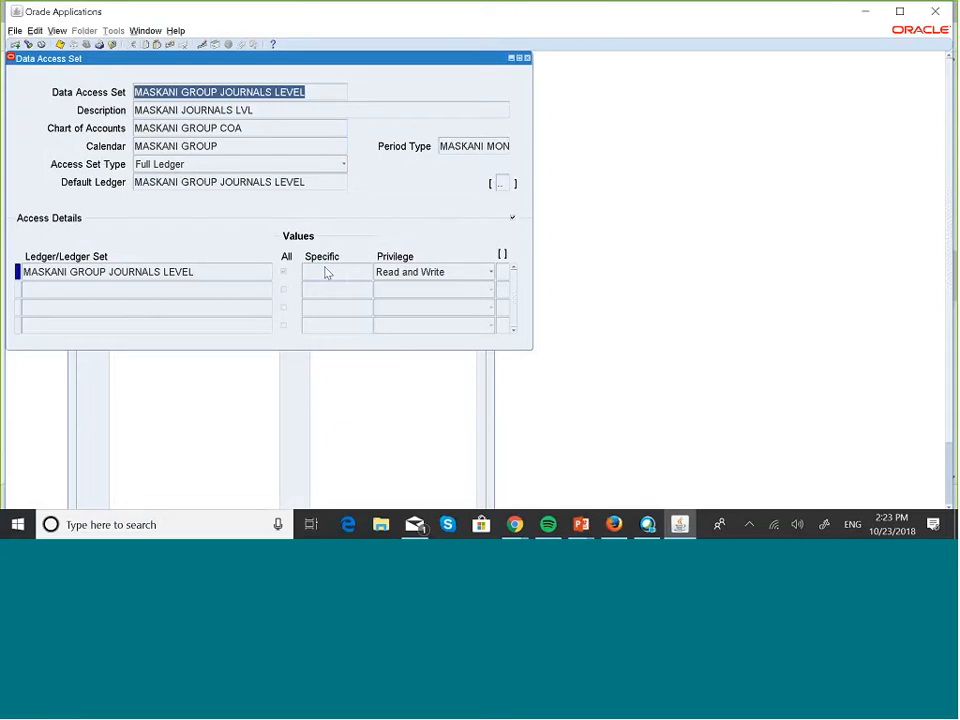
key("Down")
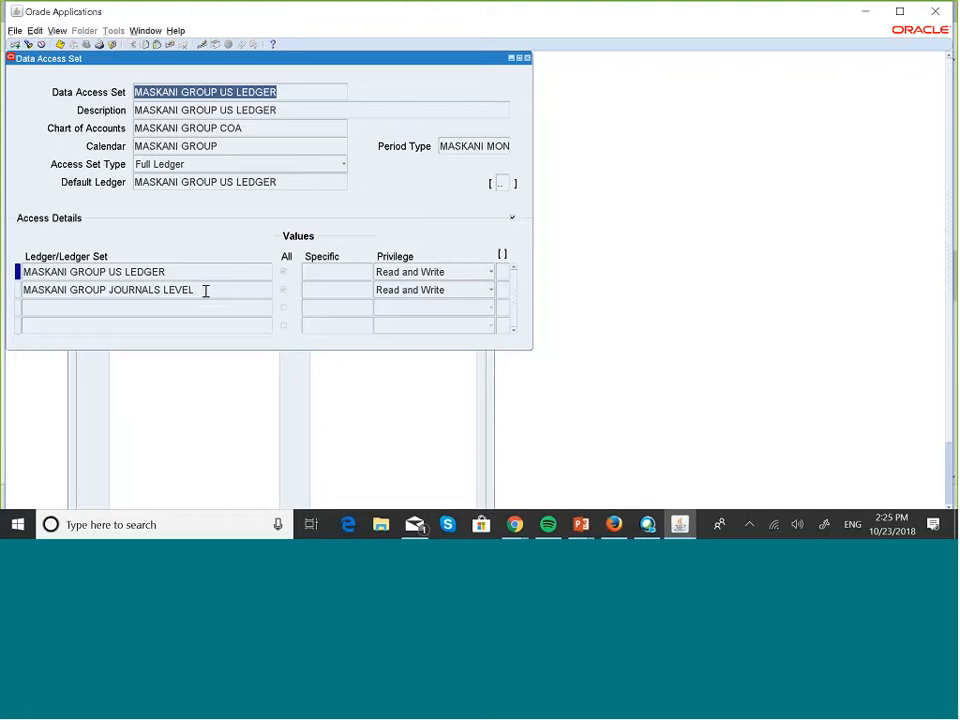
left_click(527, 58)
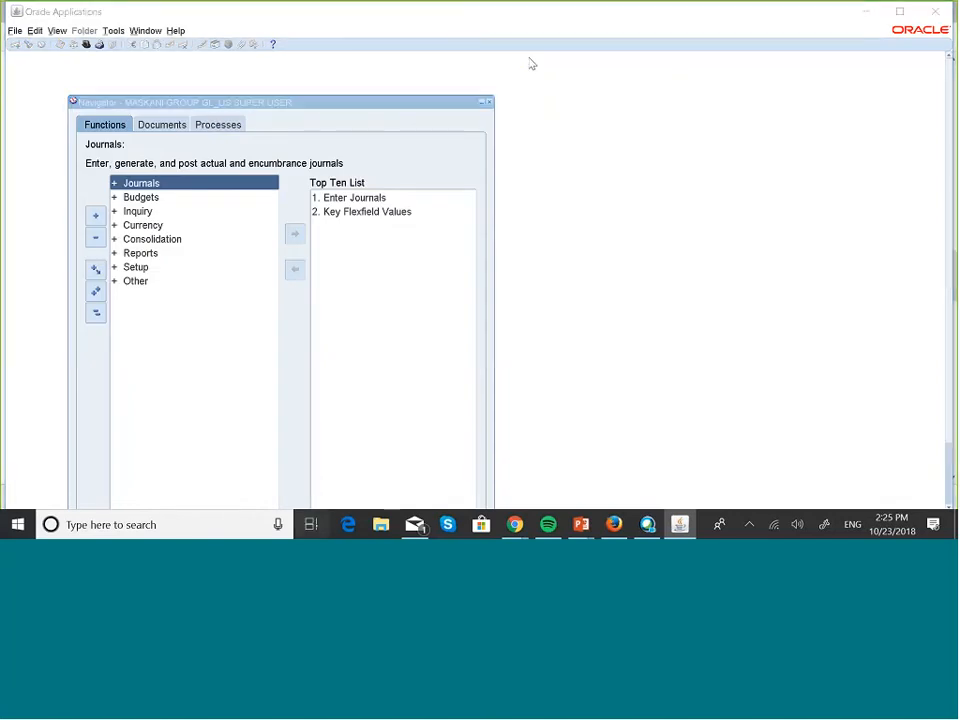
Step: Check the PowerPoint slide on creating a journals level reporting ledger, and return to the Oracle Applications window
key("super+Tab")
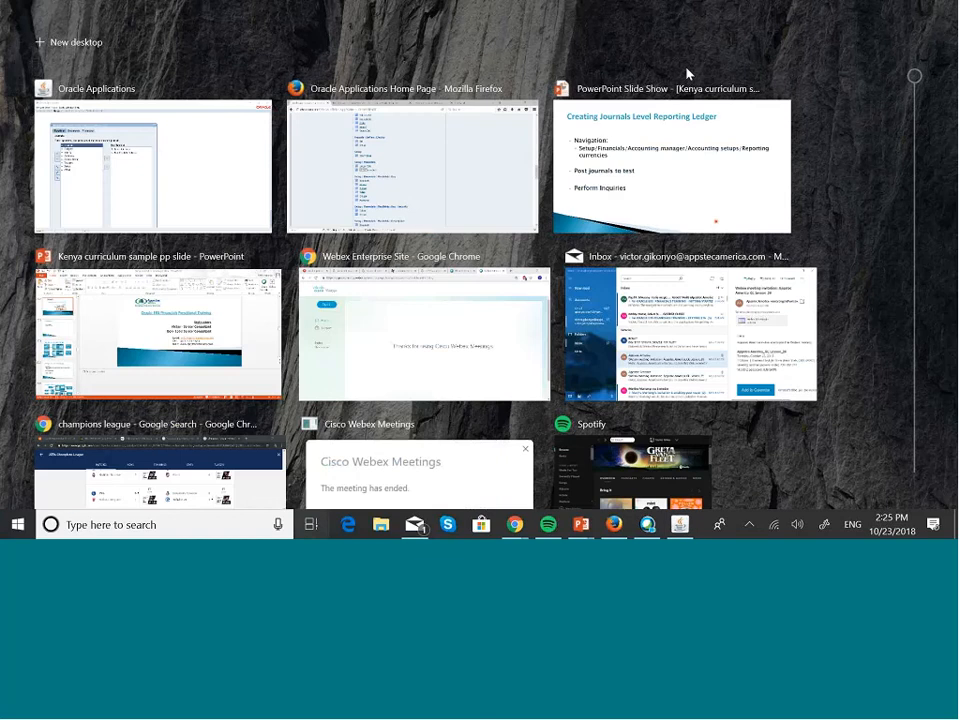
left_click(654, 180)
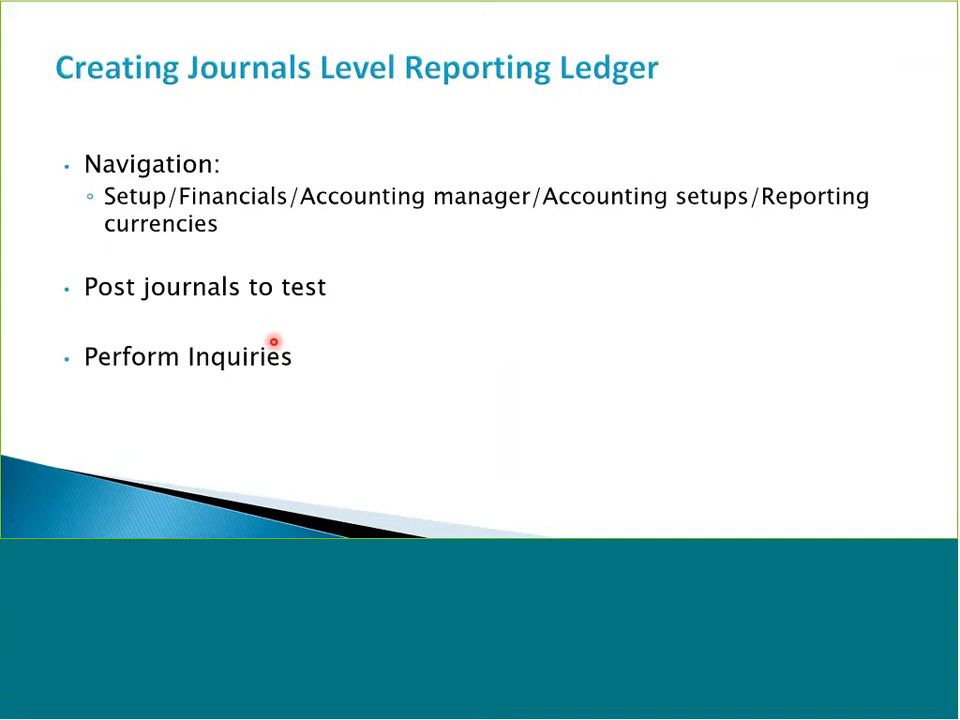
key("super+Tab")
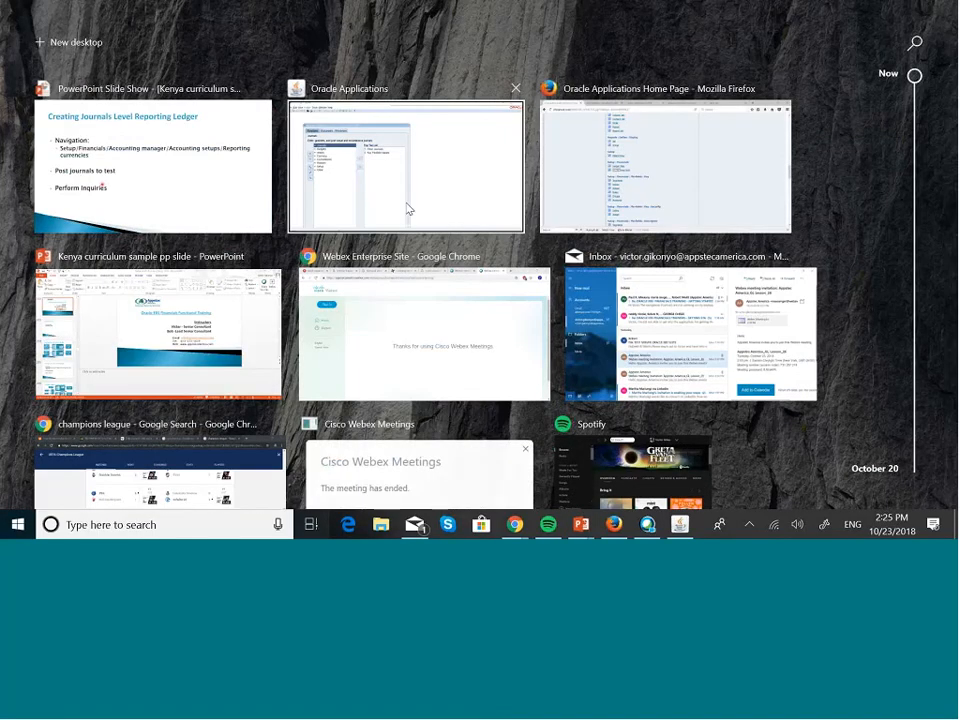
left_click(407, 209)
Step: Open the period open/close setup and find the periods of any status for MASKANI GROUP US LEDGER
left_click(141, 272)
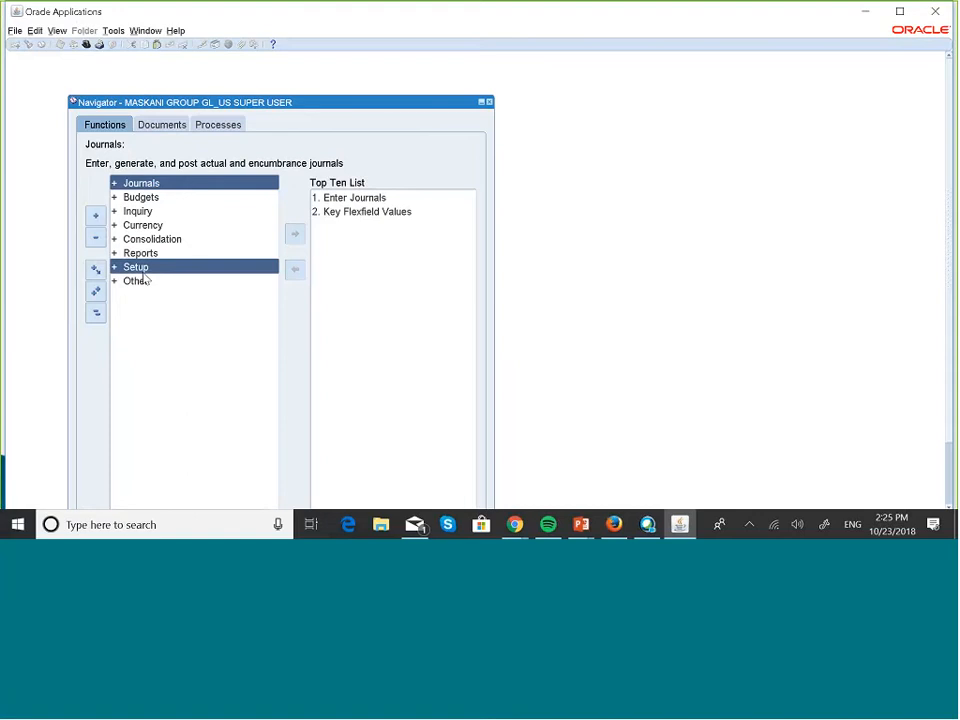
double_click(143, 272)
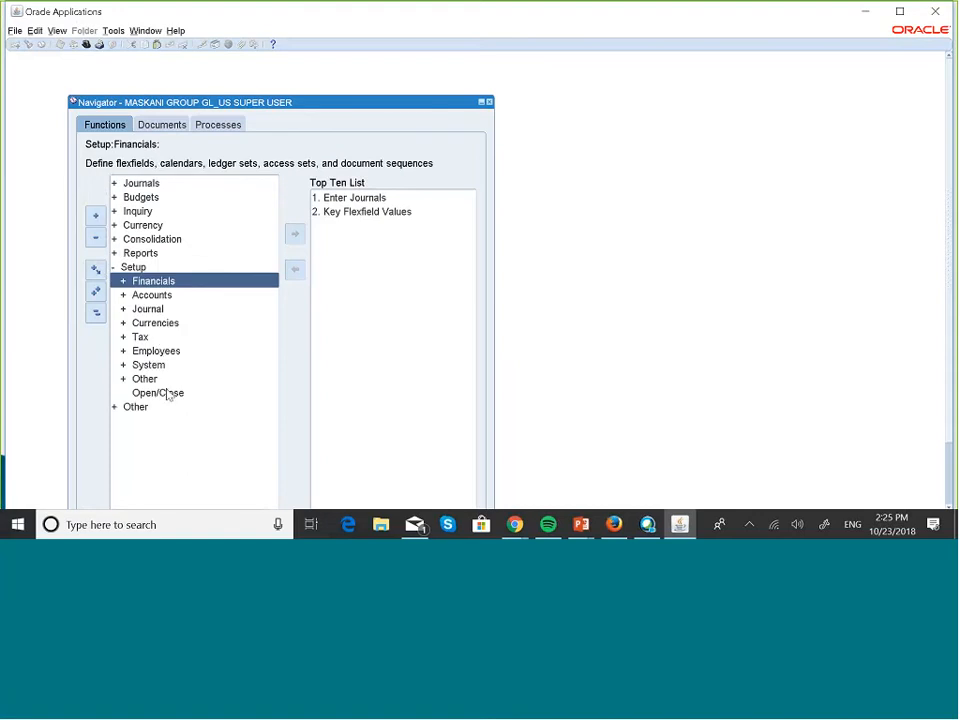
left_click(165, 392)
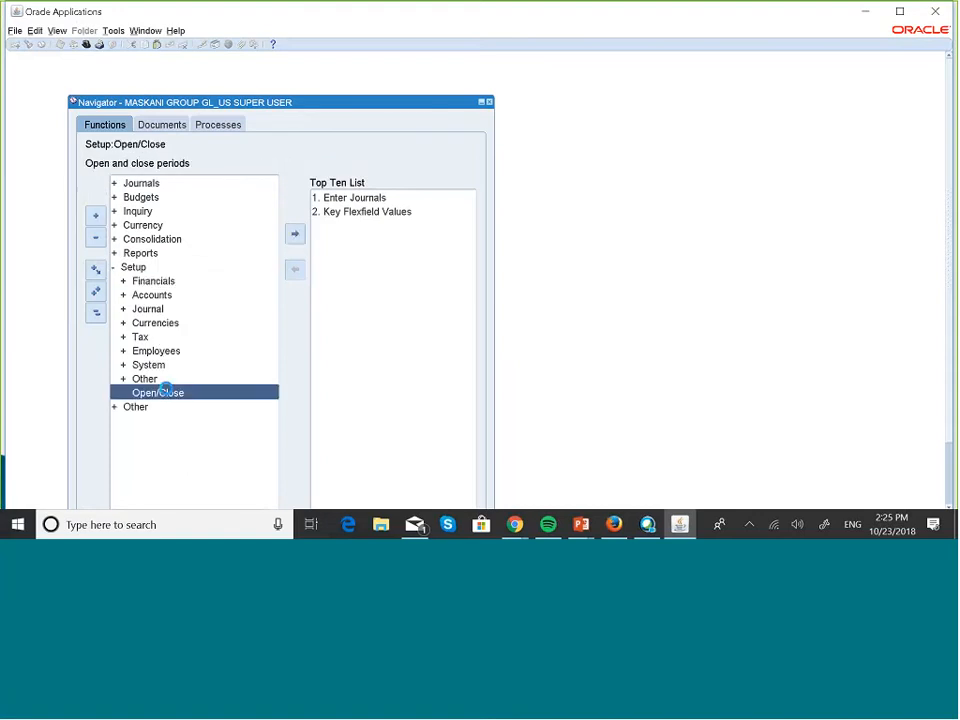
double_click(165, 392)
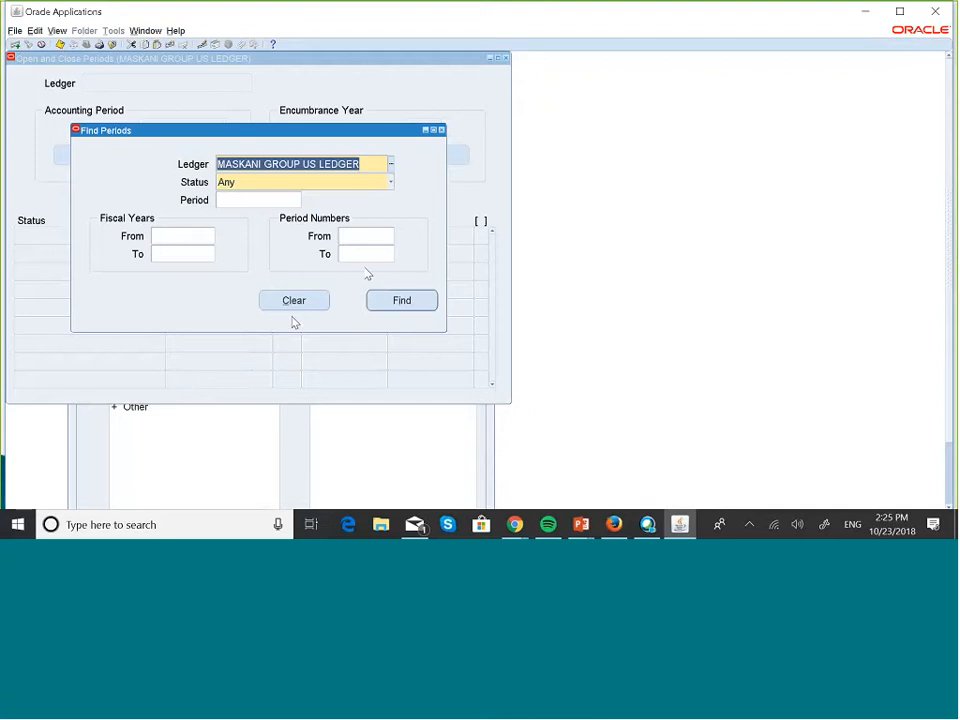
left_click(390, 164)
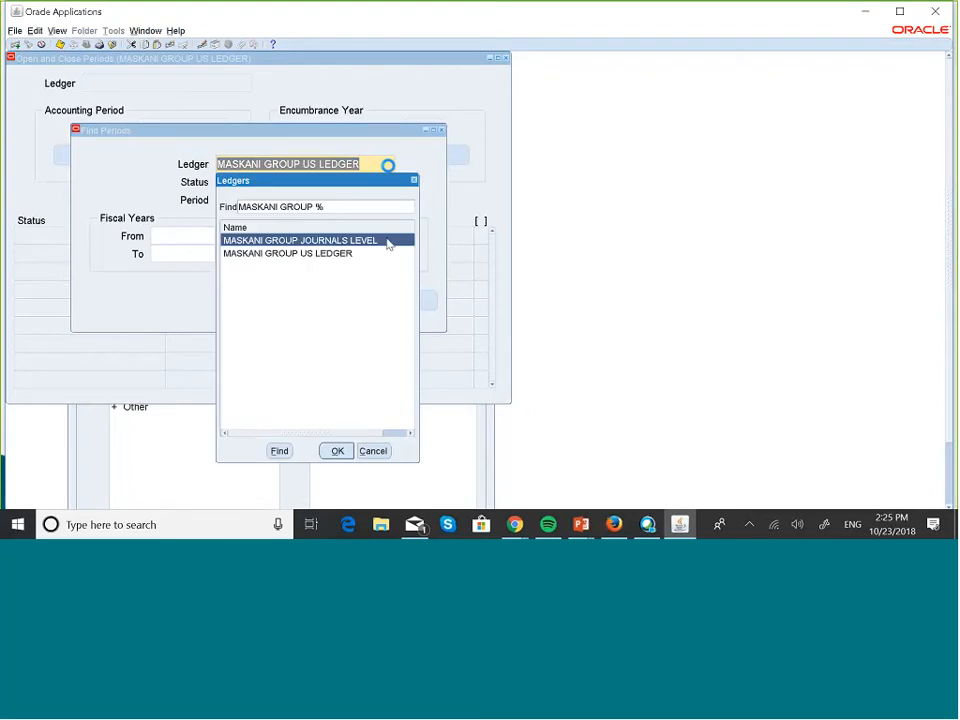
left_click(335, 254)
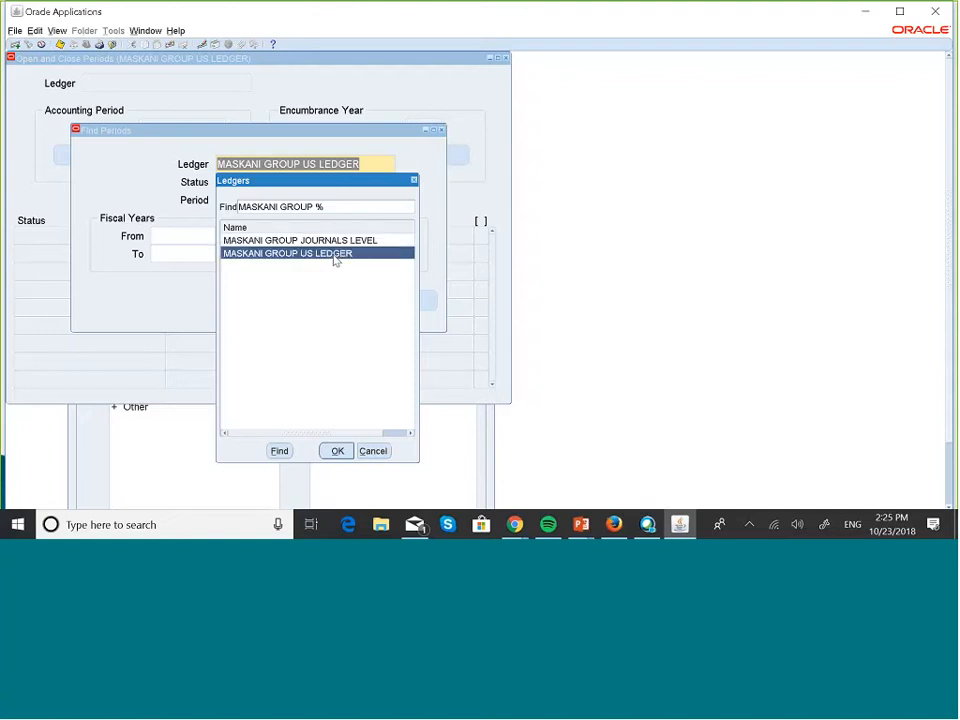
left_click(336, 451)
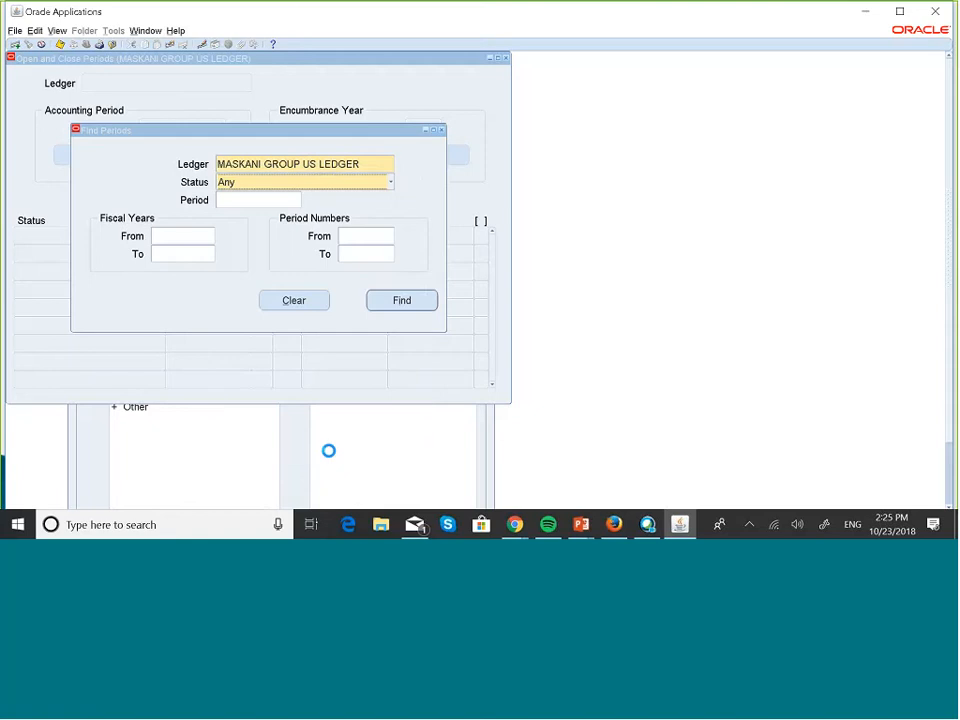
left_click(409, 300)
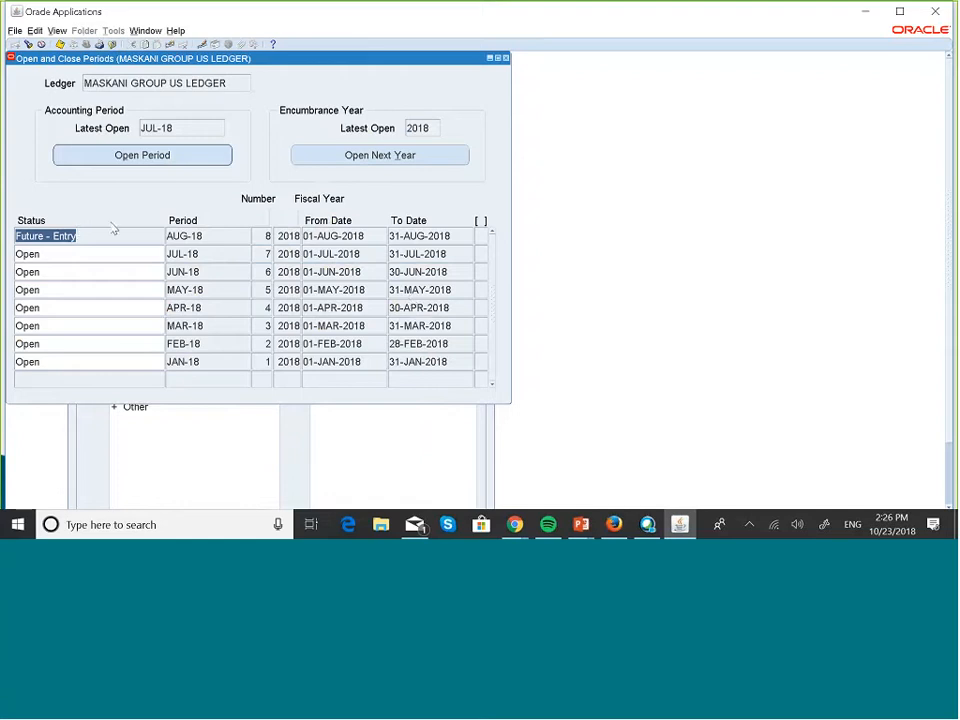
Step: Open target period AUG-18 for MASKANI GROUP US LEDGER, confirming the decision and the request note
left_click(195, 159)
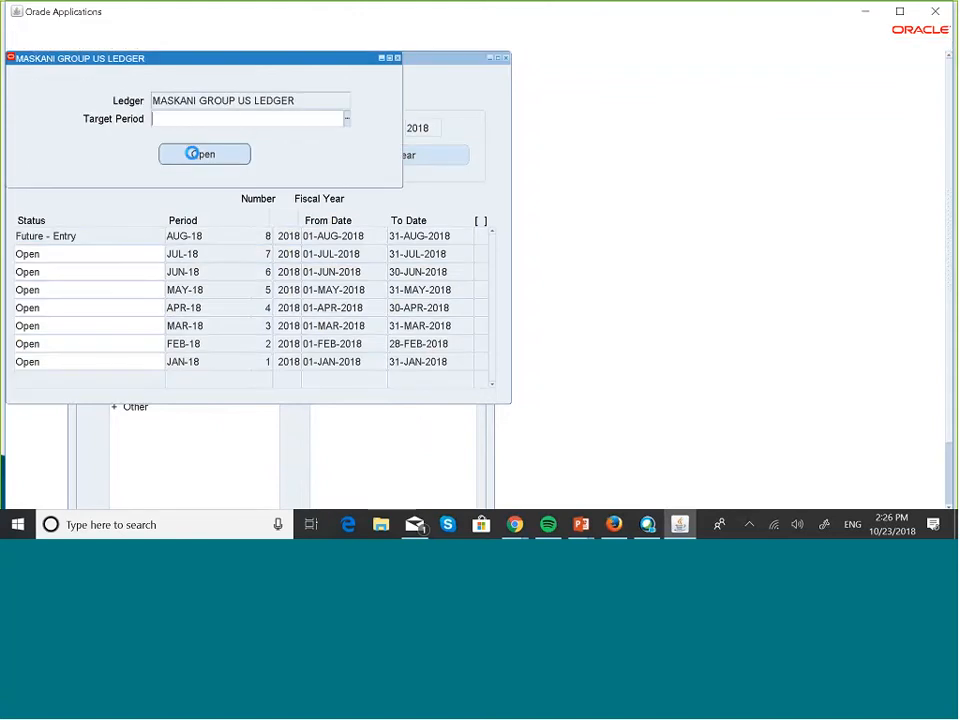
left_click(225, 122)
type("AUG")
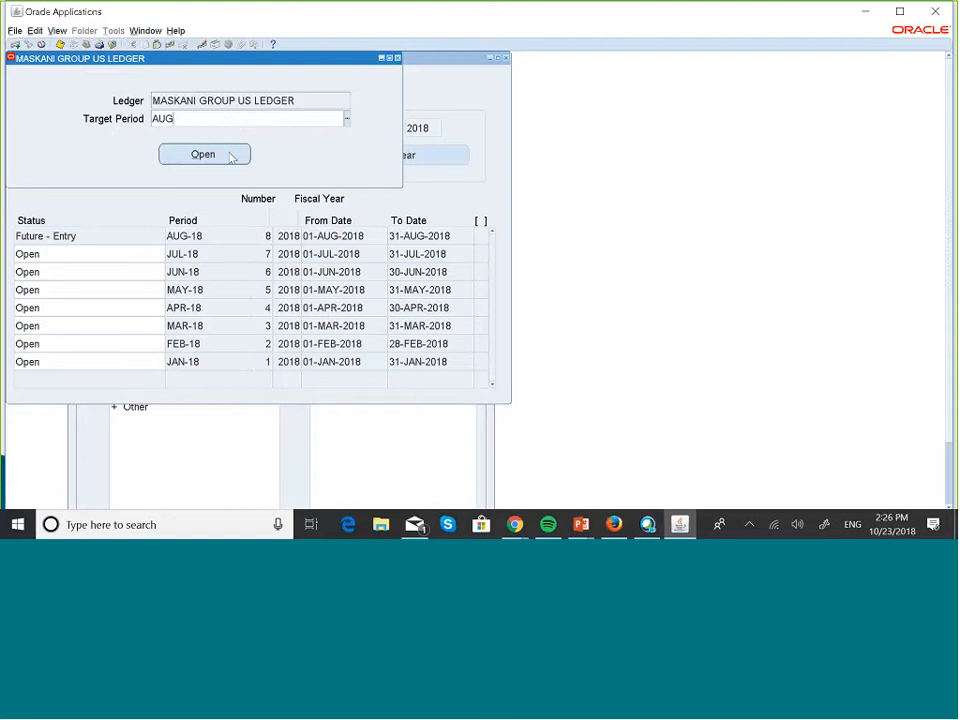
left_click(229, 156)
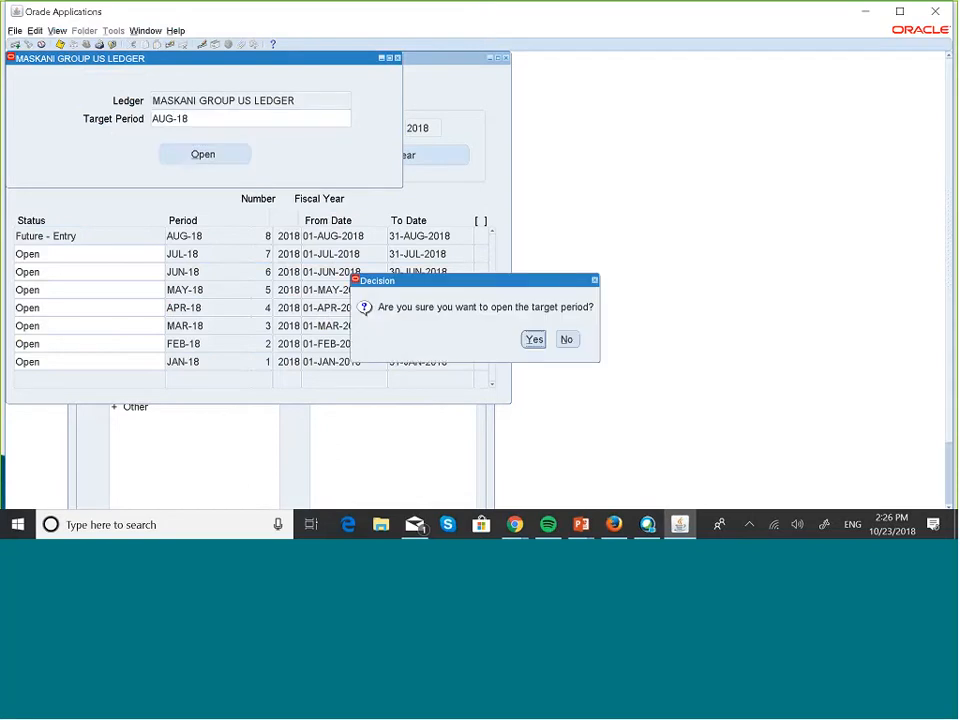
left_click(533, 339)
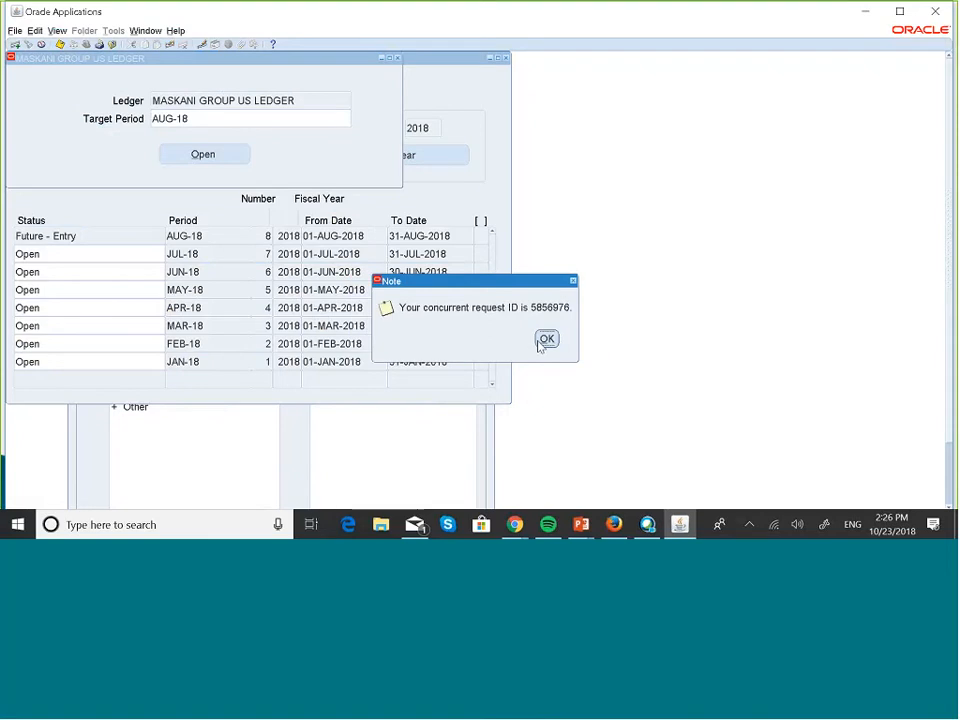
left_click(545, 339)
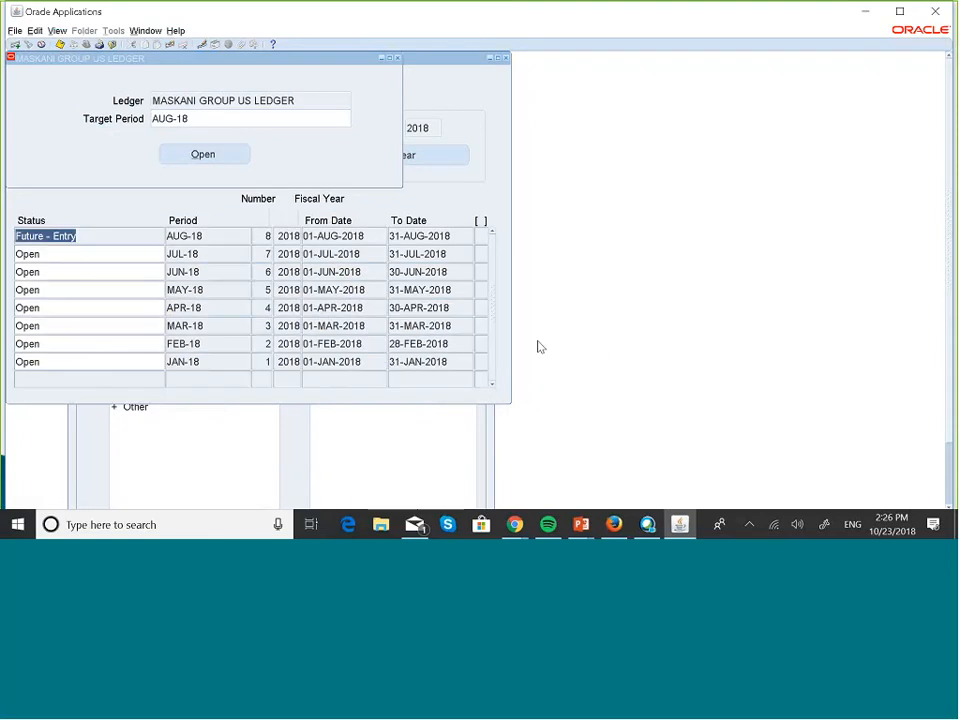
Step: Find the periods for ledger MASKANI GROUP JOURNALS LEVEL and open its first period JAN-18, confirming the decision and the request note
left_click(30, 44)
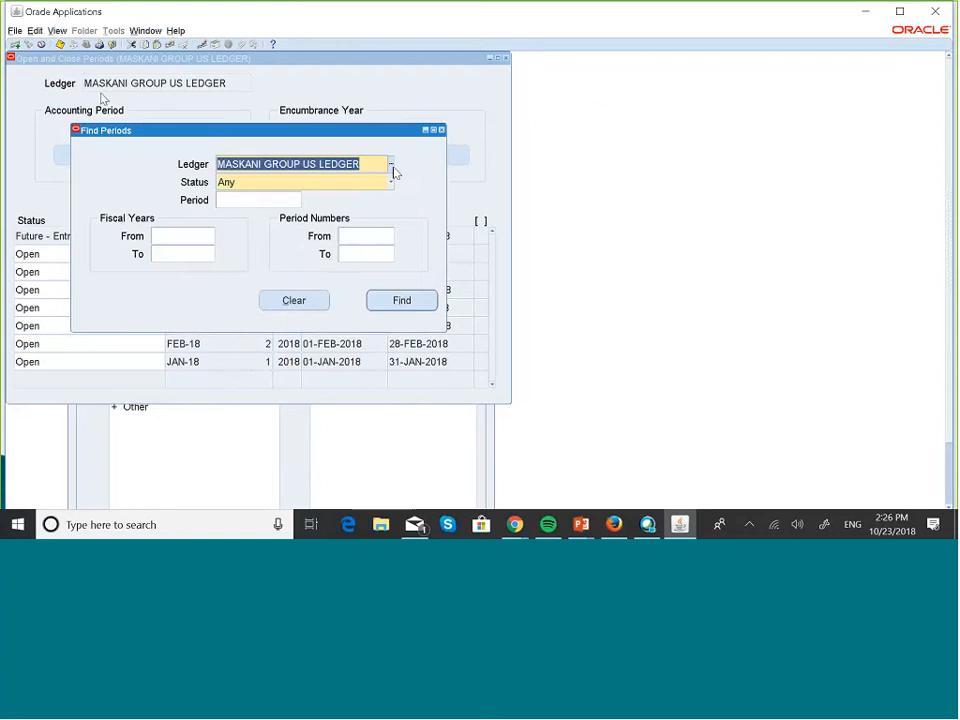
left_click(392, 166)
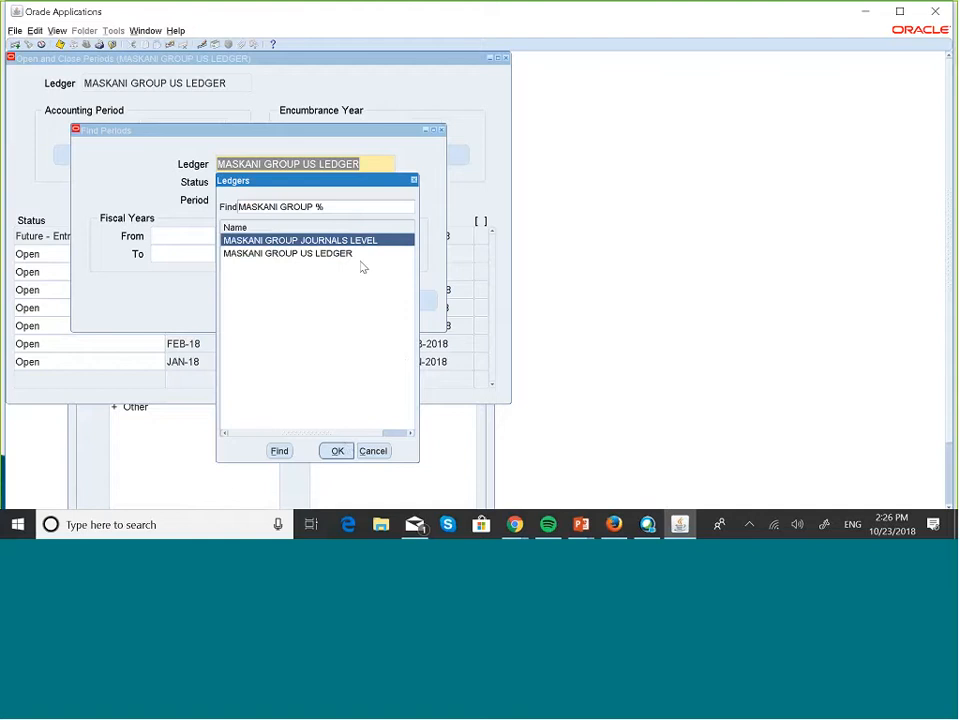
left_click(339, 452)
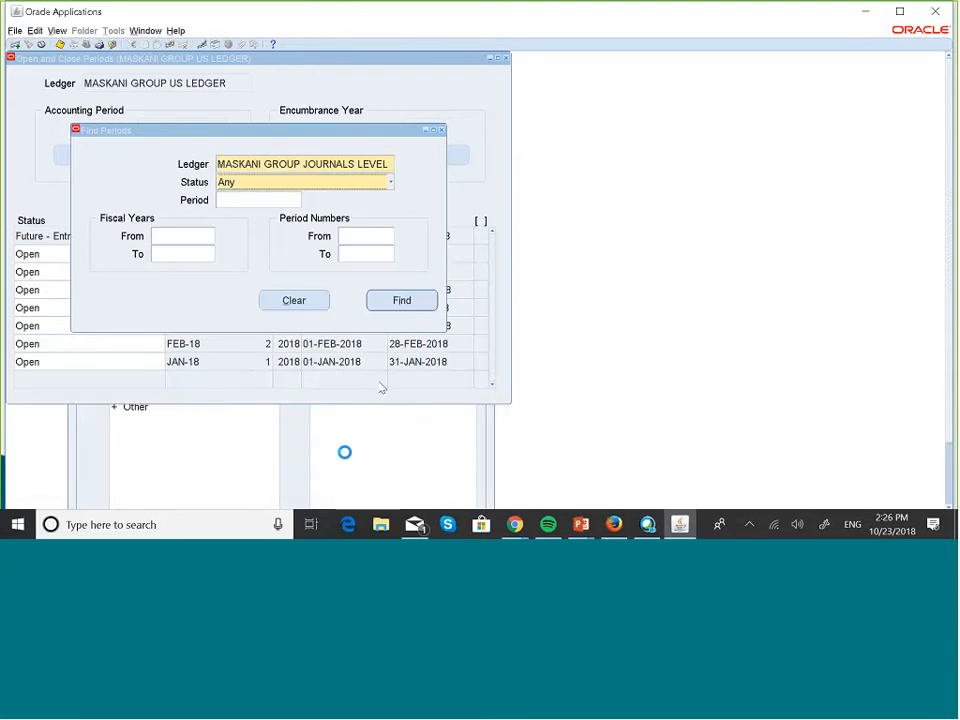
left_click(398, 299)
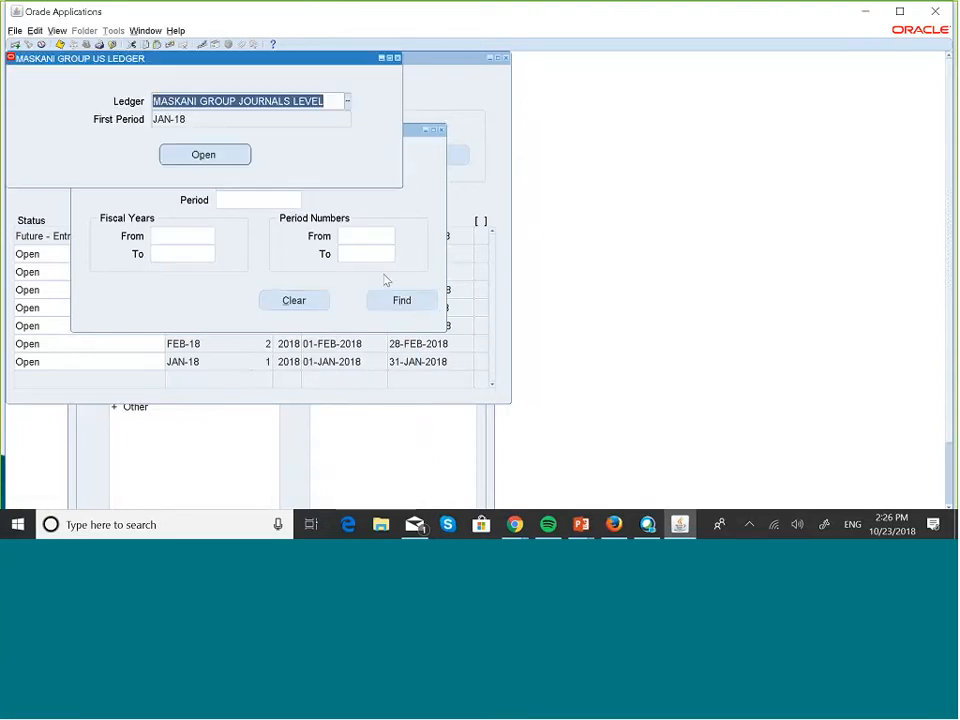
left_click(222, 158)
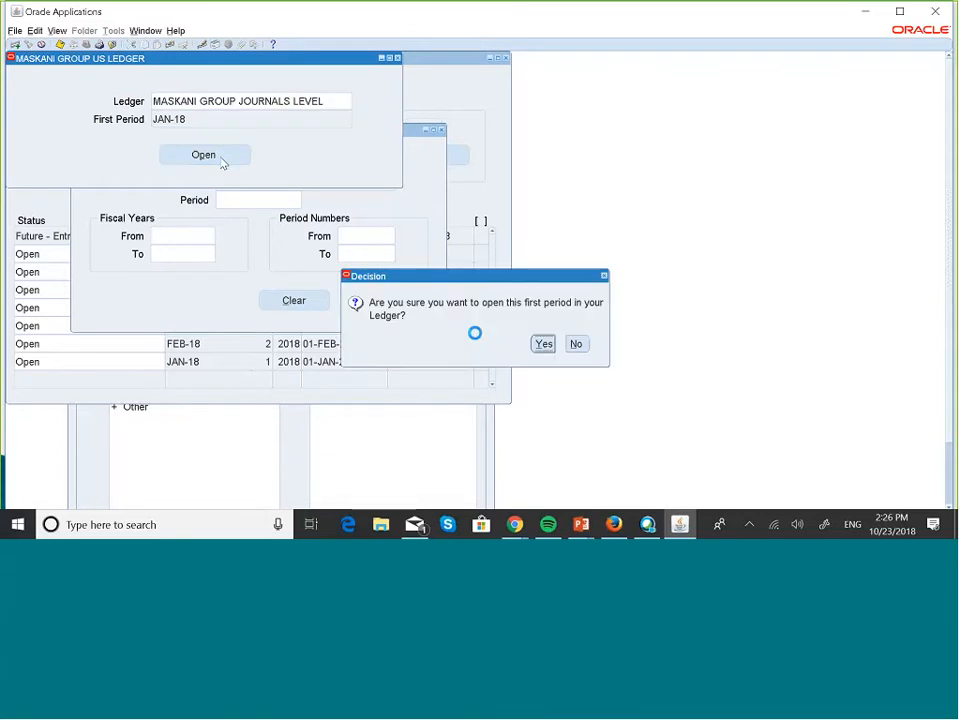
left_click(544, 345)
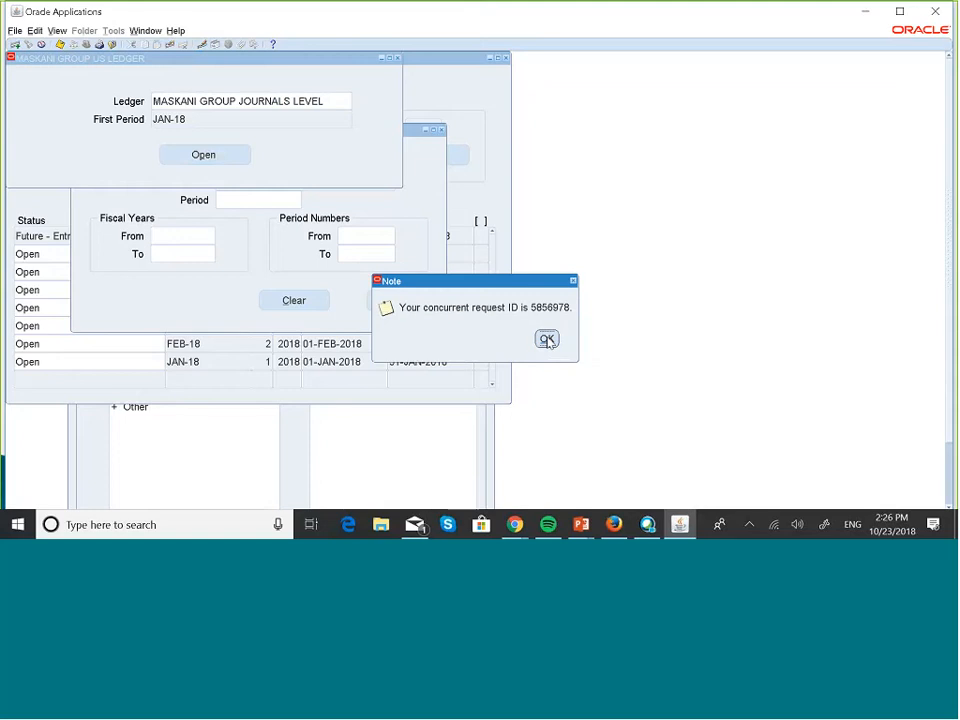
left_click(547, 340)
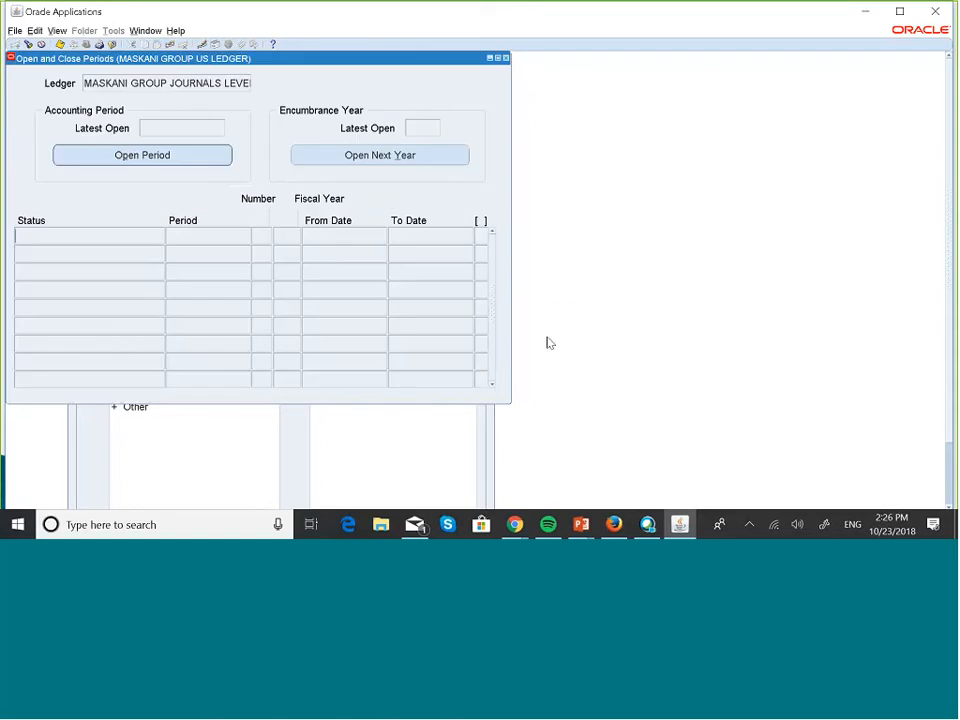
Step: Open target period AUG-18 for MASKANI GROUP JOURNALS LEVEL, confirming the decision and the request note
left_click(201, 163)
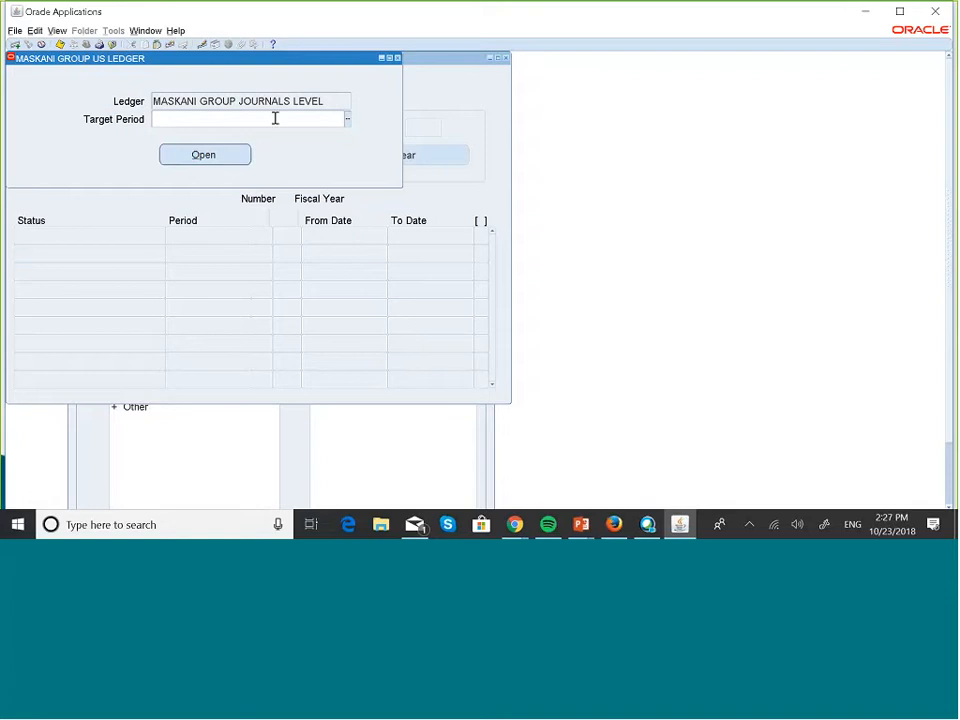
key("Caps_Lock")
type("AU")
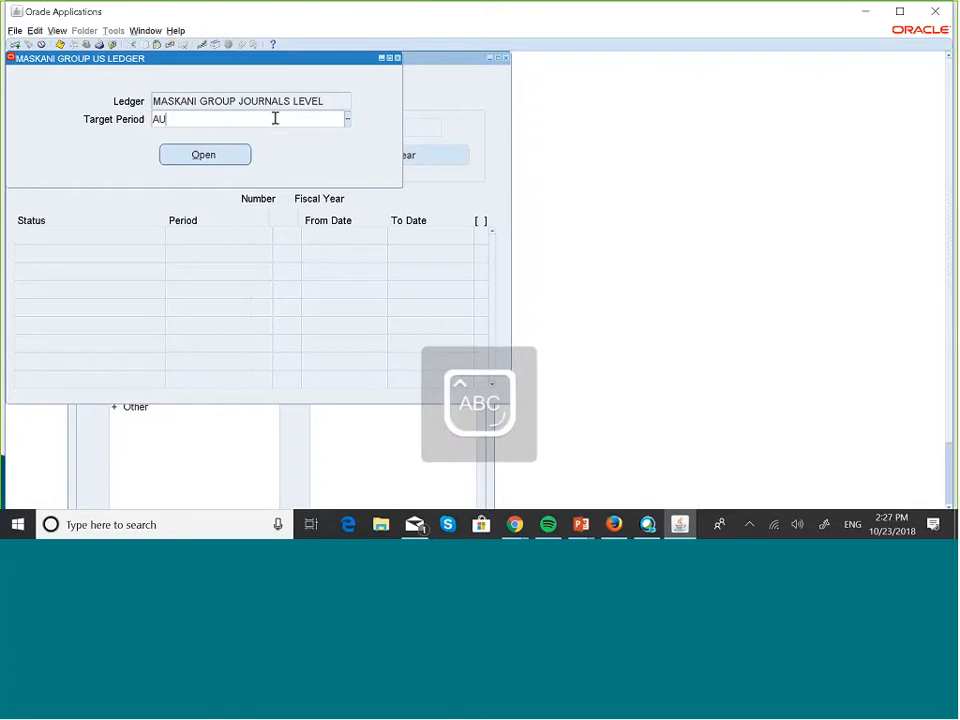
type("G")
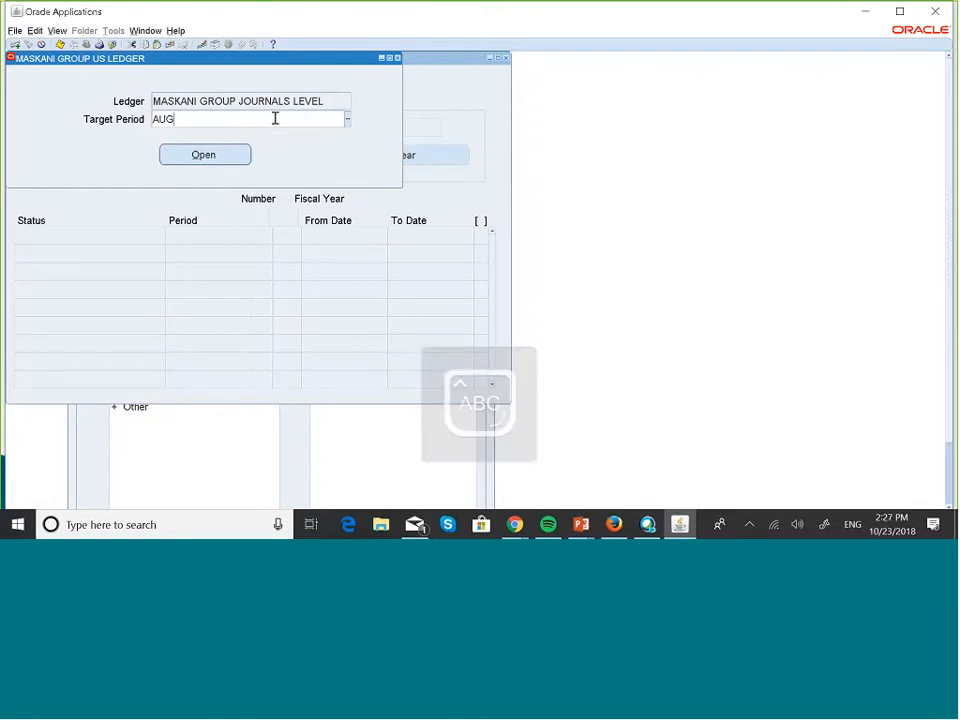
left_click(235, 154)
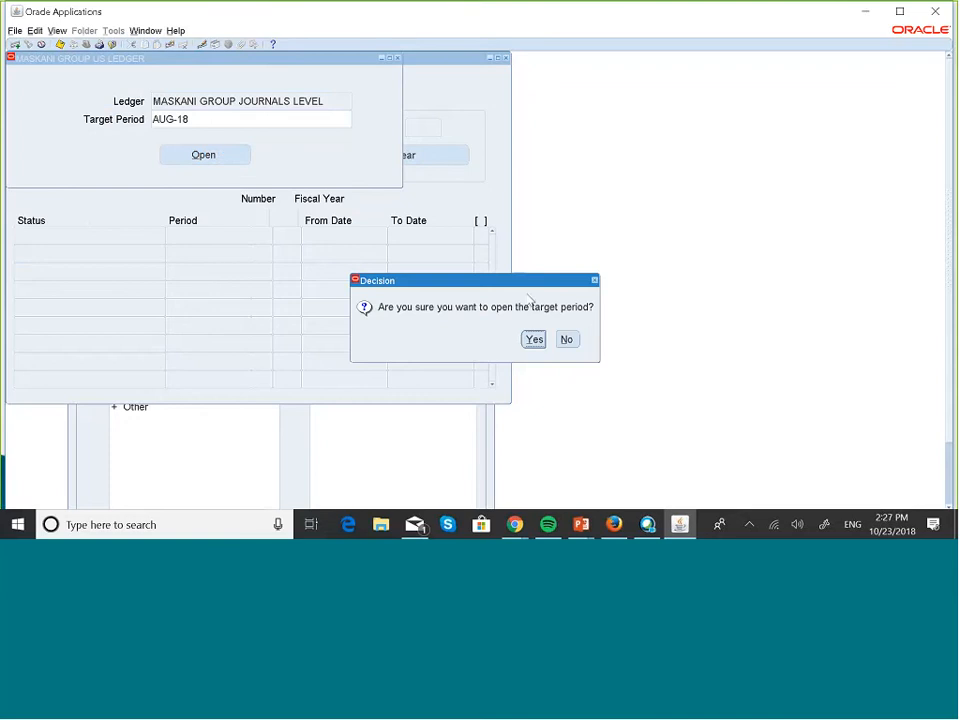
left_click(533, 340)
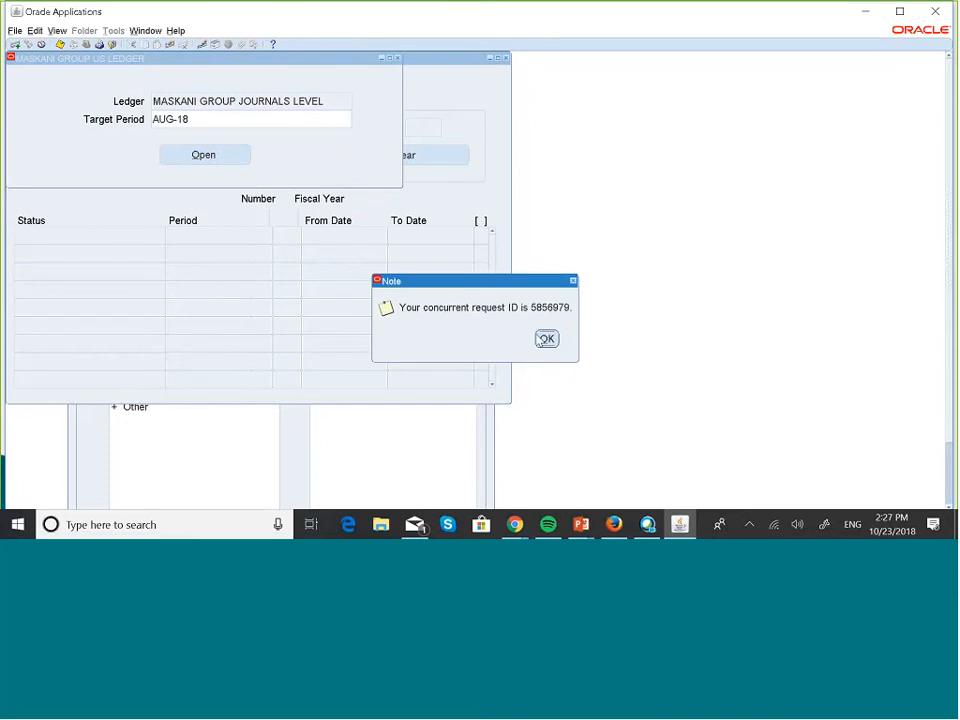
left_click(546, 339)
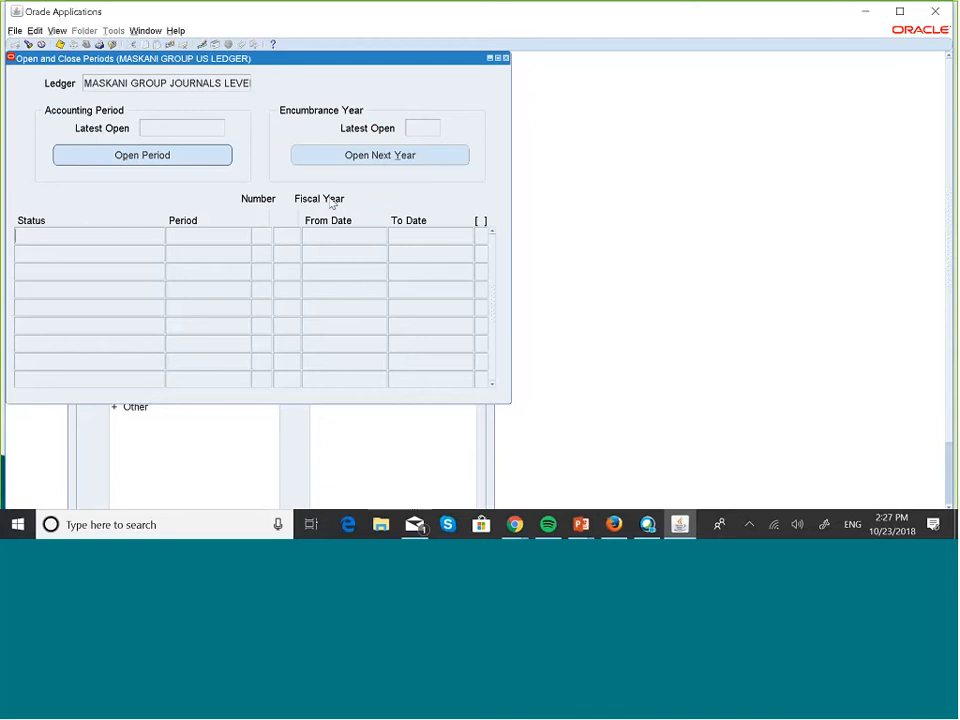
Step: Find all own concurrent requests, refresh the status of the Open Period requests, and close the Requests window
key("alt+v")
key("Escape")
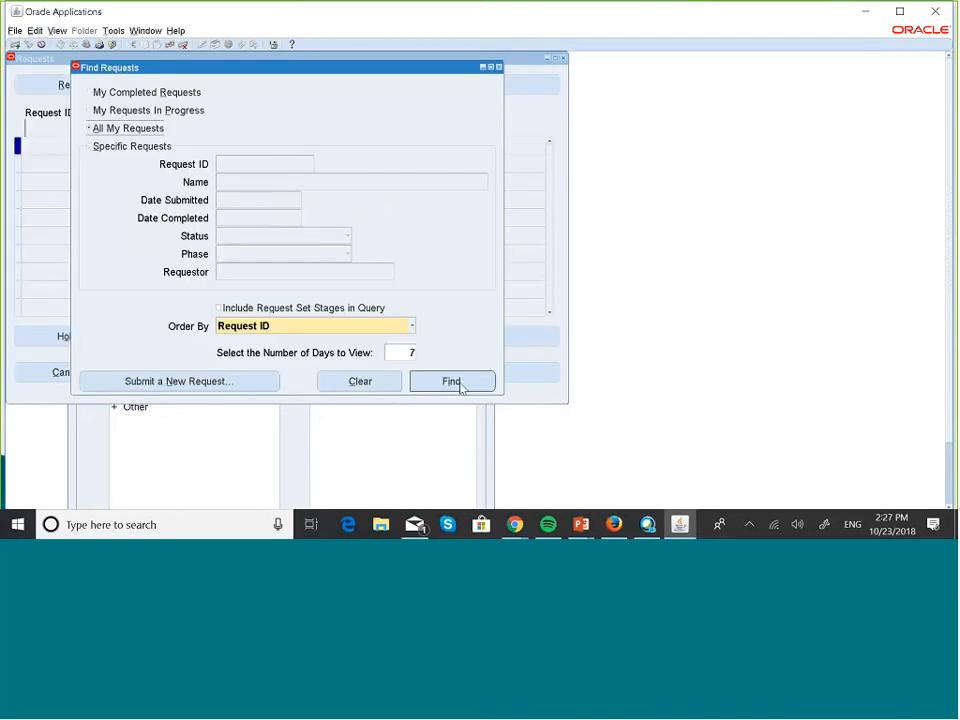
left_click(453, 382)
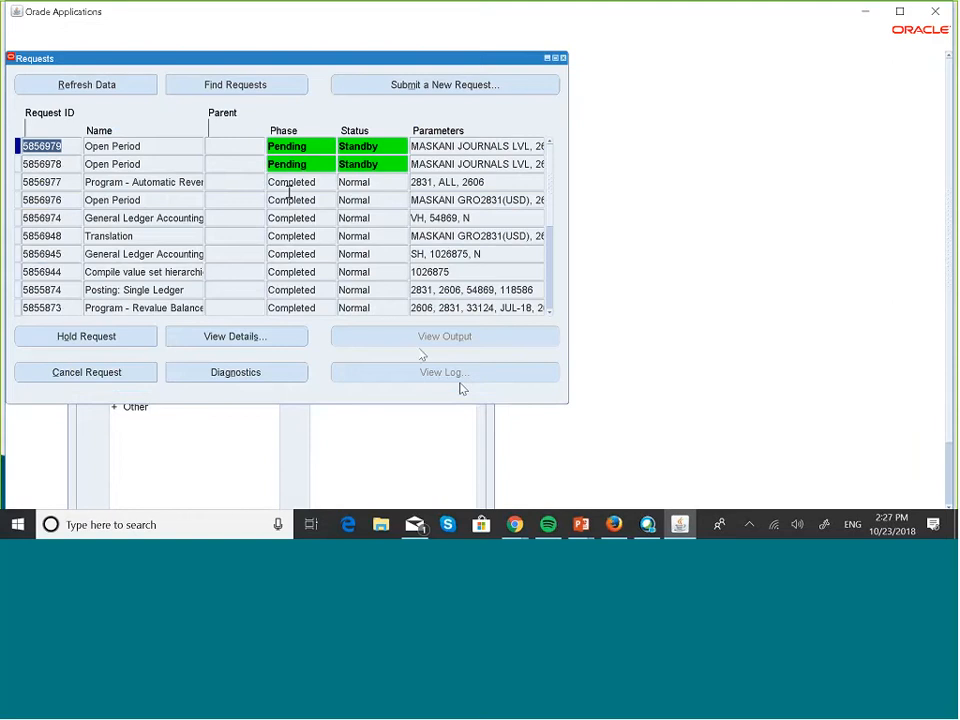
left_click(118, 88)
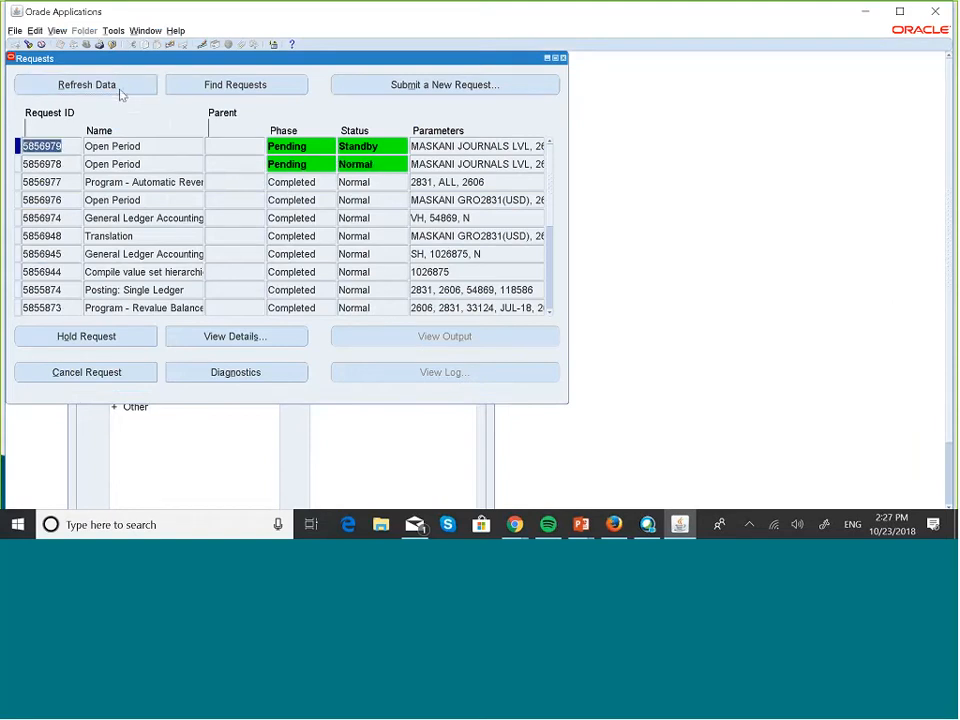
left_click(120, 90)
left_click(563, 59)
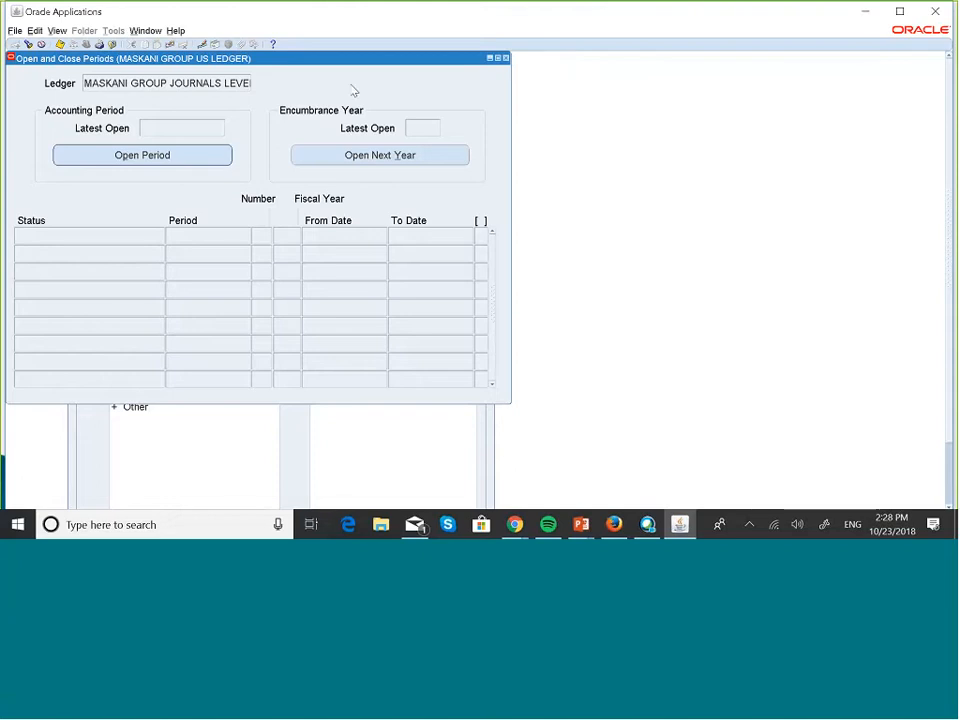
Step: Dismiss the target period window without choosing a period, and close the Open and Close Periods form
left_click(206, 158)
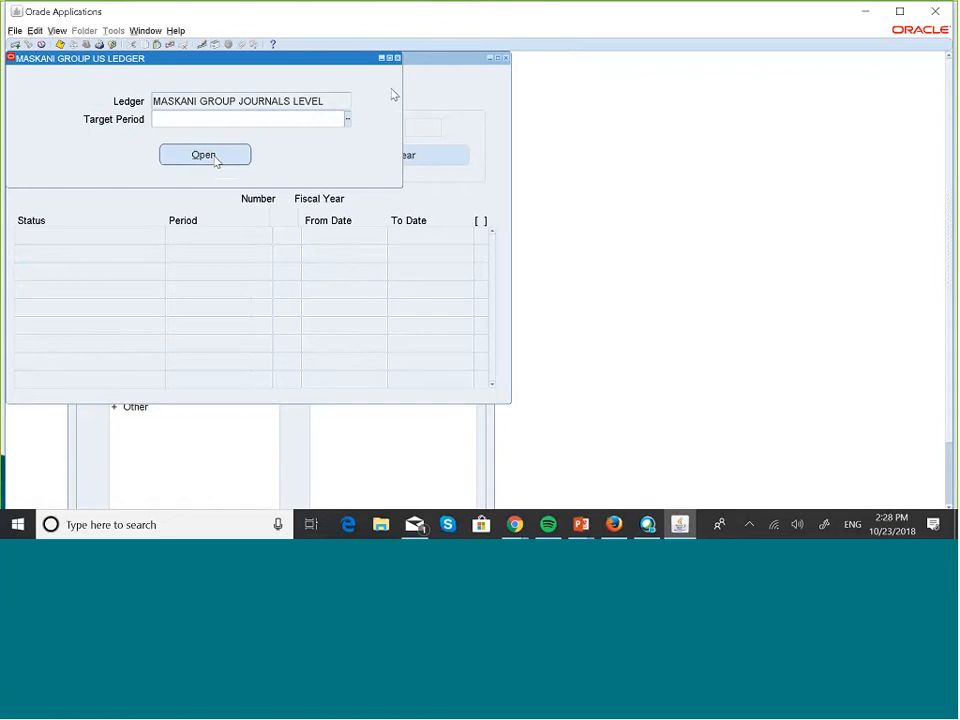
left_click(396, 58)
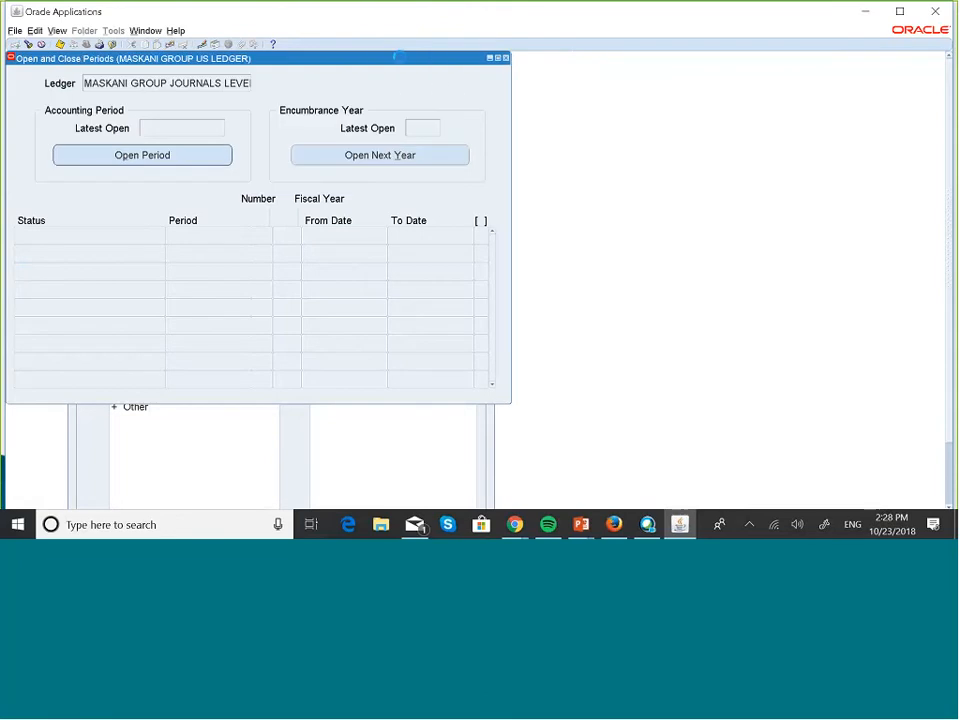
left_click(506, 58)
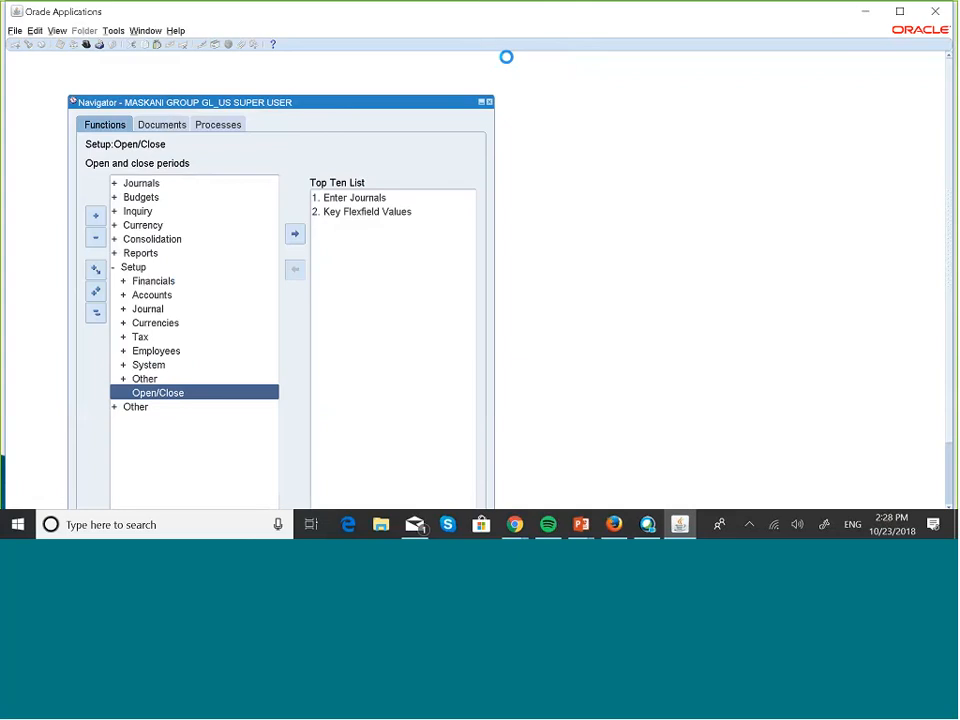
Step: Collapse the navigator's function list and open the Daily Rates form from the currency rates setup
left_click(96, 315)
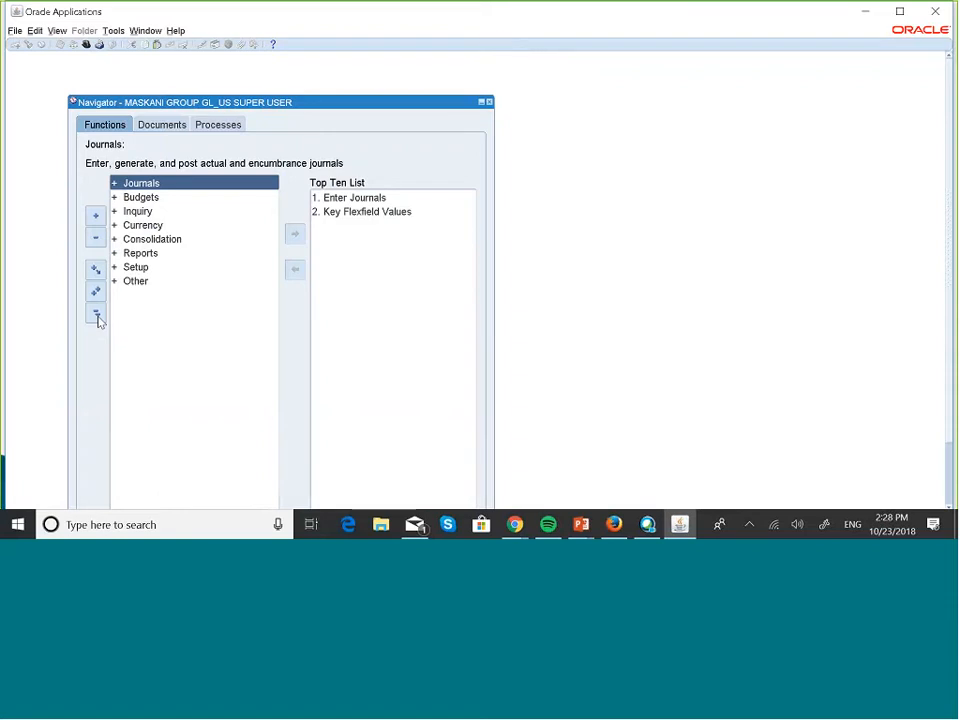
left_click(137, 267)
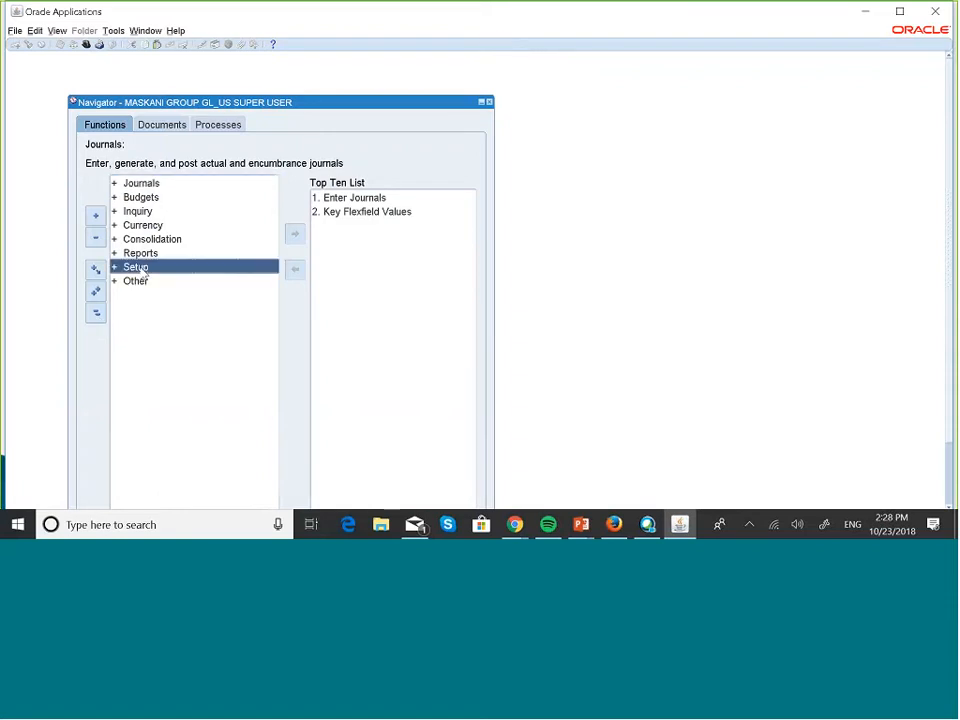
double_click(137, 267)
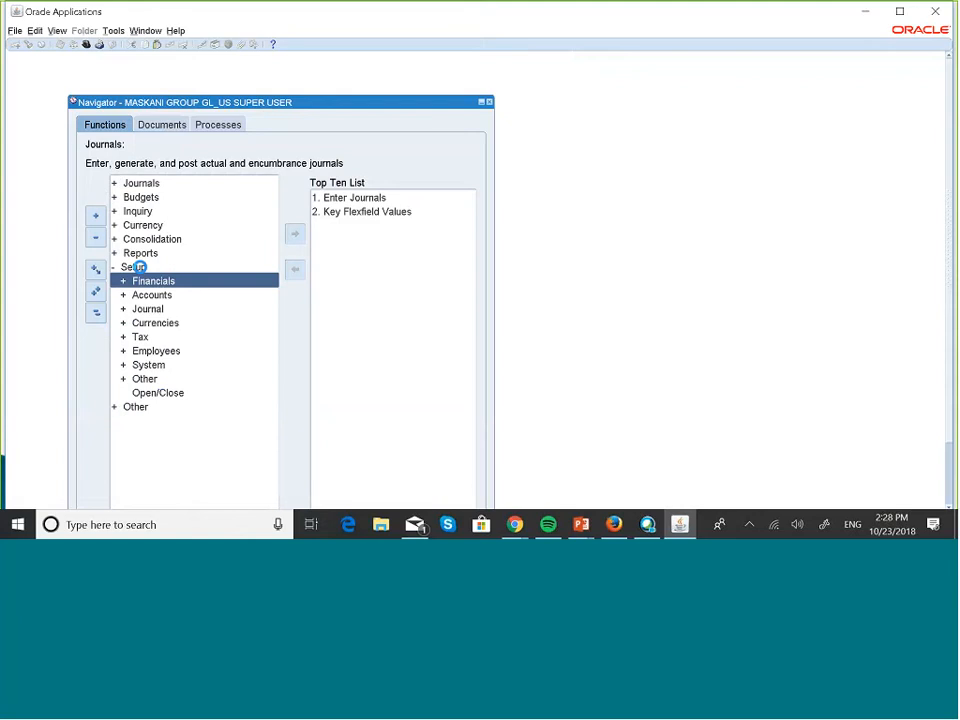
key("Down")
key("Down")
key("Down")
key("Right")
key("Down")
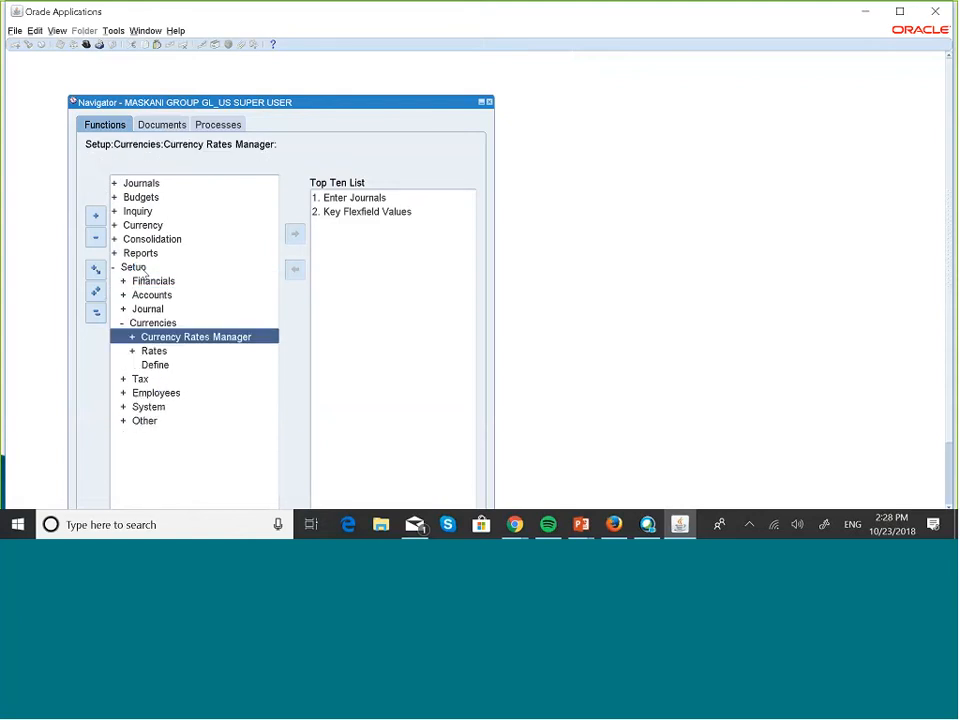
key("Down")
key("Right")
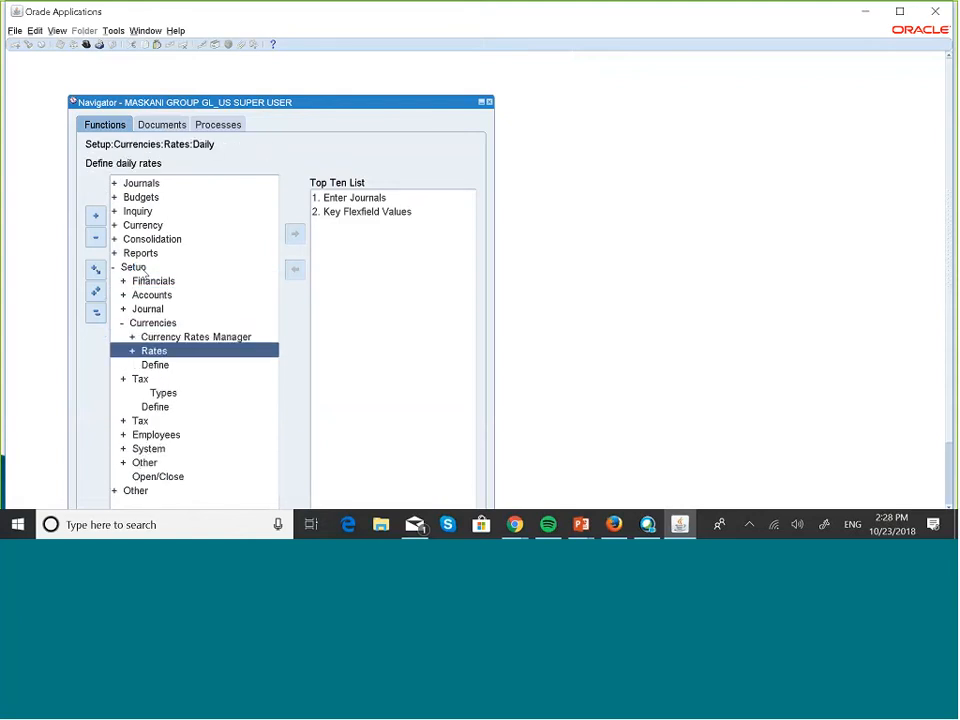
key("Down")
key("Return")
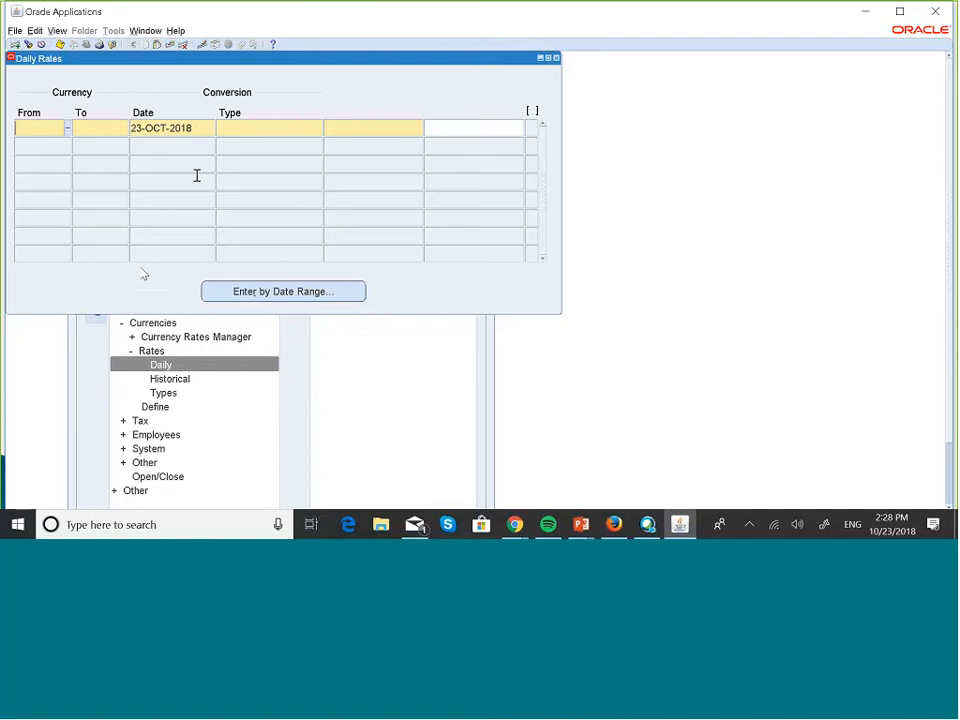
Step: Start a rate entry by date range from USD to KES, dated 01-AUG-2018 to 15-AUG-2018
left_click(350, 291)
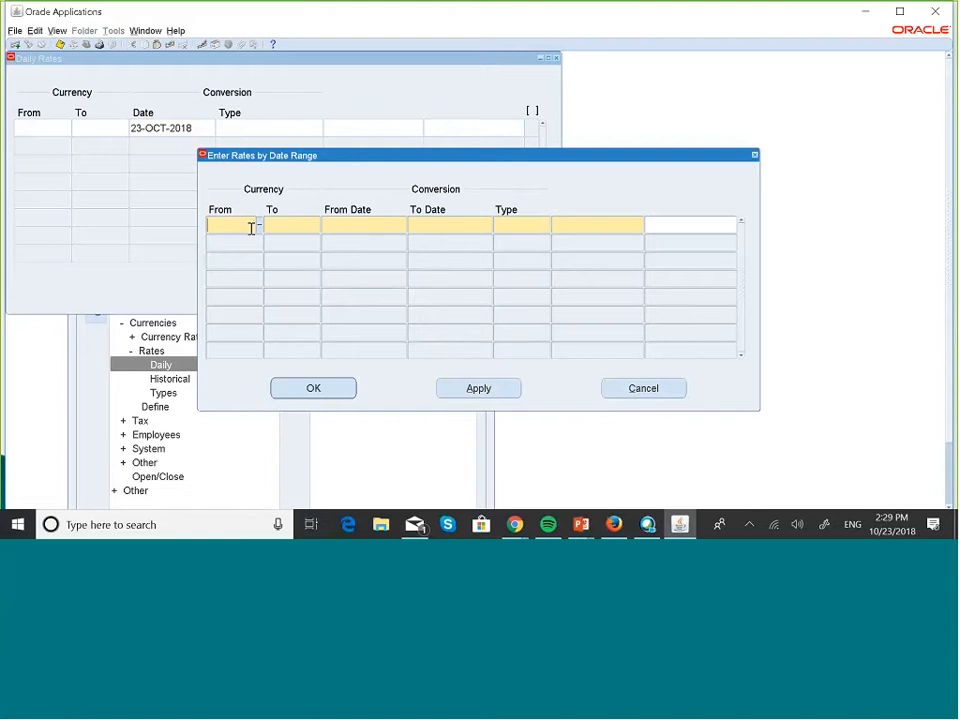
type("USD")
left_click(298, 226)
type("KES")
left_click(350, 227)
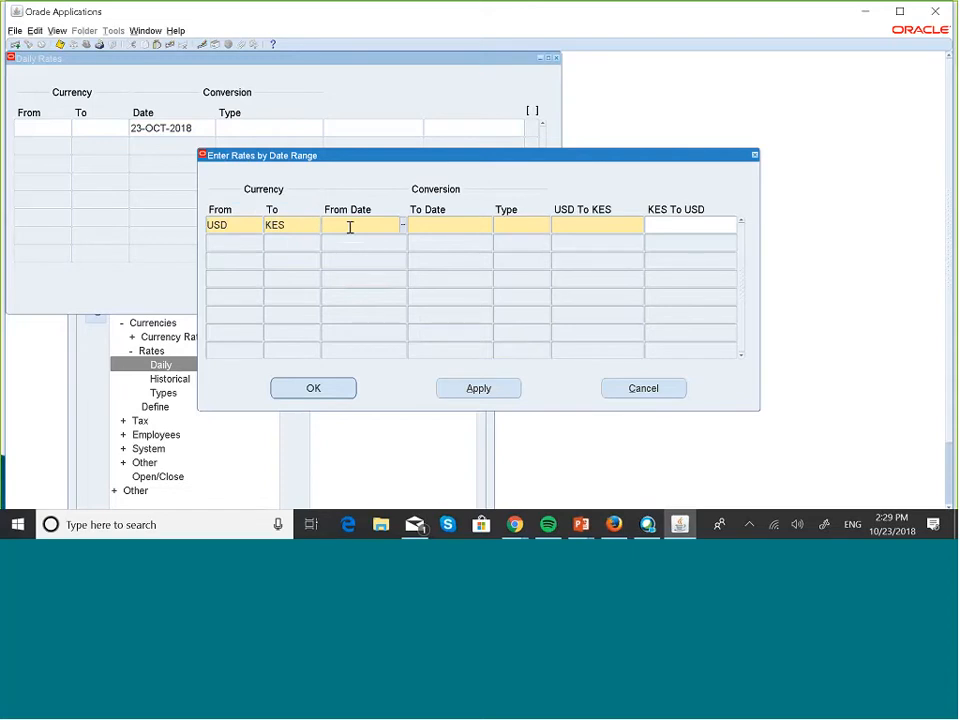
type("01-AUG-")
type("2018")
left_click(432, 225)
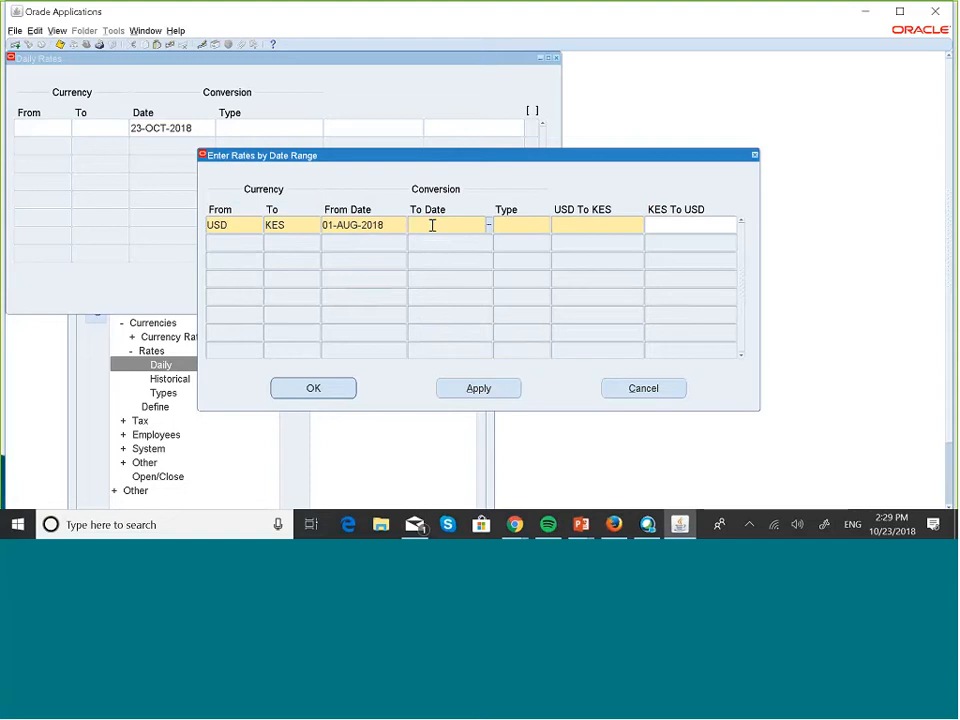
type("15-AUG-2018")
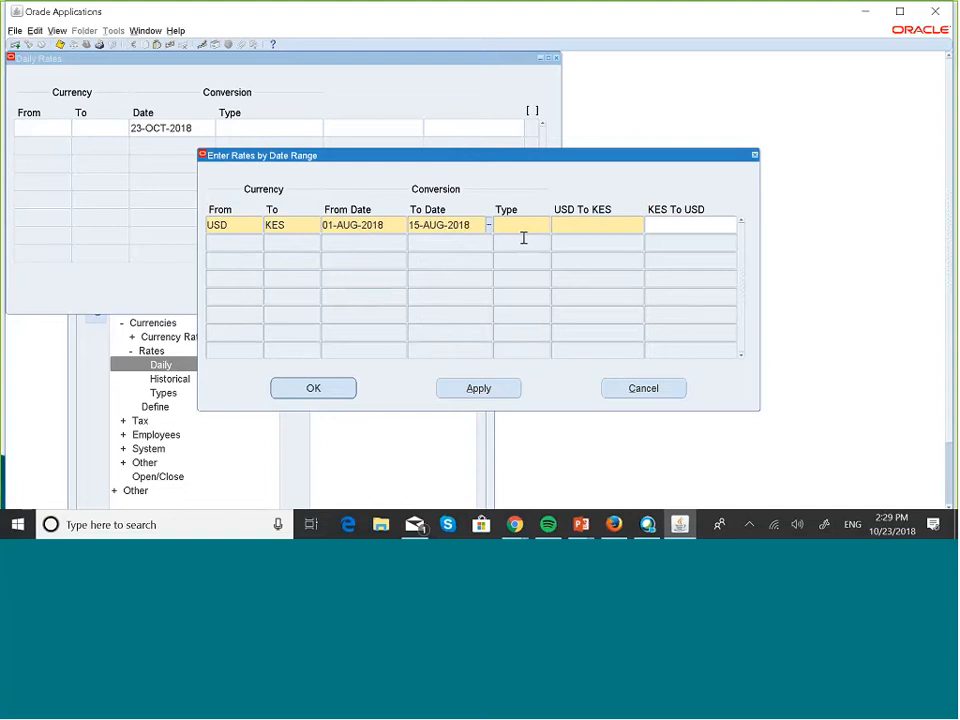
Step: Assign conversion type Maskani Corporate and a USD to KES rate of 102, then apply and accept the date-range rate
left_click(521, 231)
type("MASK")
key("Tab")
left_click(621, 297)
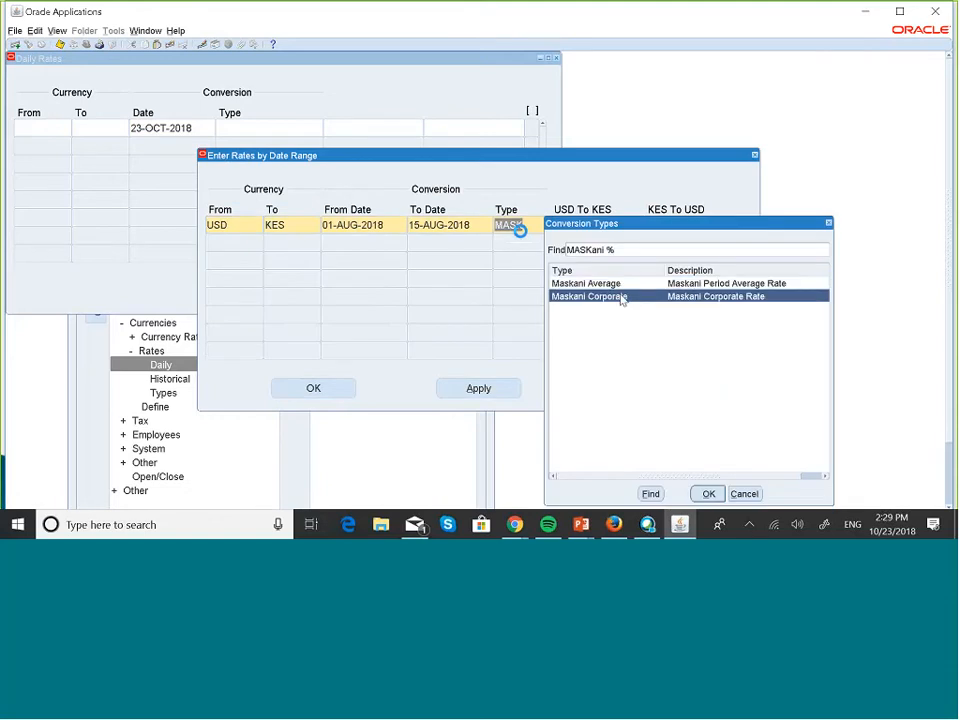
left_click(708, 494)
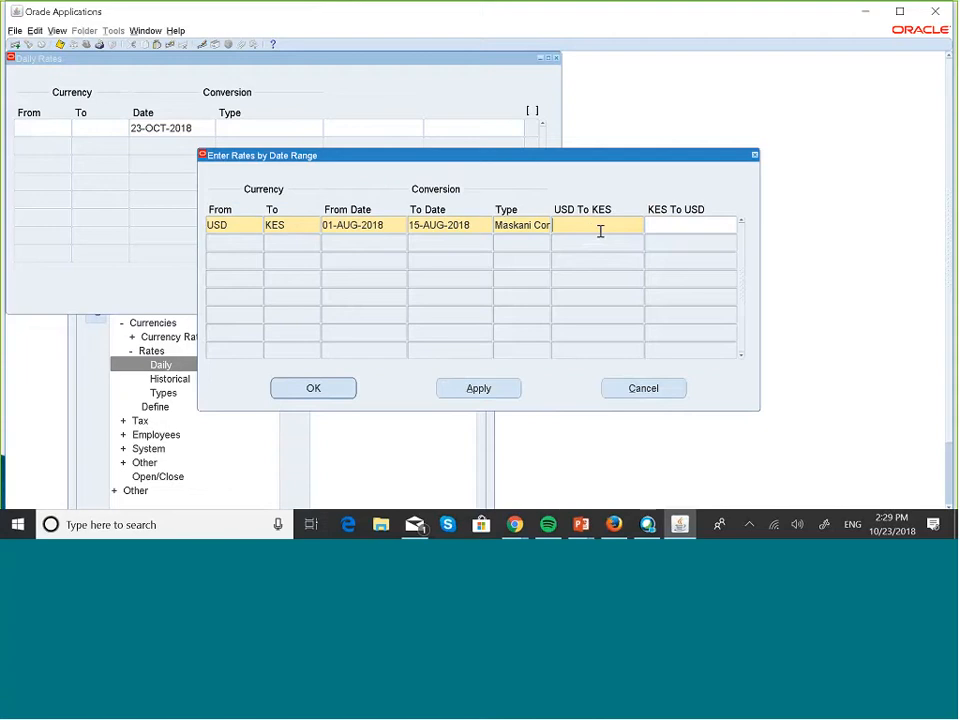
type("102")
key("Tab")
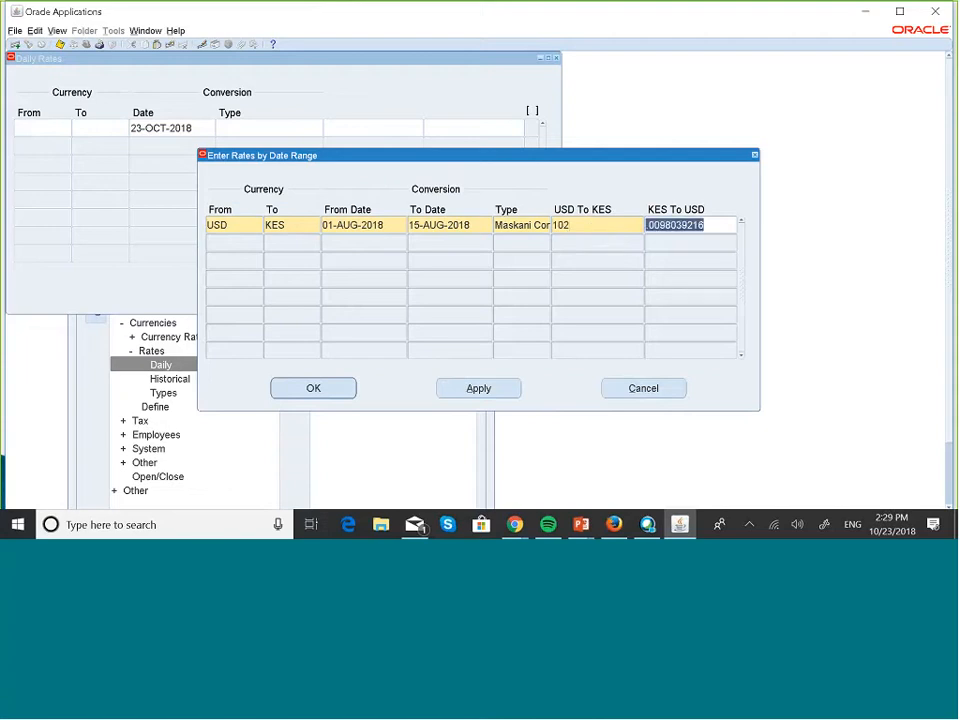
left_click(507, 392)
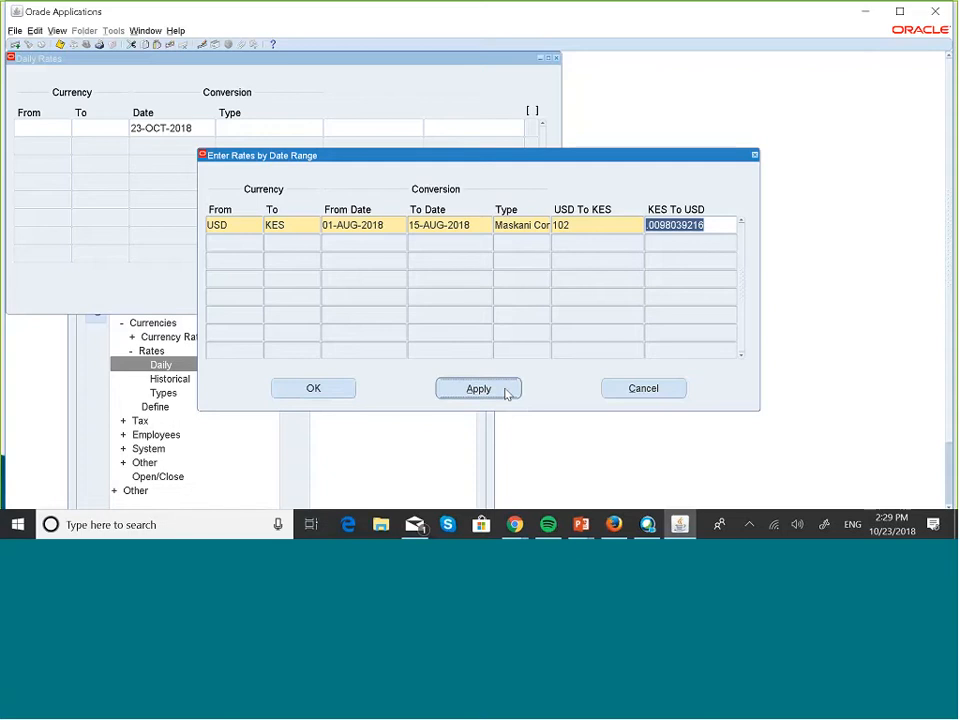
left_click(324, 396)
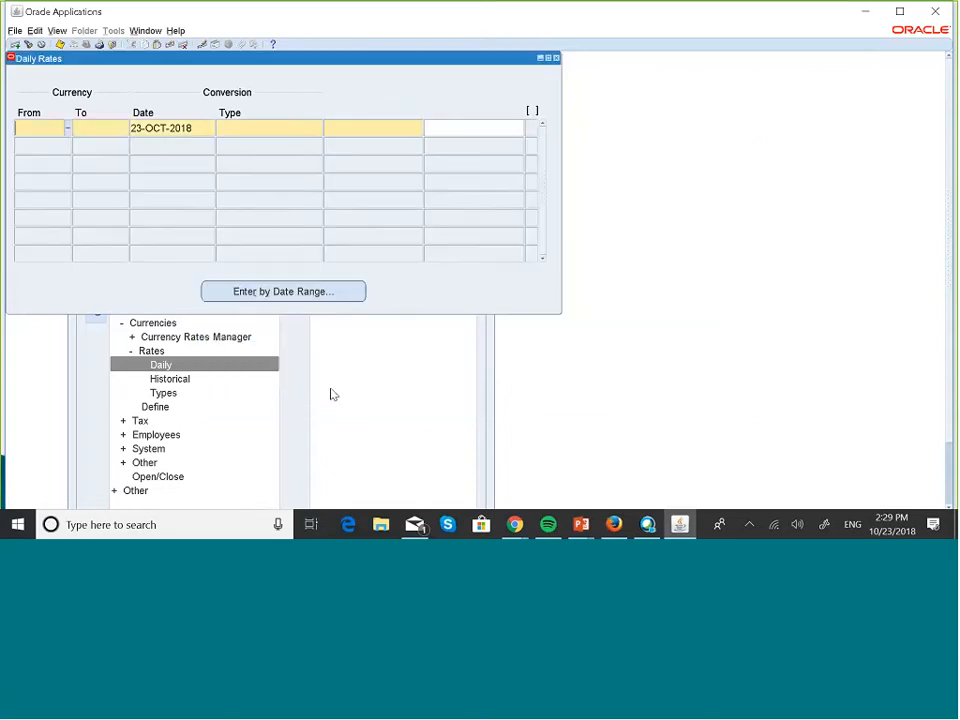
Step: Try to query the daily rates by conversion type MASK%
left_click(280, 126)
key("F11")
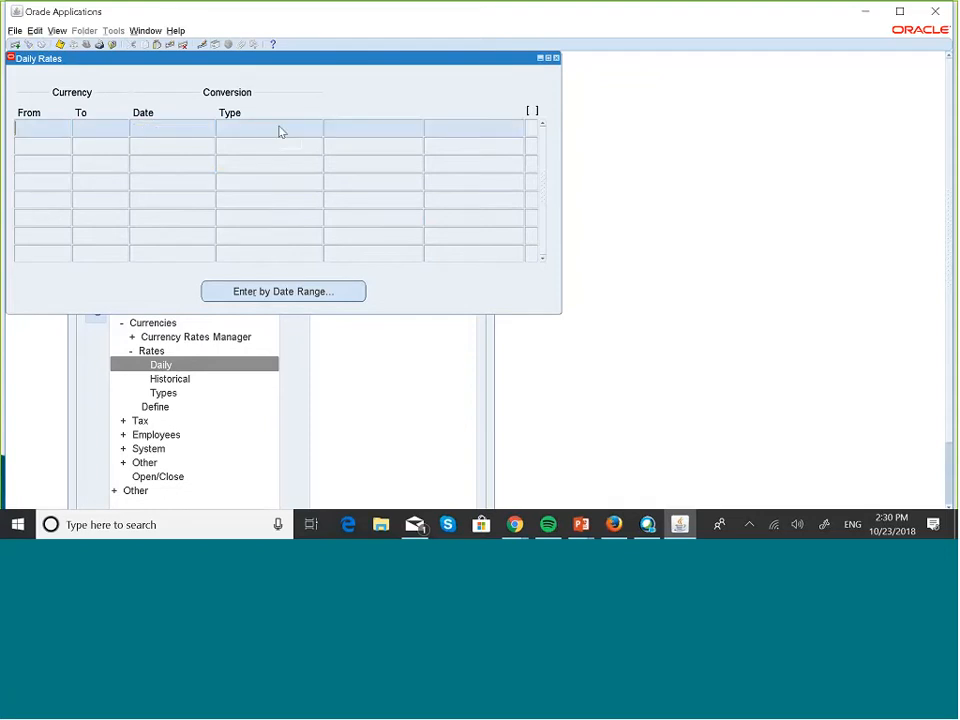
left_click(266, 129)
type("MASK%")
left_click(275, 128)
key("ctrl+F11")
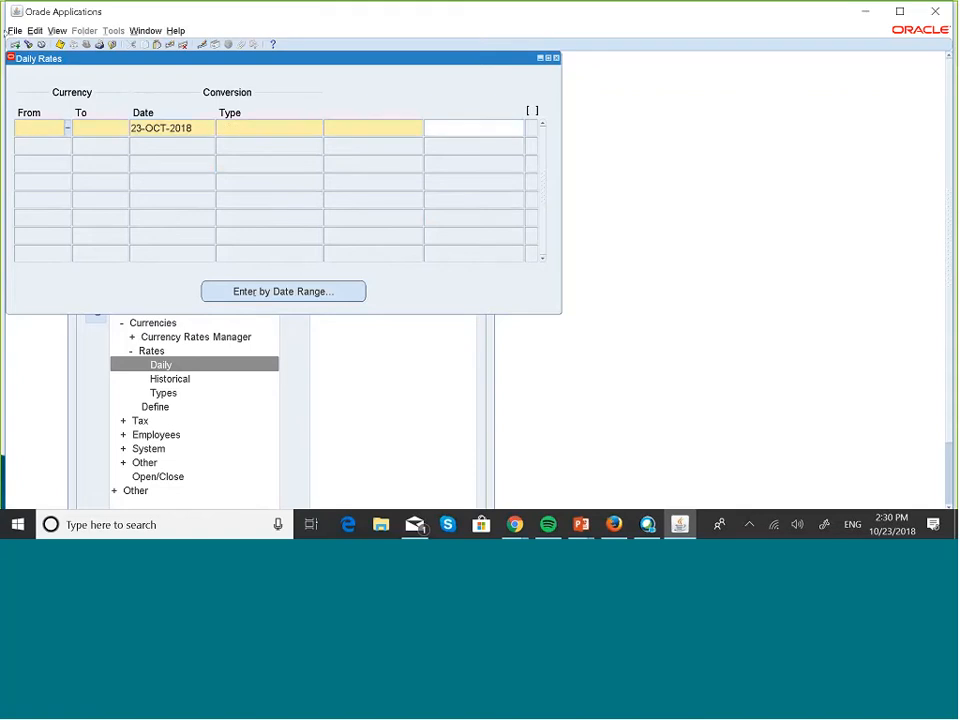
Step: Find the daily rates with conversion type Maskani Corporate, review them, and close the Daily Rates form
left_click(28, 46)
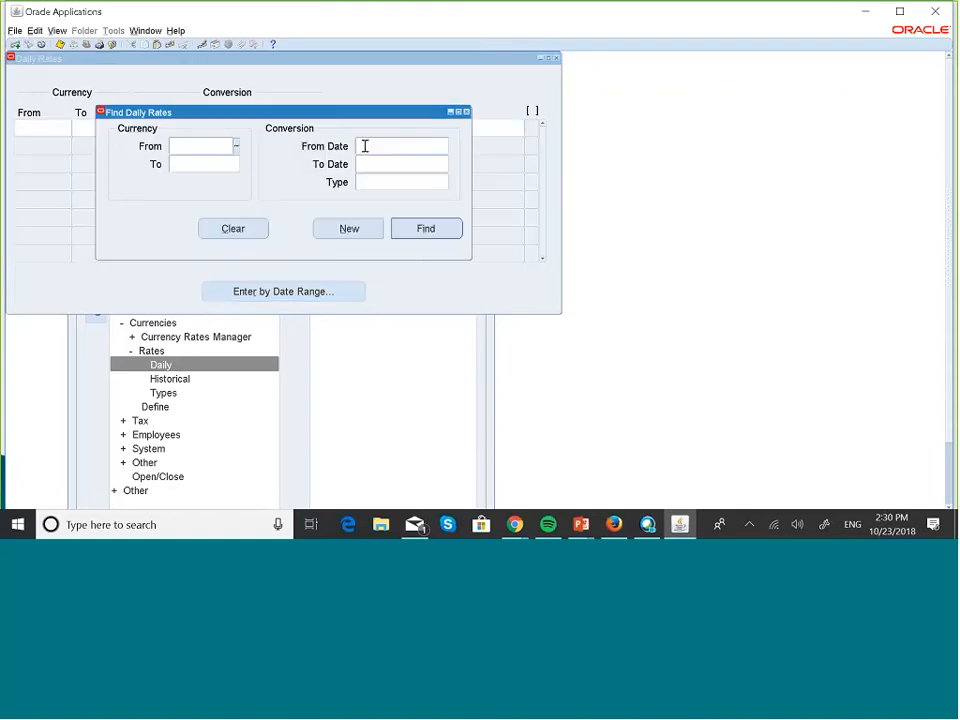
left_click(369, 181)
type("MASKA")
key("Tab")
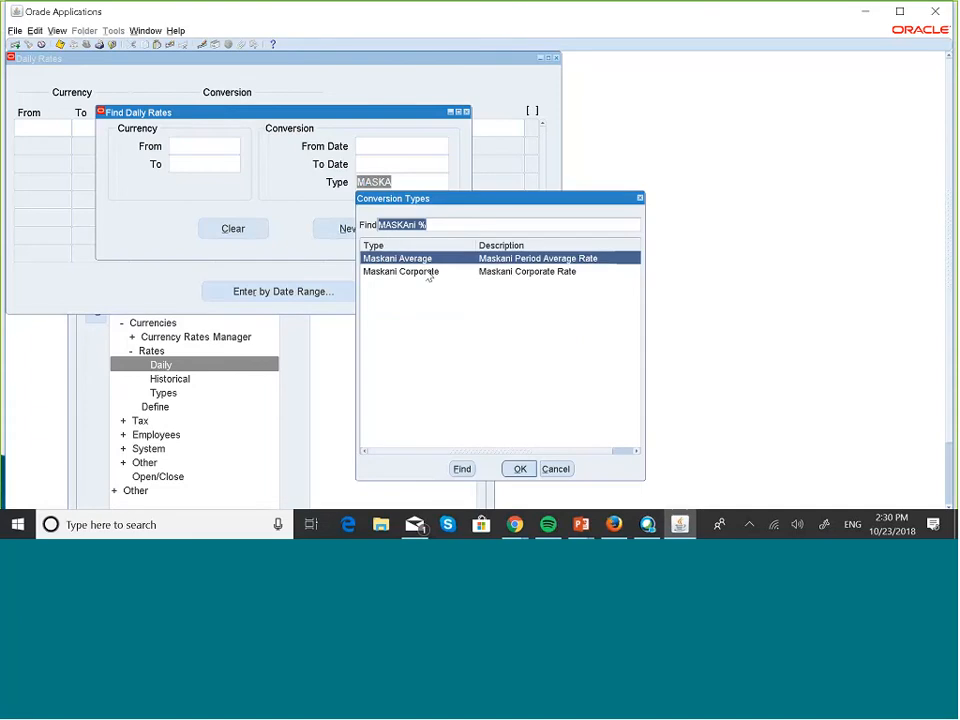
left_click(429, 272)
left_click(519, 469)
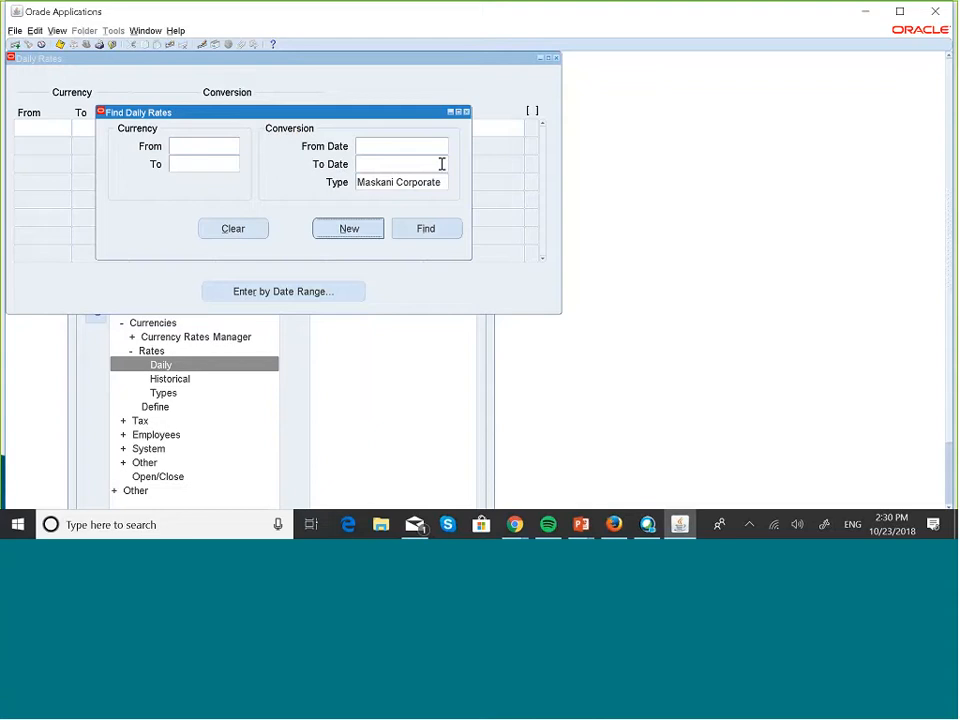
left_click(426, 228)
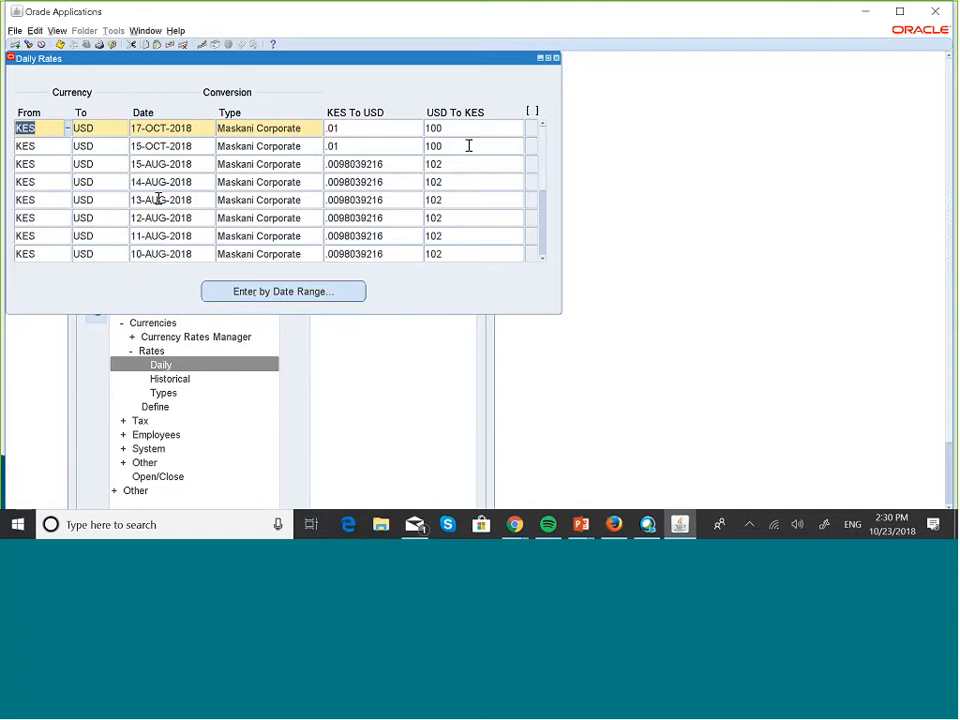
left_click(556, 58)
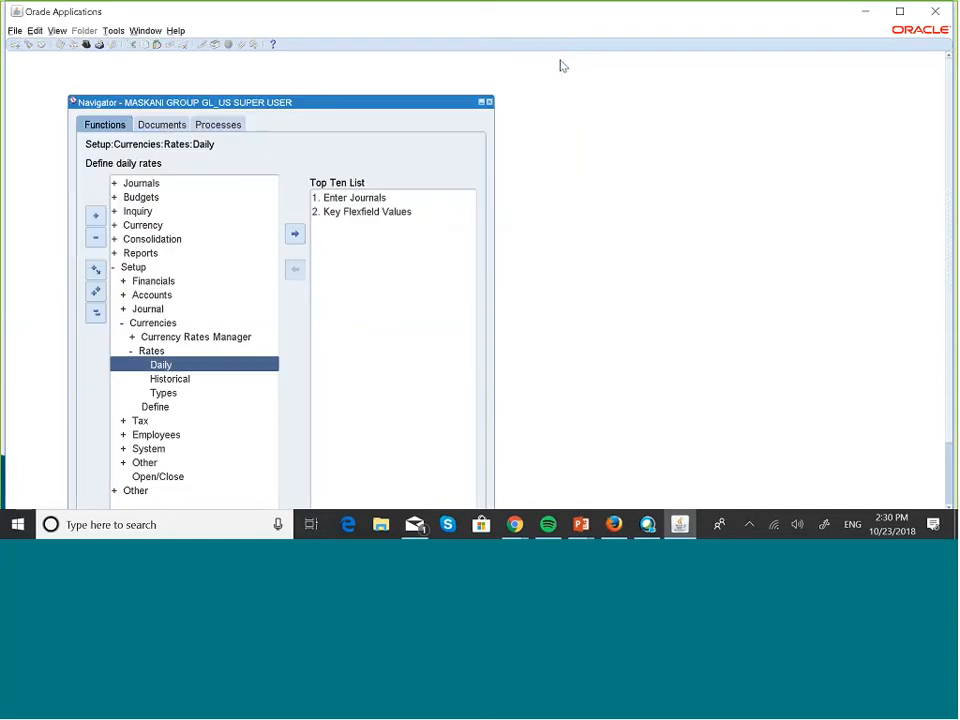
Step: Open Enter Journals and start a new journal in MASKANI GROUP US LEDGER
left_click(371, 199)
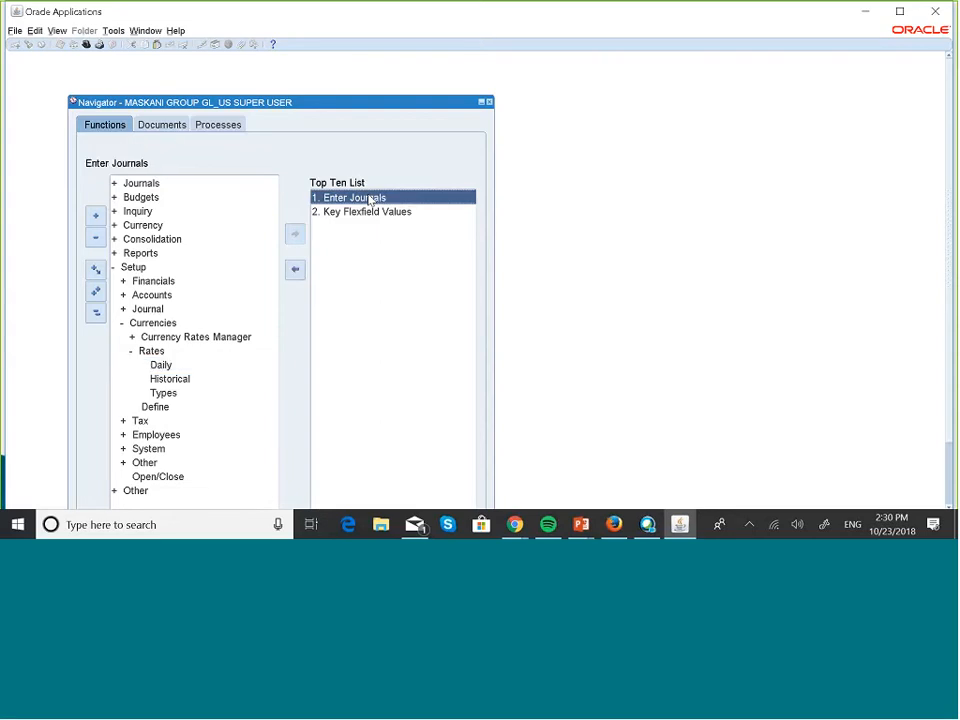
double_click(371, 199)
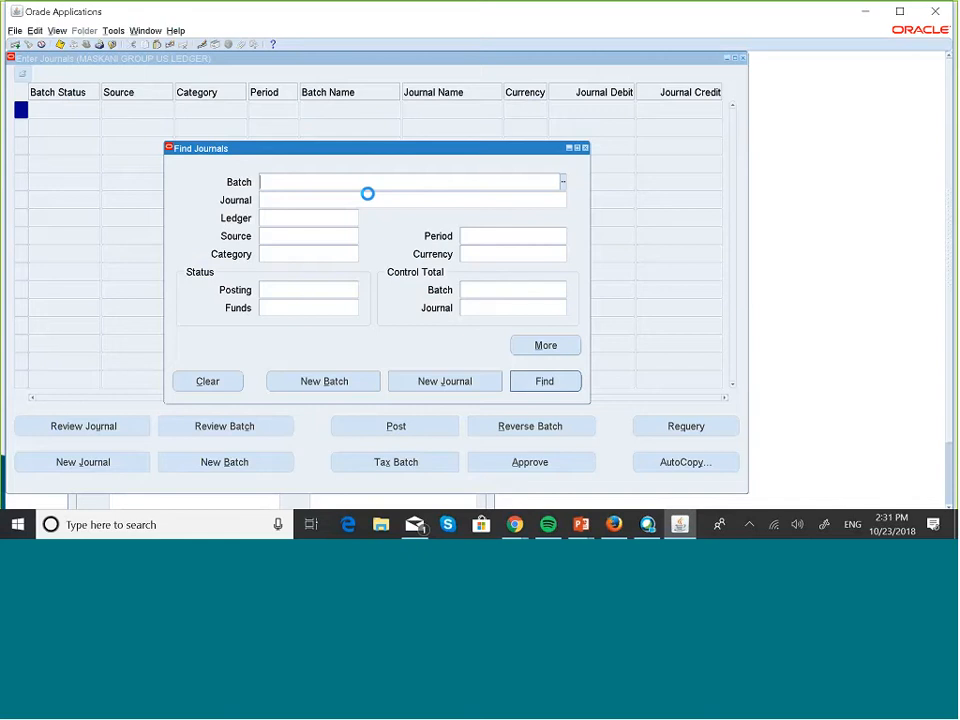
left_click(437, 383)
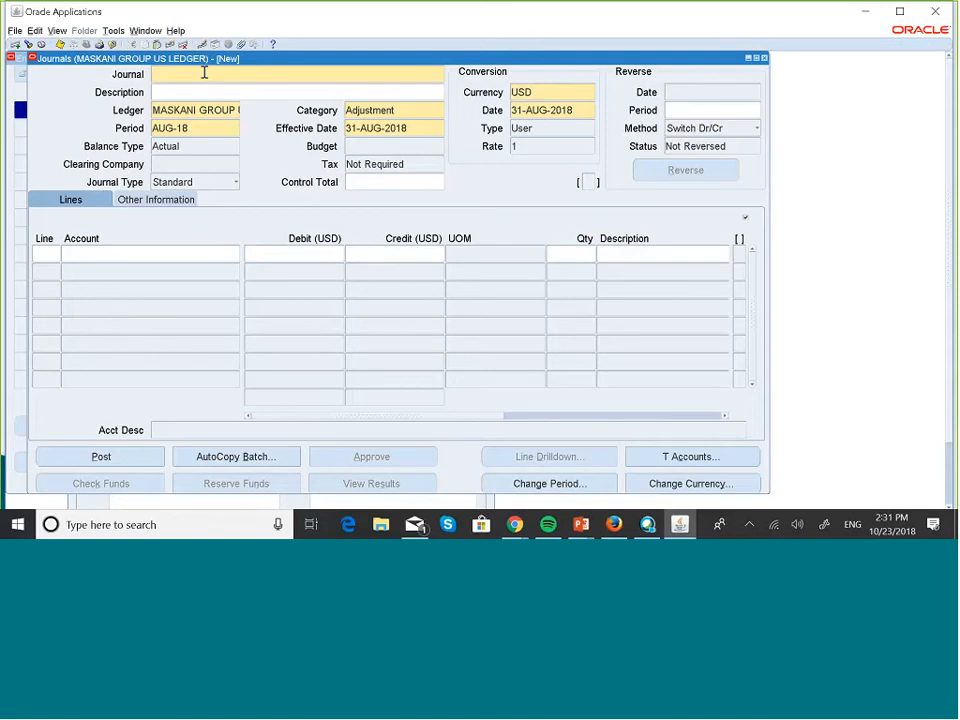
Step: Name the new journal Journals Level Test
key("Caps_Lock")
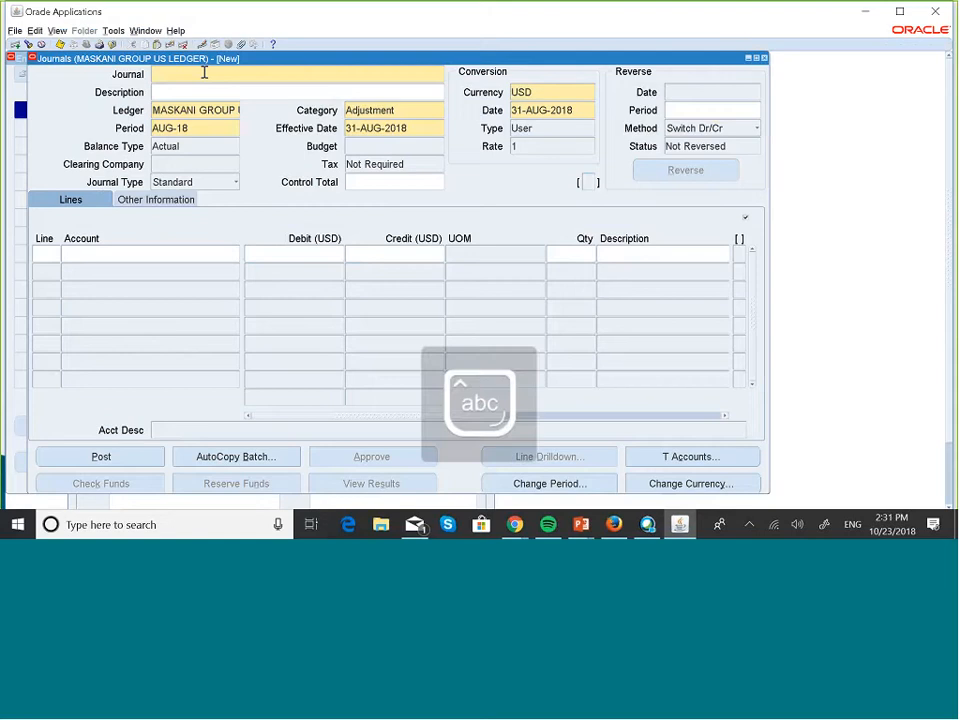
type("Journaks=")
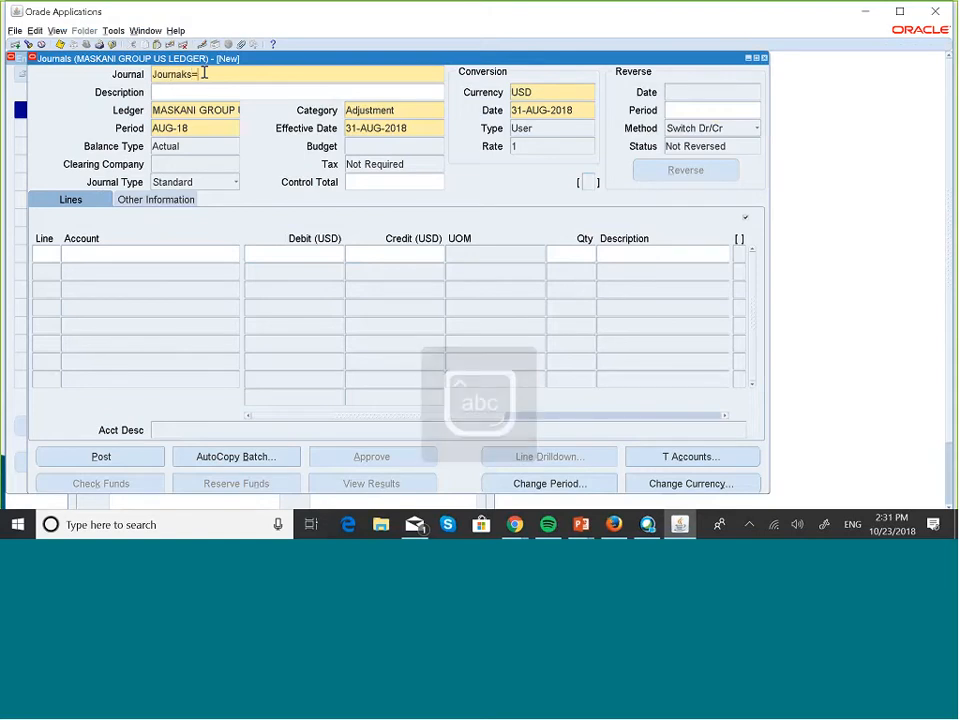
key("BackSpace")
key("BackSpace")
type("ls Level")
key("Caps_Lock")
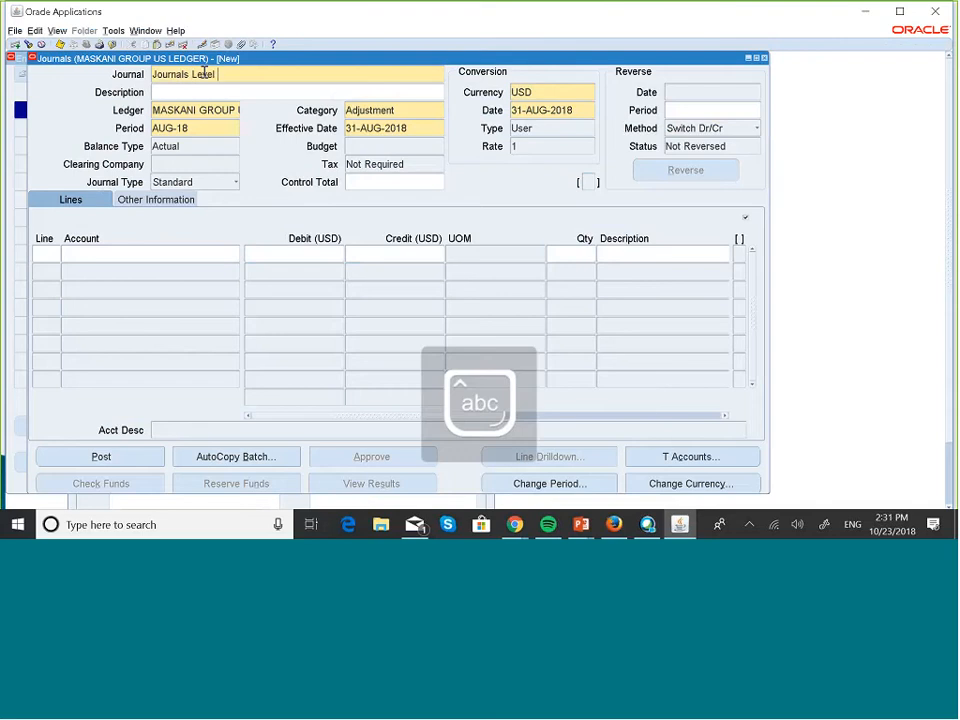
key("Caps_Lock")
type("Test")
key("Caps_Lock")
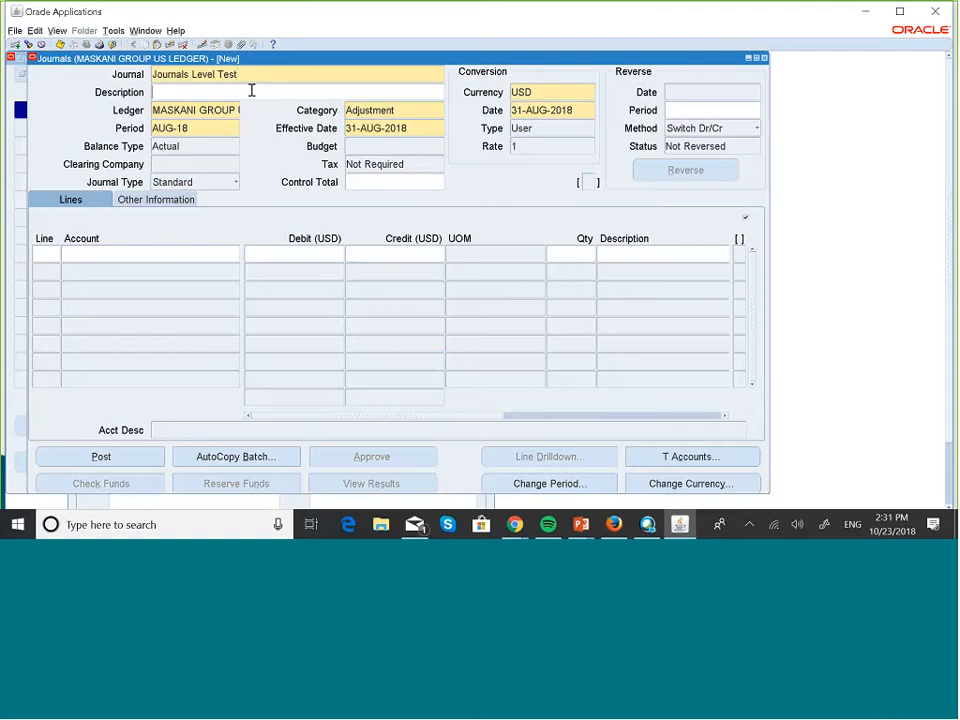
Step: Save the journal and copy its name, Journals Level Test, into the description
key("ctrl+s")
key("ctrl+c")
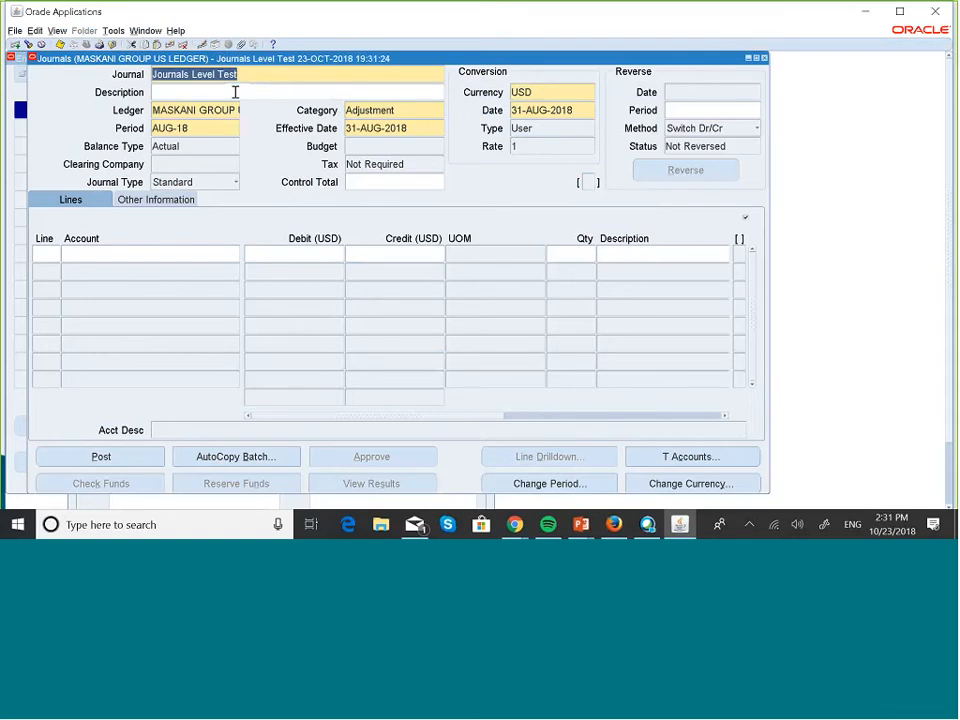
left_click(230, 95)
key("ctrl+v")
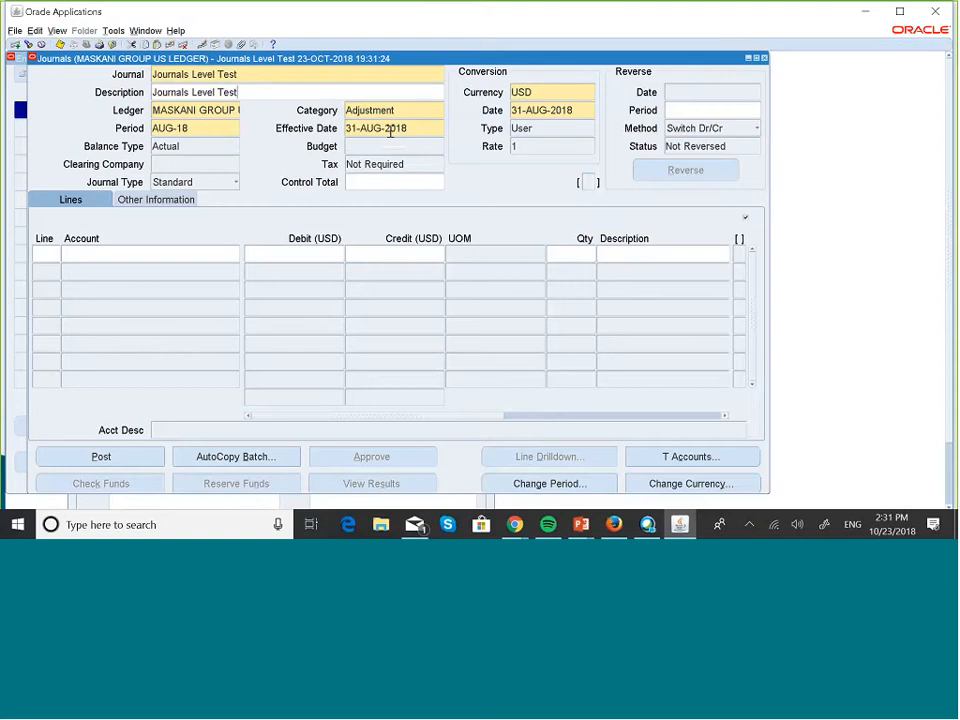
Step: Set the journal's effective date to 01-AUG-2018, keeping USD as the currency
left_click(360, 133)
left_click(356, 133)
key("BackSpace")
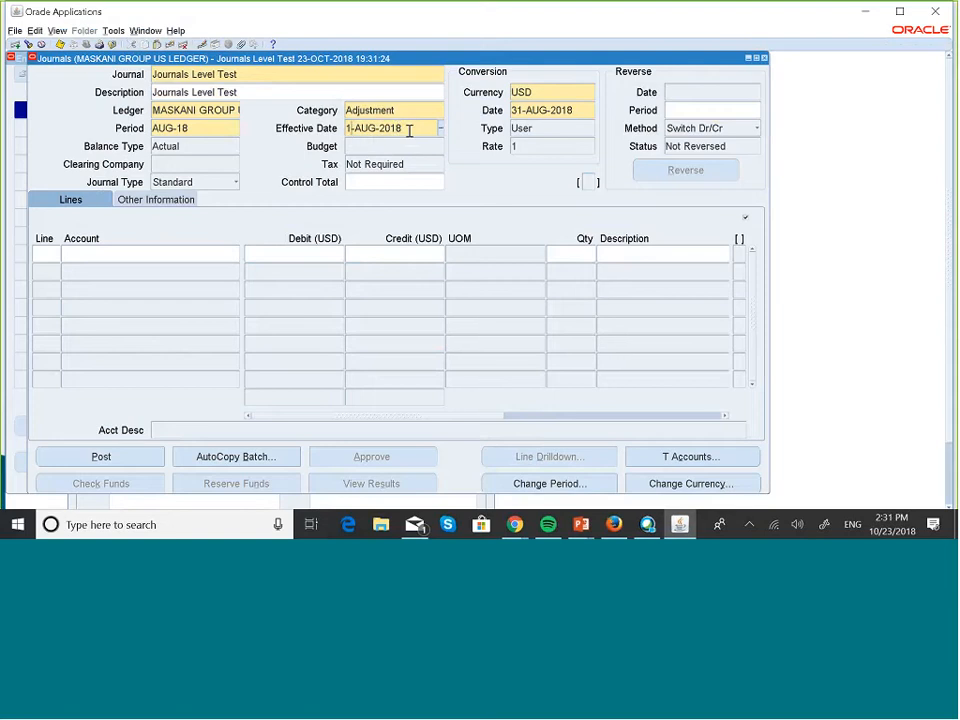
left_click(544, 96)
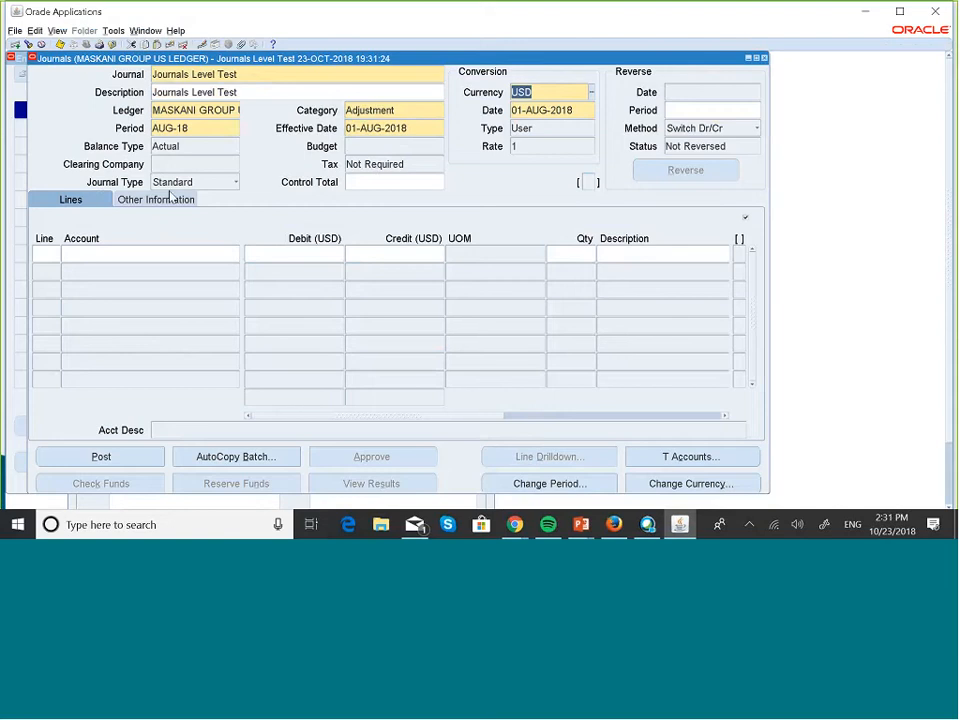
Step: Add journal line 10 and begin its account combination with company 001
left_click(45, 257)
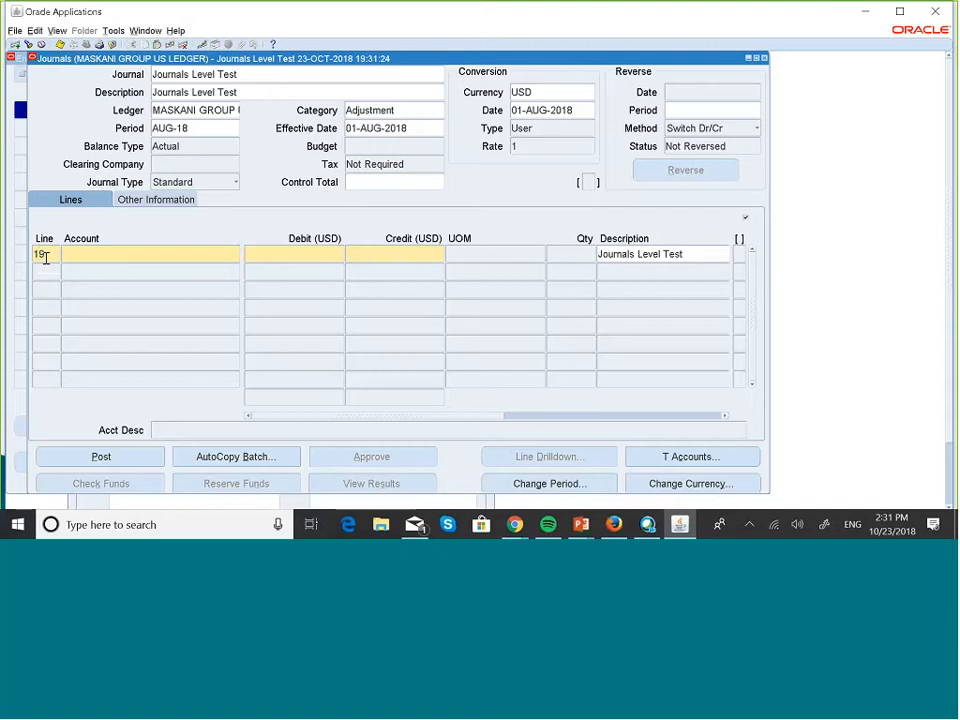
left_click(104, 254)
left_click(237, 258)
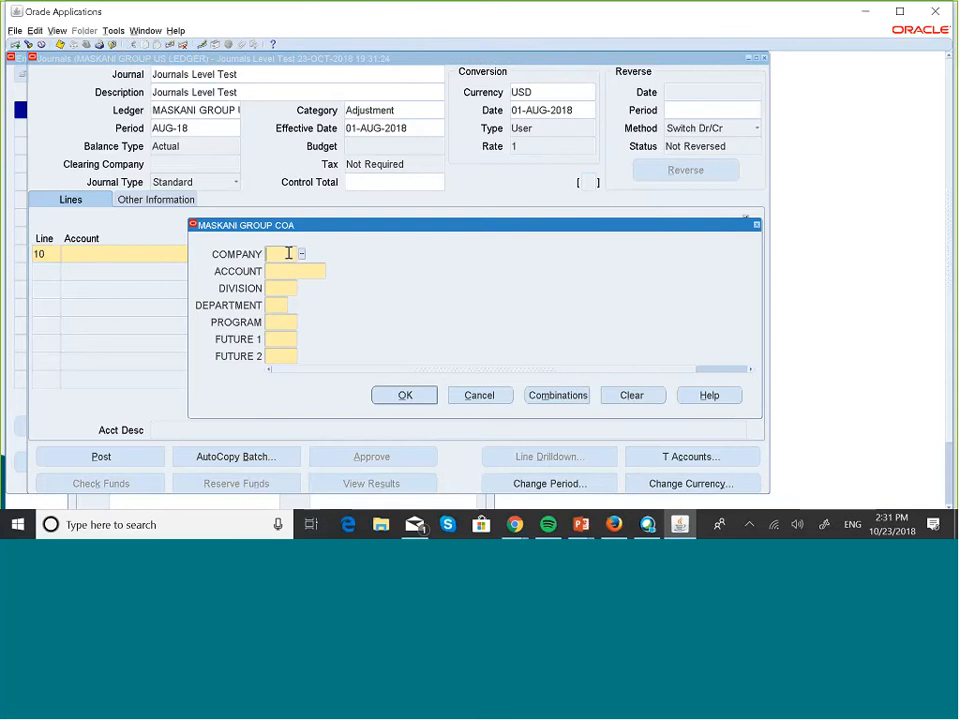
type("001")
key("Tab")
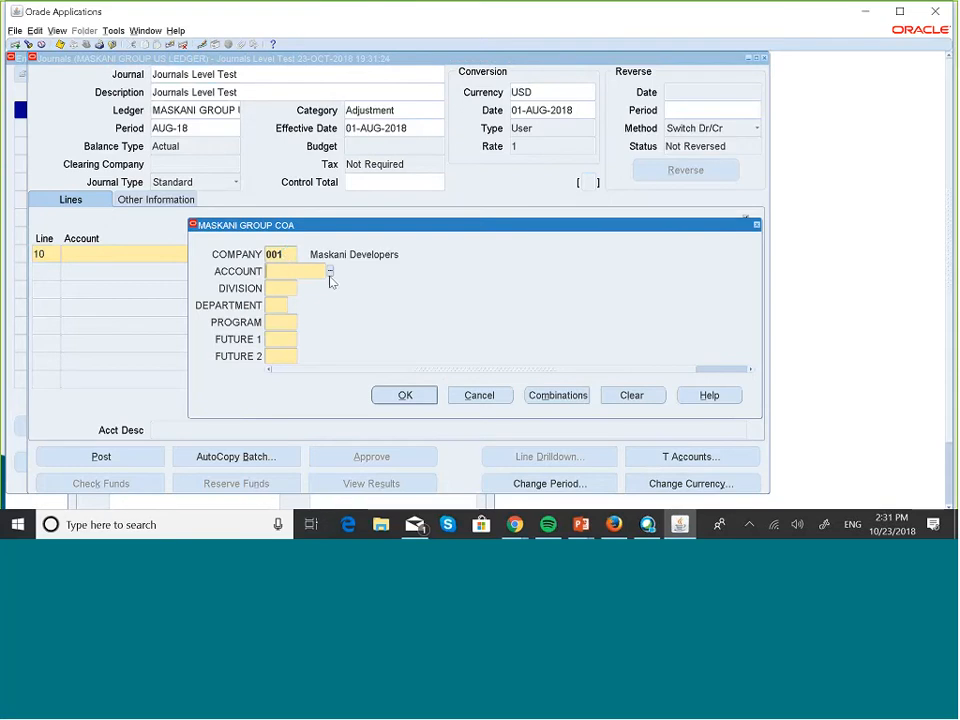
Step: Choose account 004002 Home Sales and division 102 Single Family Homes for line 10's account combination
left_click(330, 272)
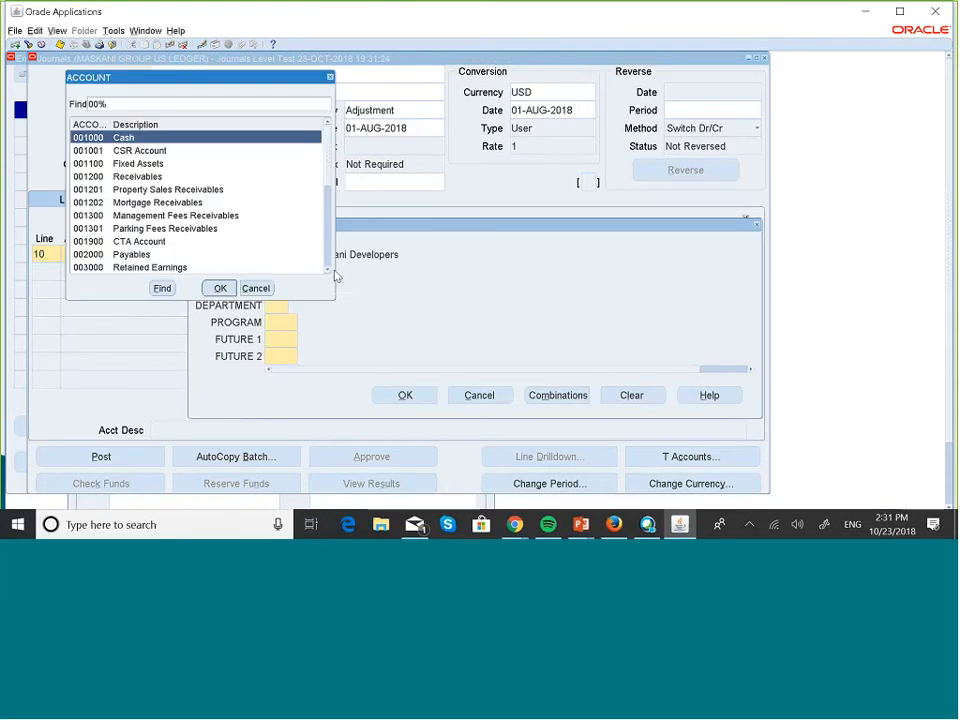
left_click(327, 264)
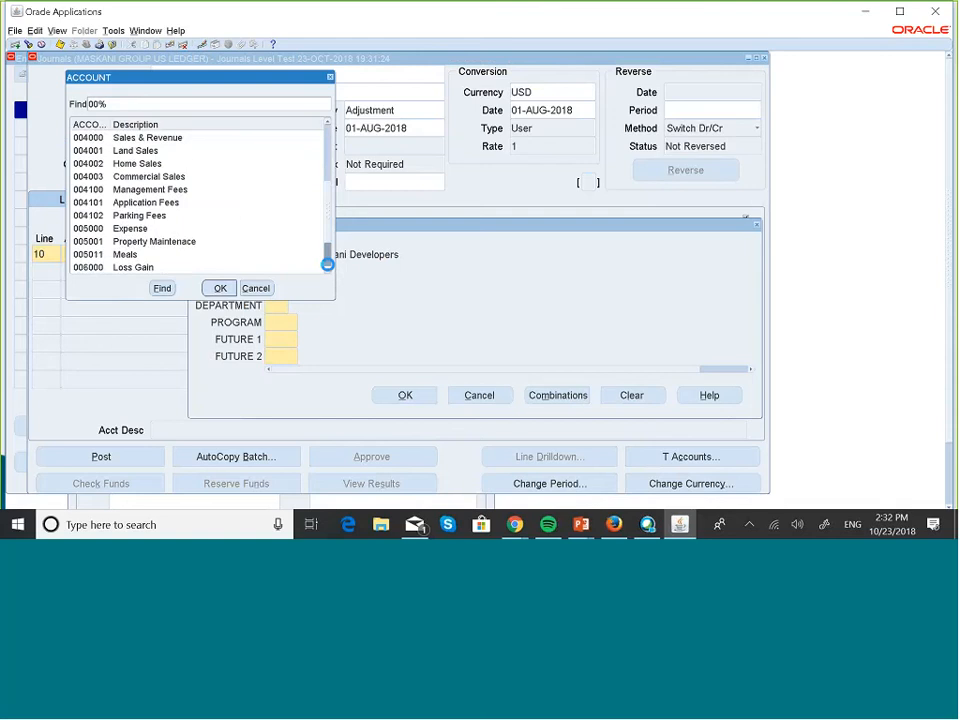
left_click(327, 264)
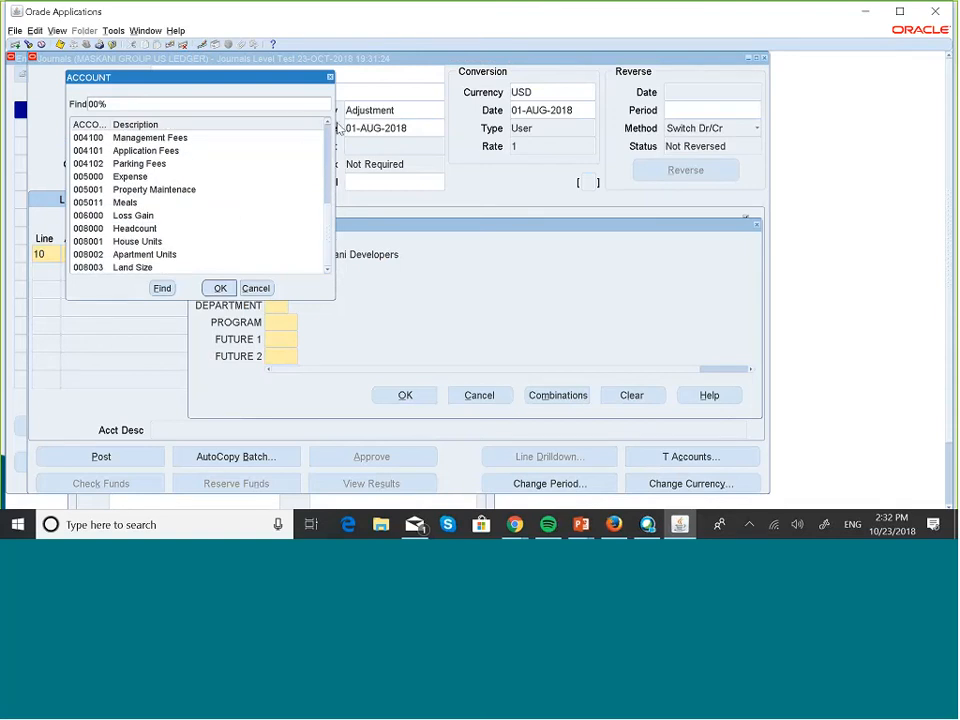
left_click(327, 125)
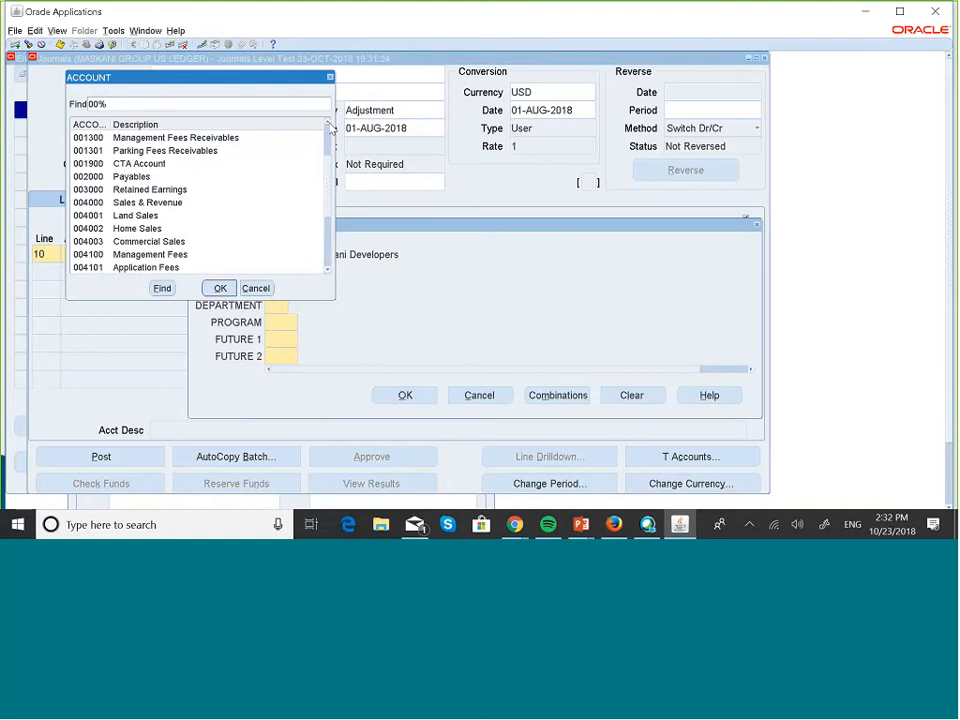
left_click(150, 228)
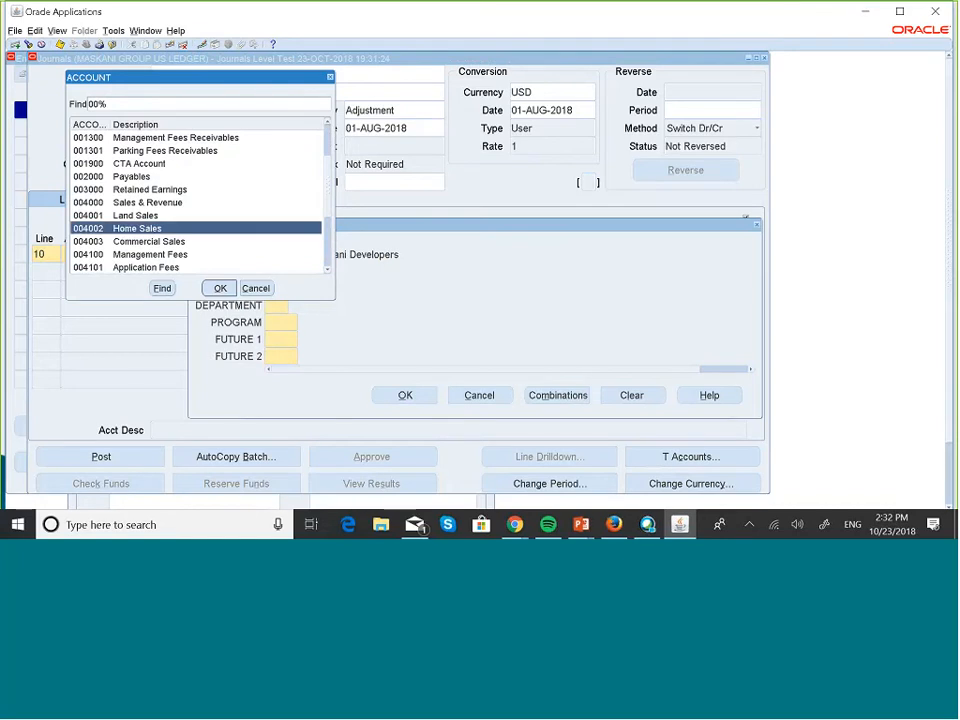
left_click(220, 288)
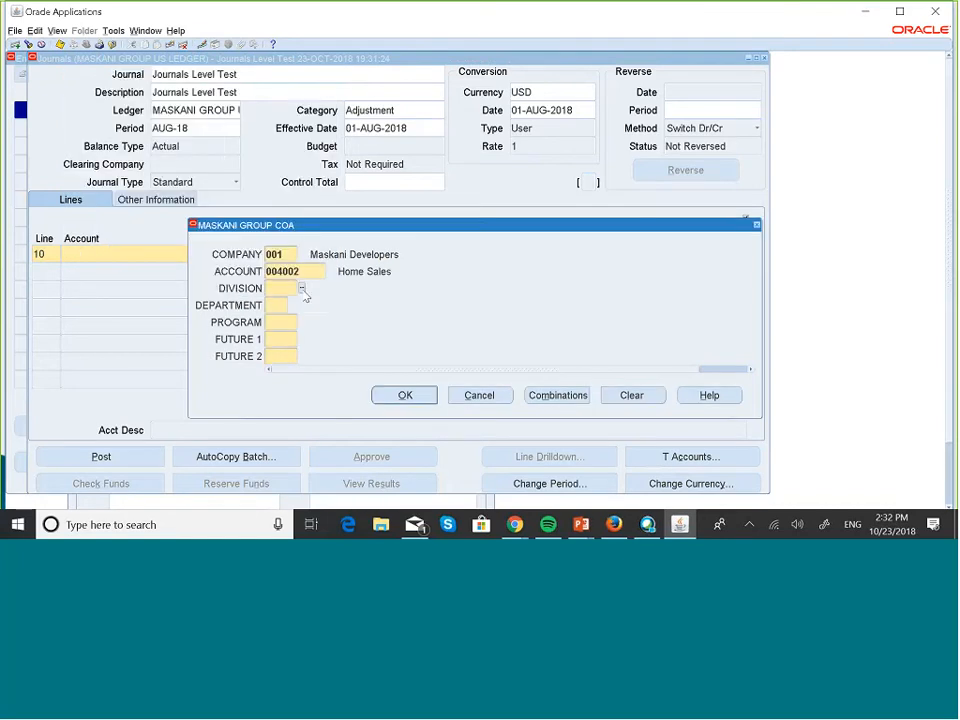
left_click(302, 289)
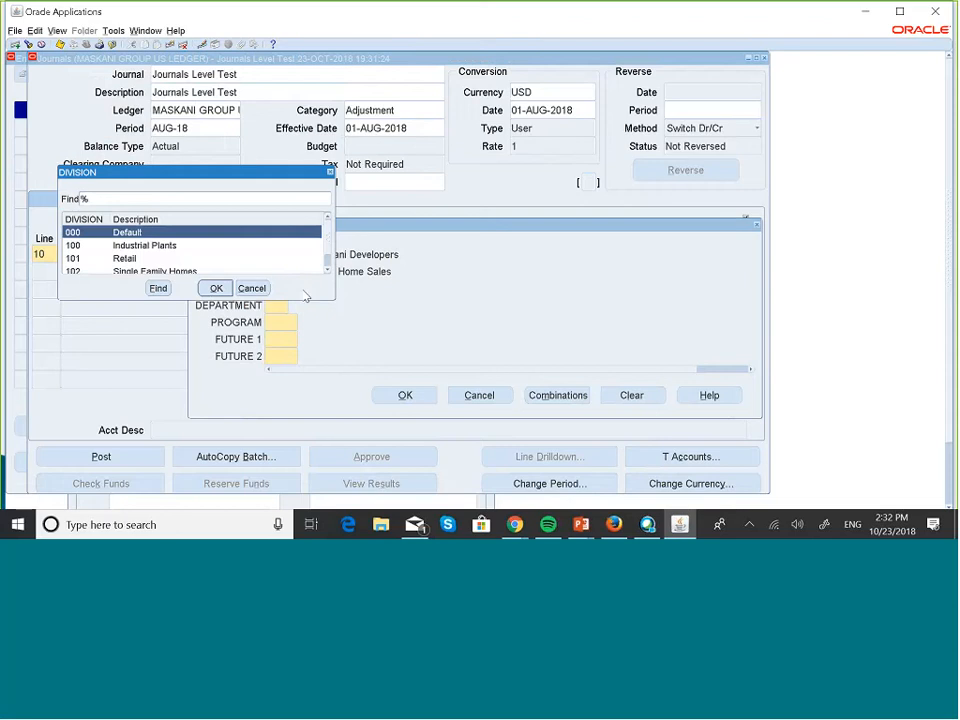
left_click(191, 271)
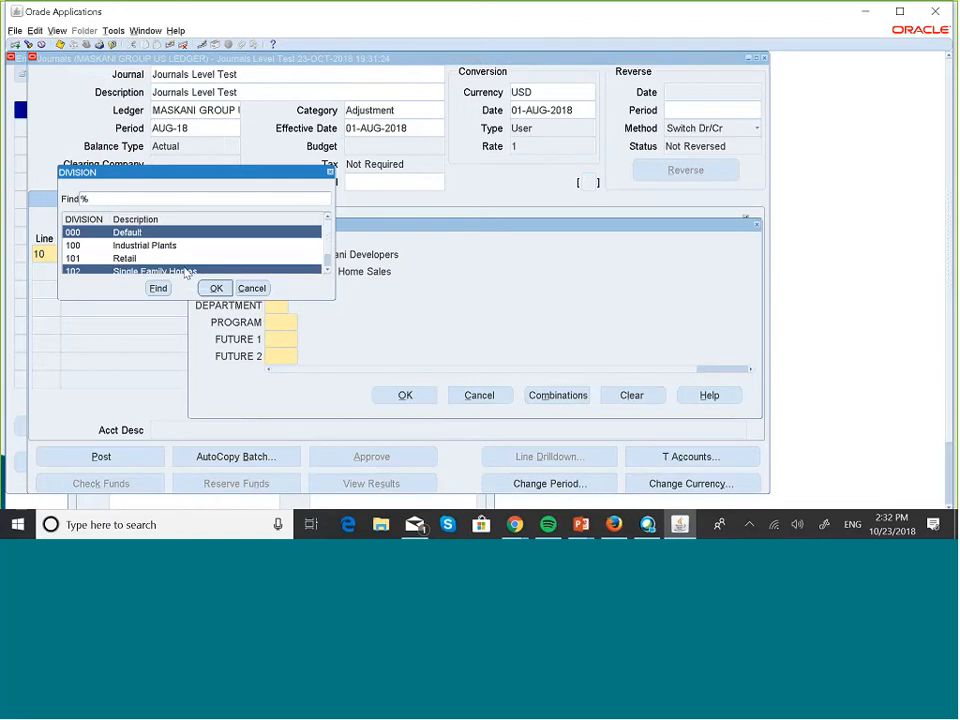
left_click(217, 289)
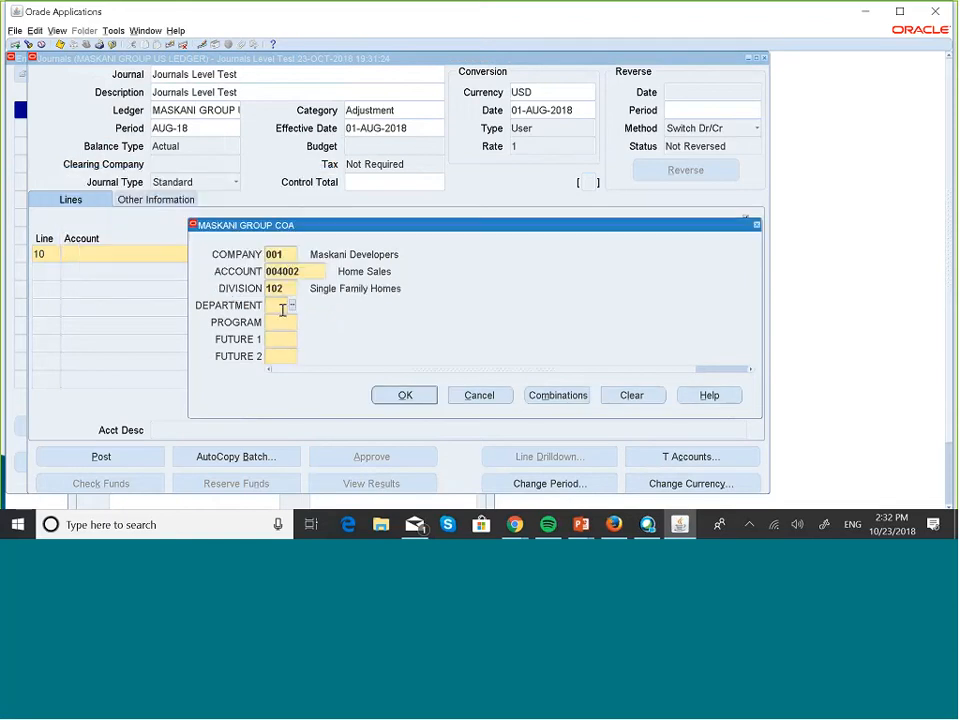
Step: Complete line 10's account combination with department 00 and 000 for program, future 1 and future 2, and accept it
type("000")
key("Tab")
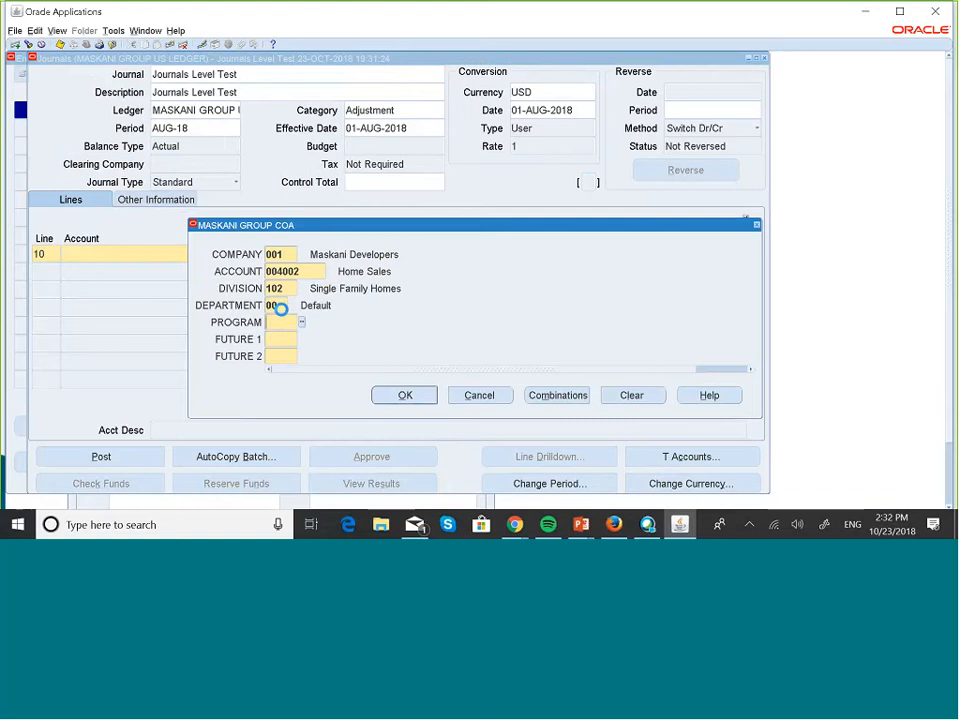
type("000")
key("Tab")
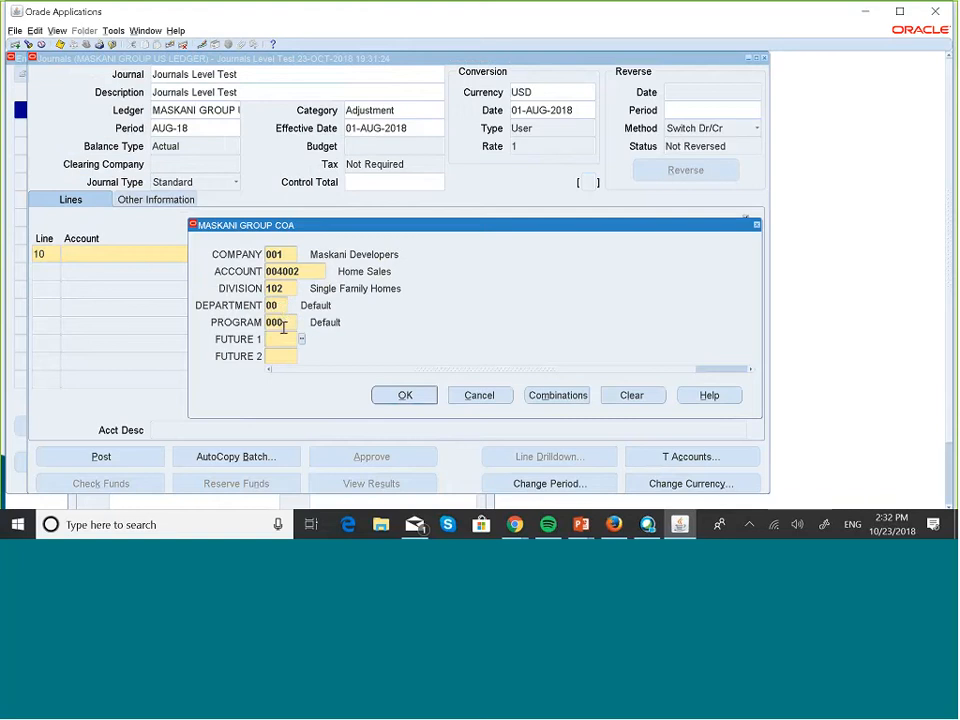
type("000")
key("Tab")
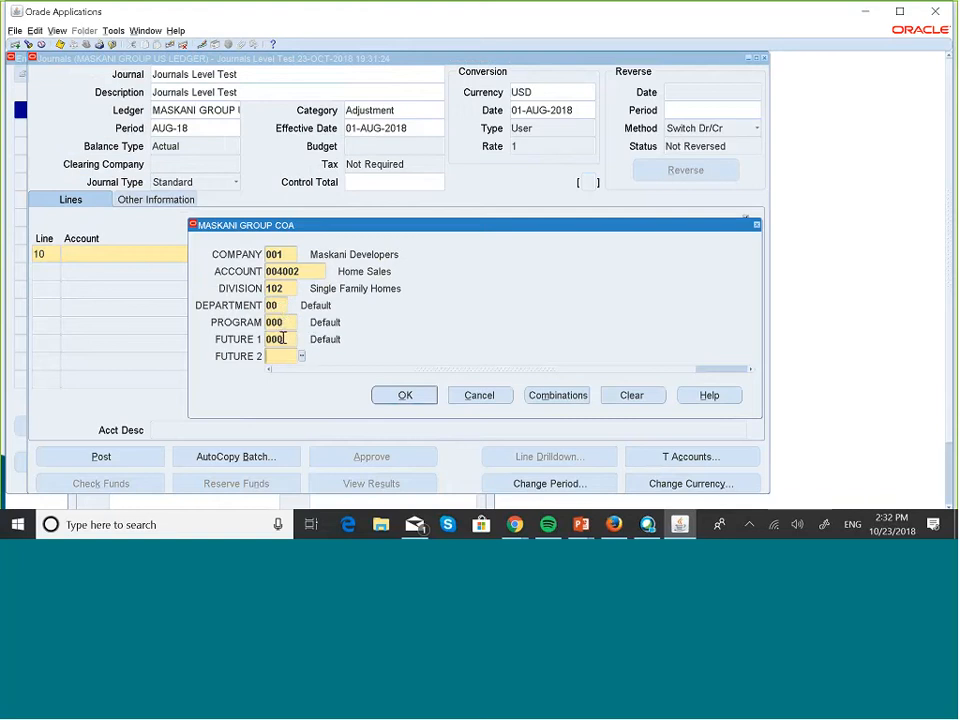
type("000")
key("Tab")
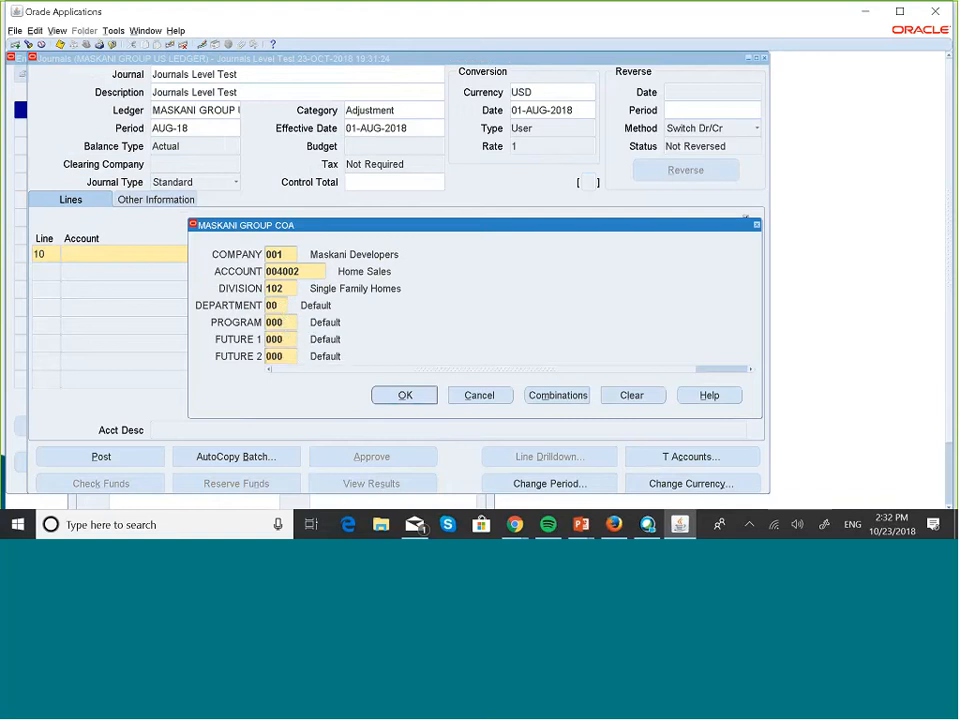
left_click(405, 395)
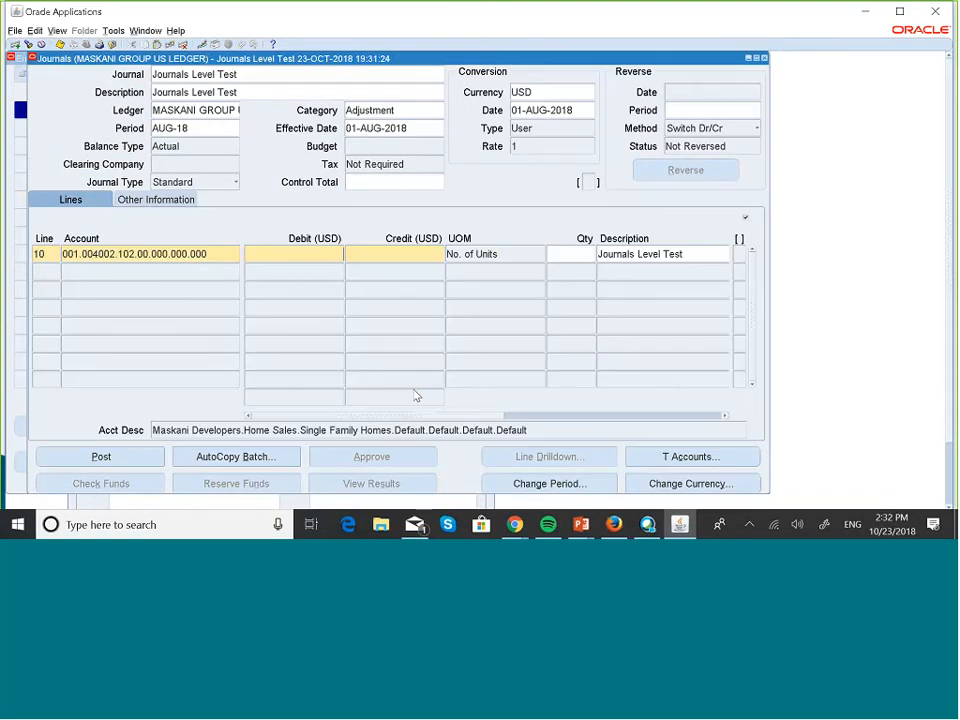
Step: Credit 1000 USD on line 10 and add line 20 for account 001.001000.102.00.000.000.000 with a 1000 USD debit
left_click(411, 253)
type("1000")
left_click(43, 271)
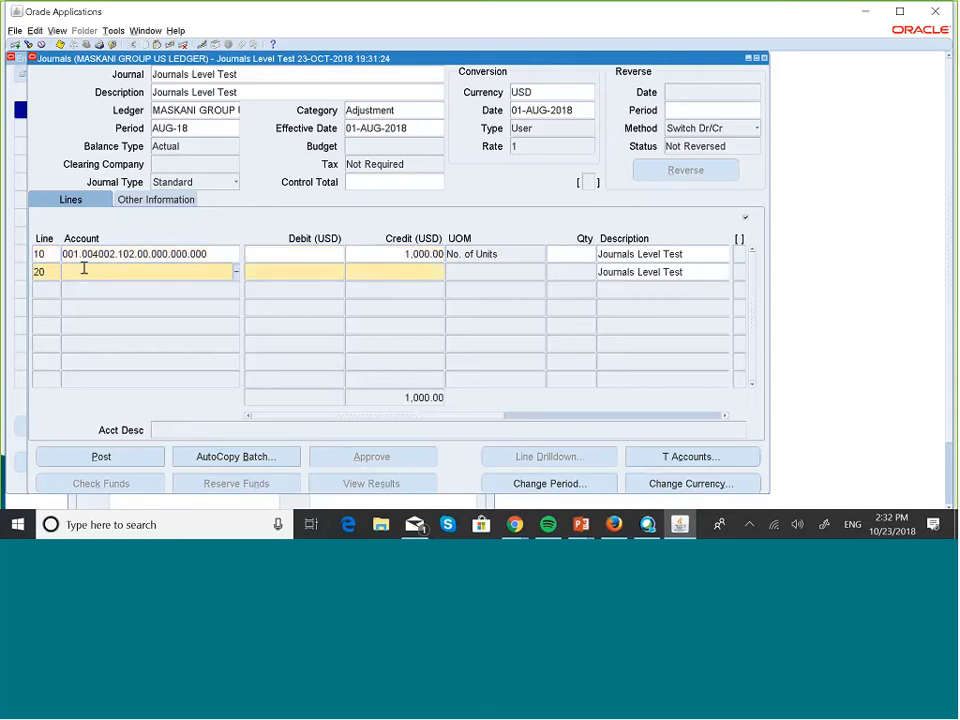
type("001.001000")
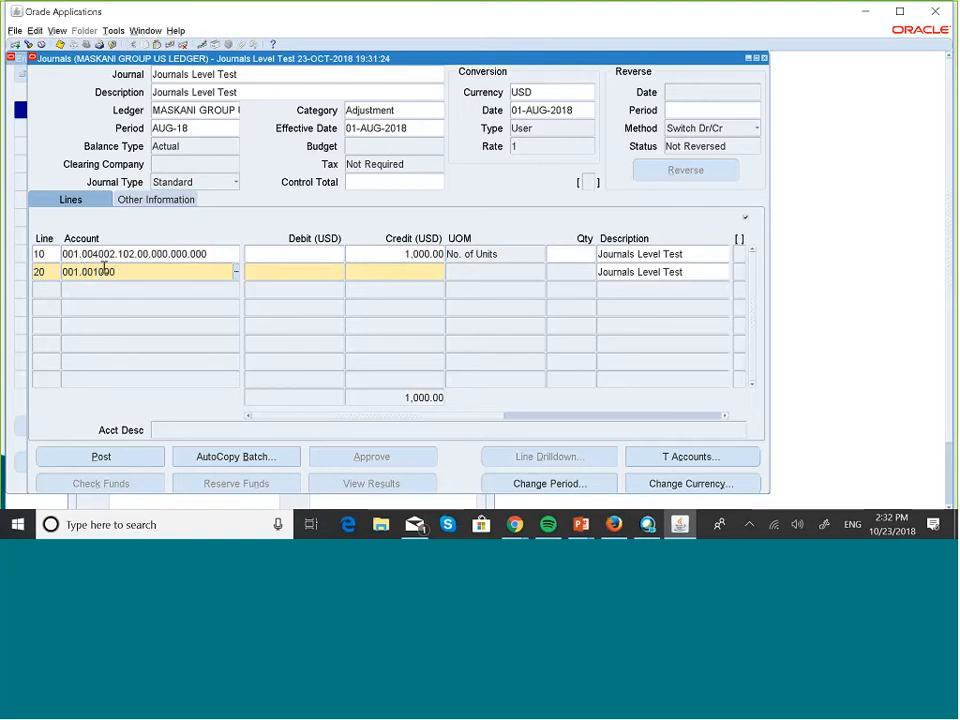
type(".102.00.000.000.000")
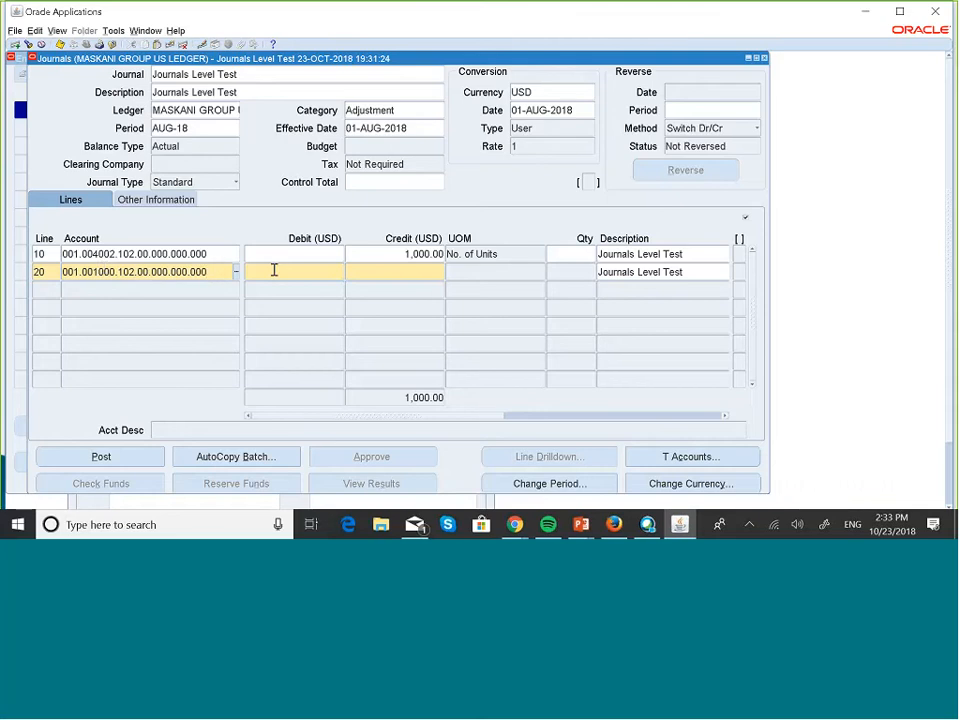
left_click(274, 271)
type("1")
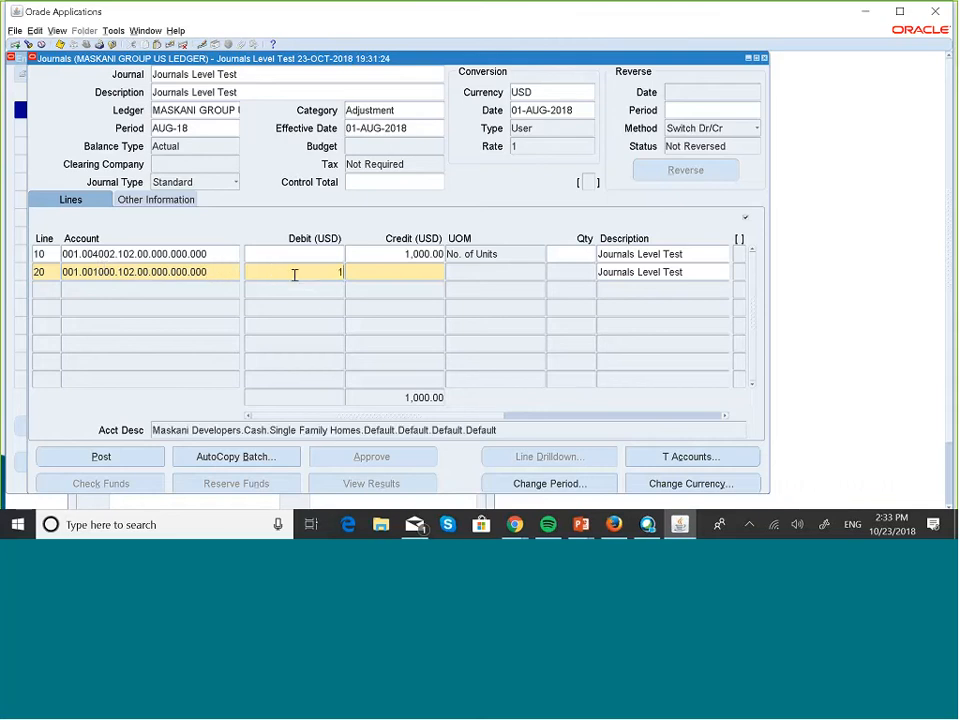
type("000")
Step: Post the Journals Level Test journal, agreeing to save the work and acknowledging the submitted posting request
left_click(113, 459)
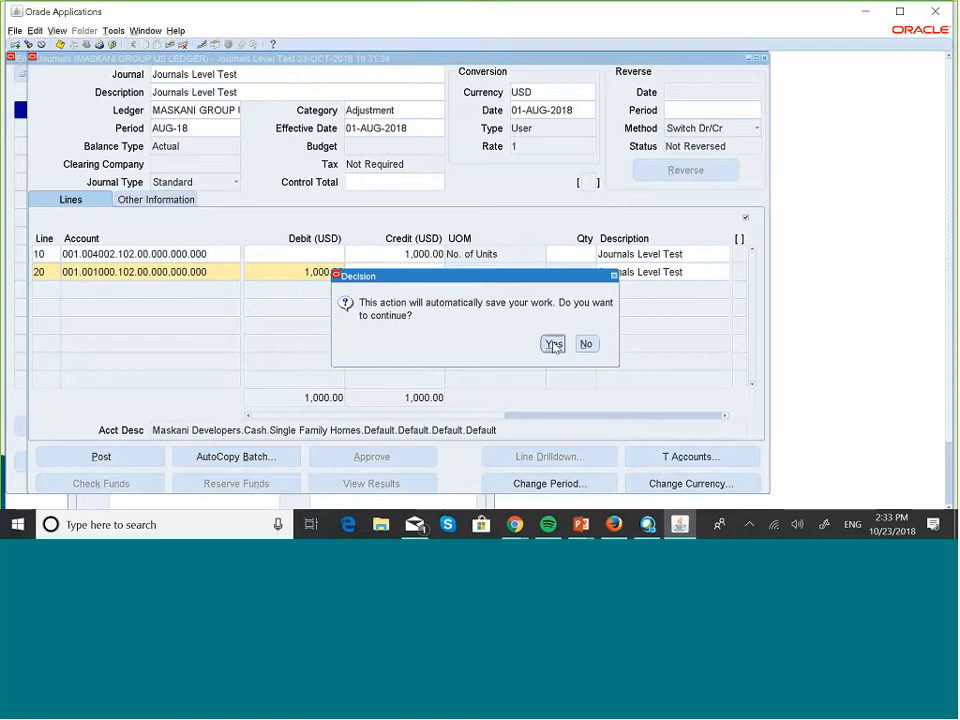
left_click(553, 343)
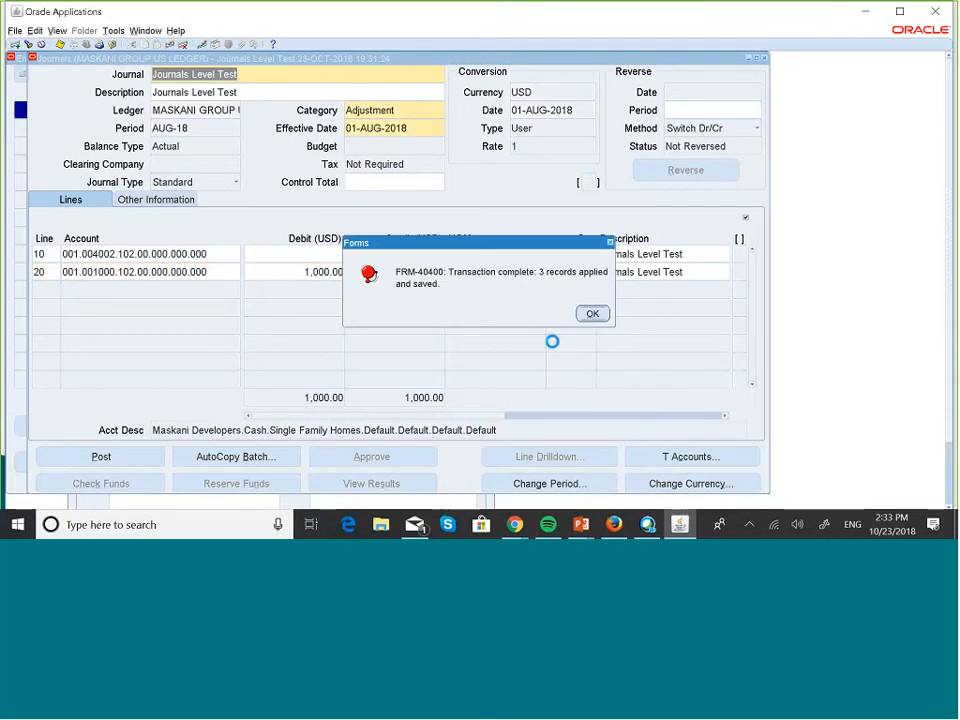
left_click(594, 315)
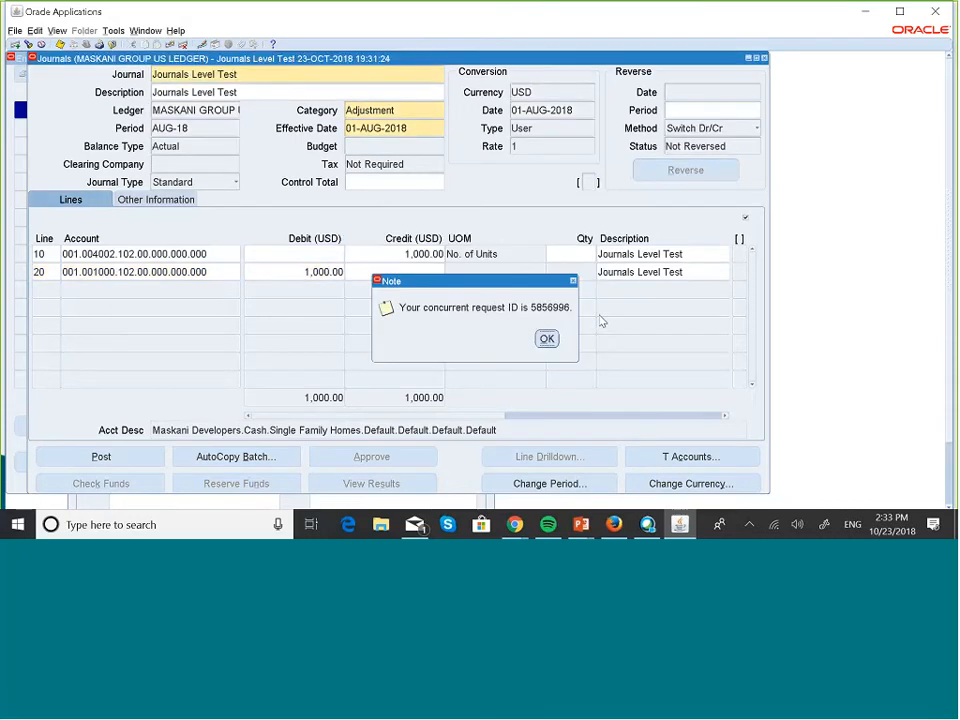
left_click(547, 339)
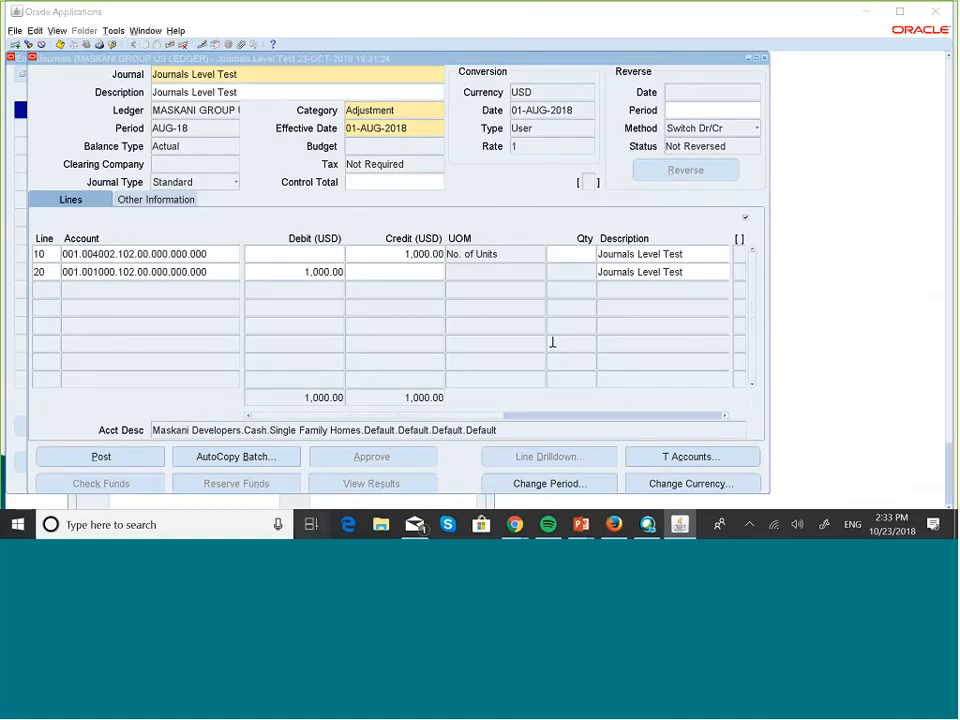
Step: Switch to the PowerPoint slide show to review the journal-level reporting ledger diagram, and return to Oracle Applications
key("super+Tab")
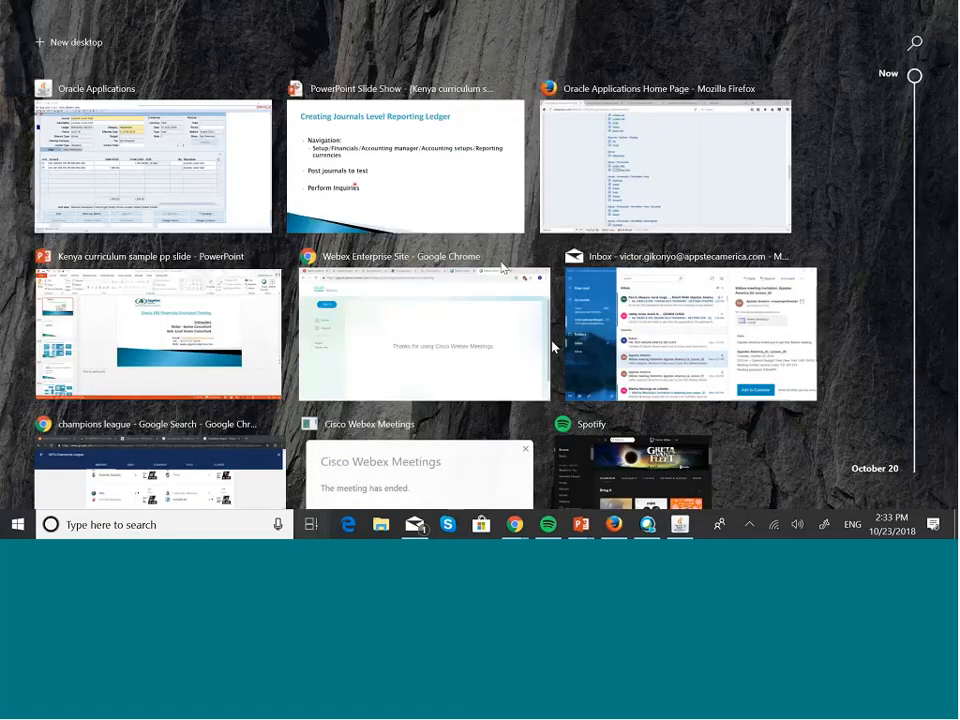
left_click(400, 193)
key("super")
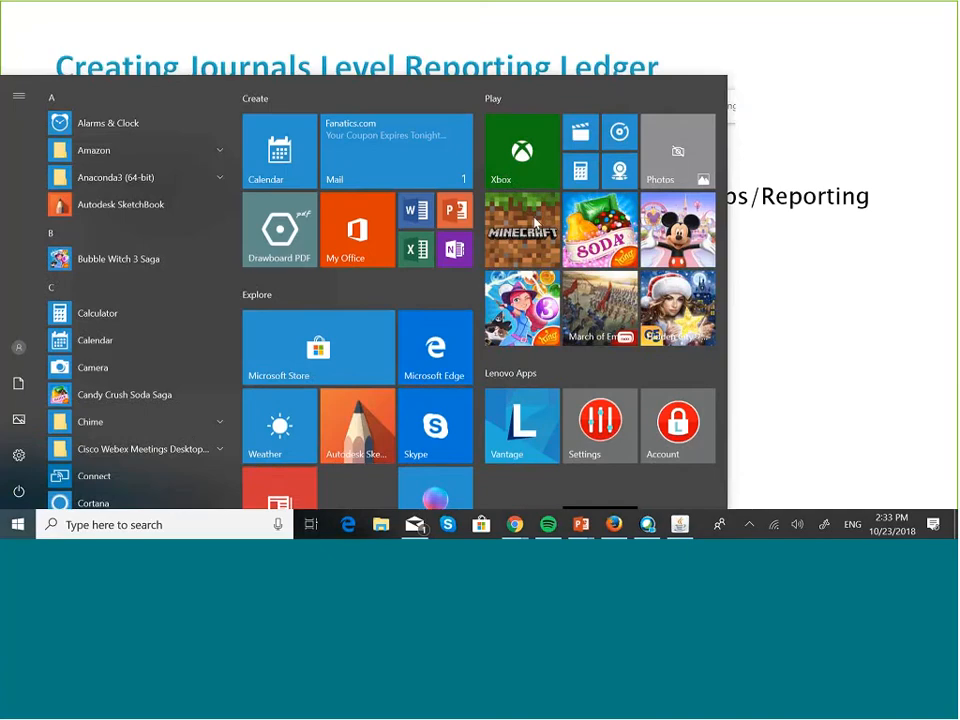
left_click(816, 302)
left_click(816, 303)
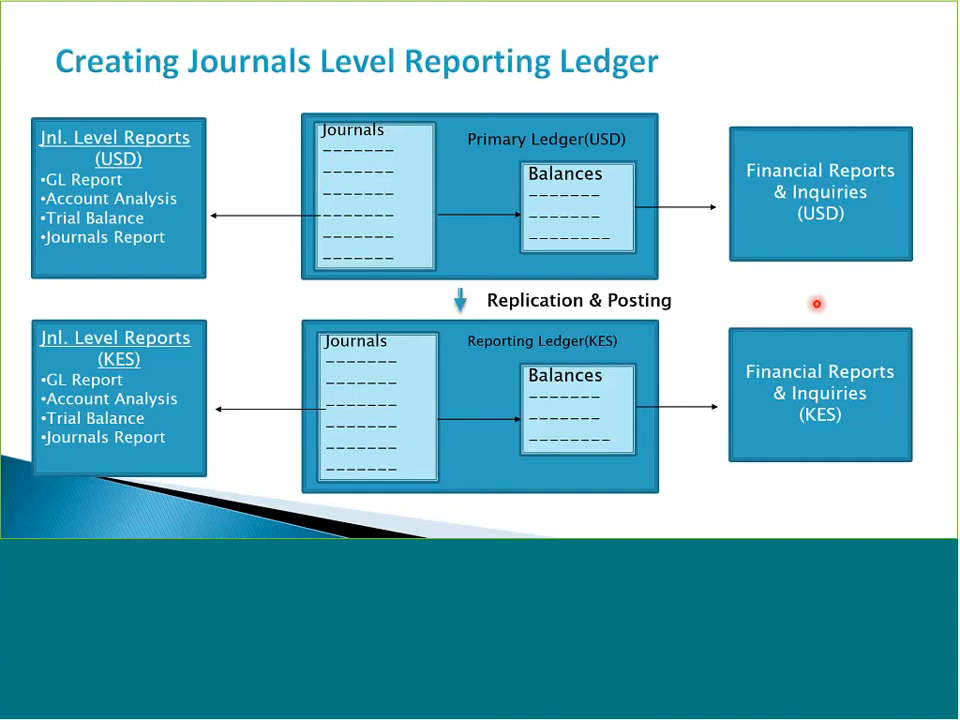
key("super+Tab")
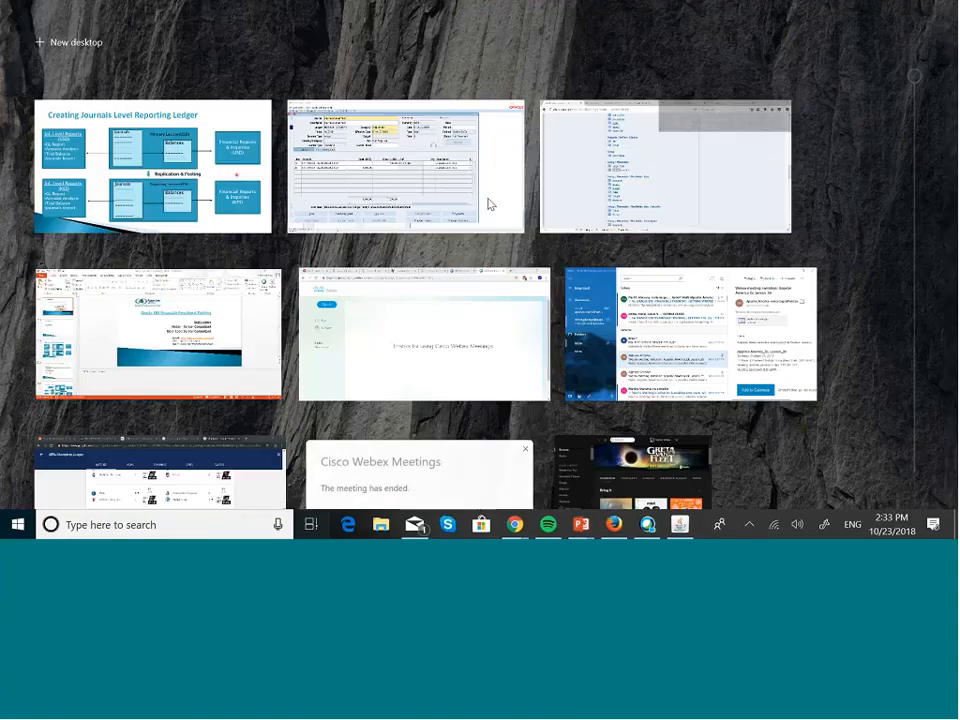
left_click(422, 172)
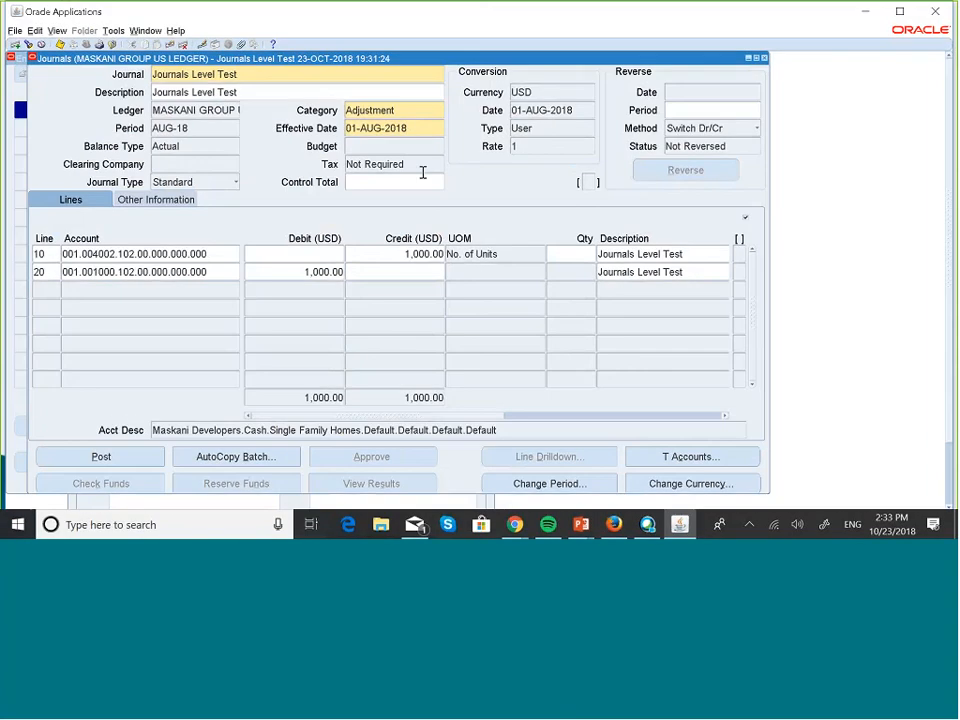
Step: Close the journal windows and find all of your own concurrent requests to check the Posting request's phase and status
left_click(764, 59)
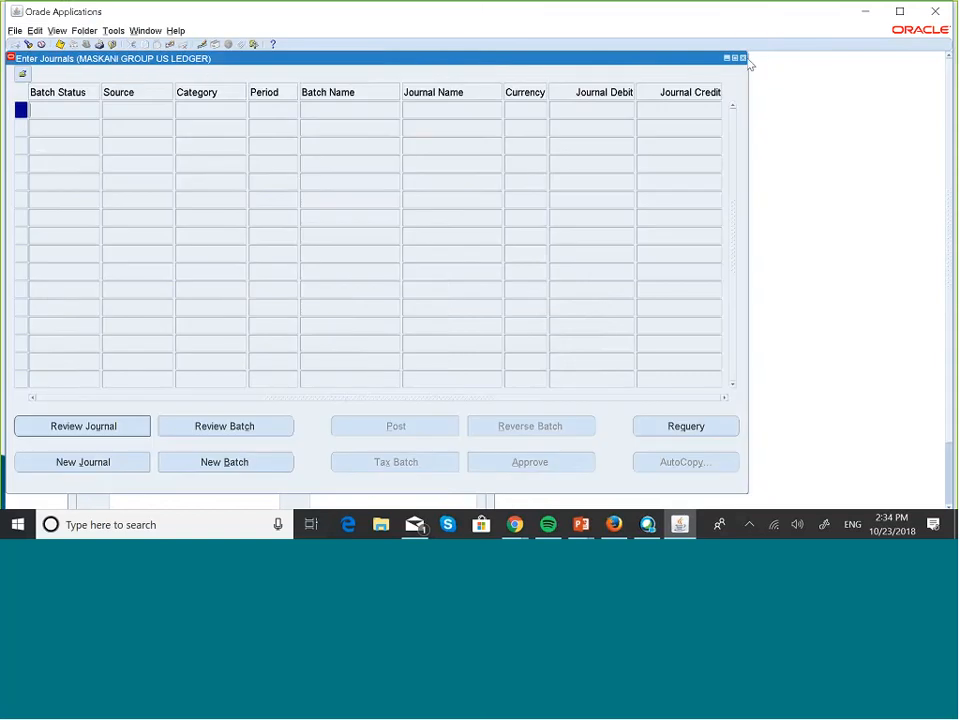
left_click(743, 59)
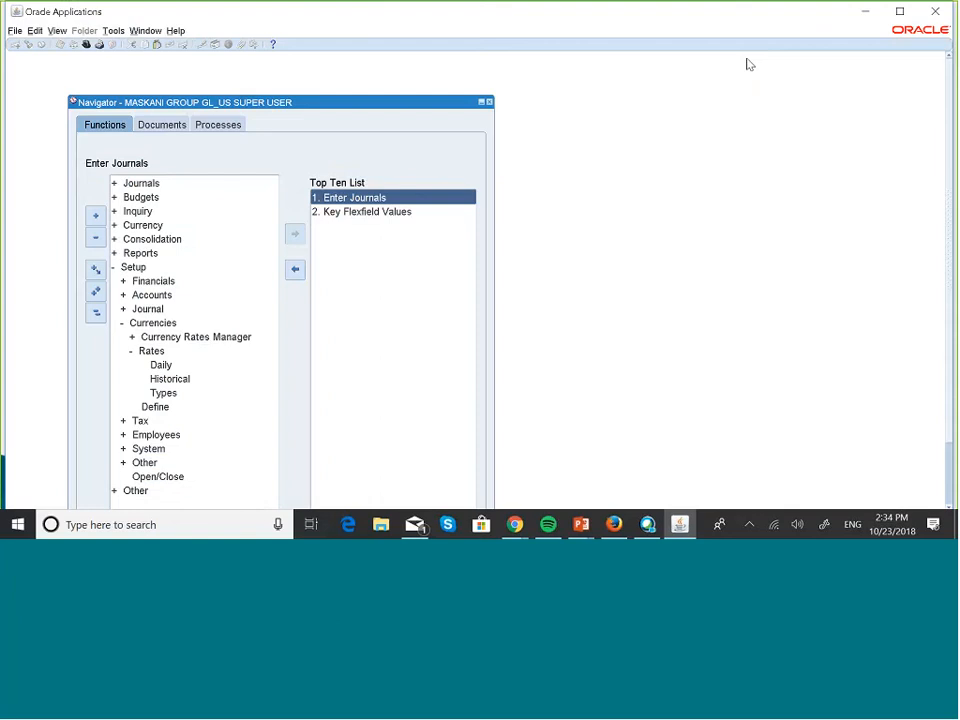
key("alt+v")
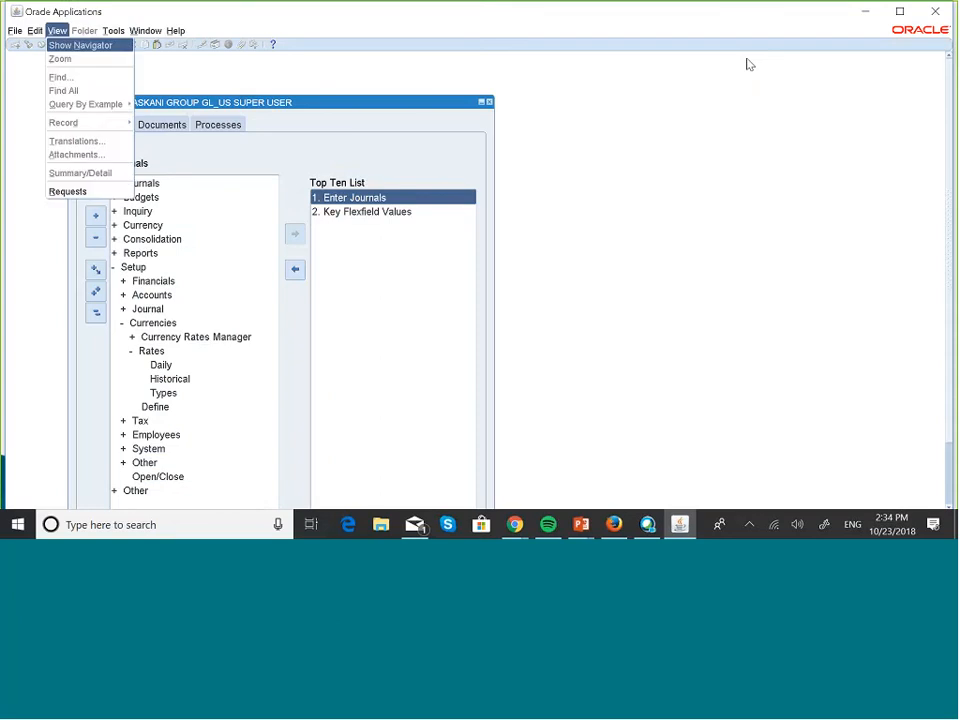
key("Return")
key("alt+v")
key("r")
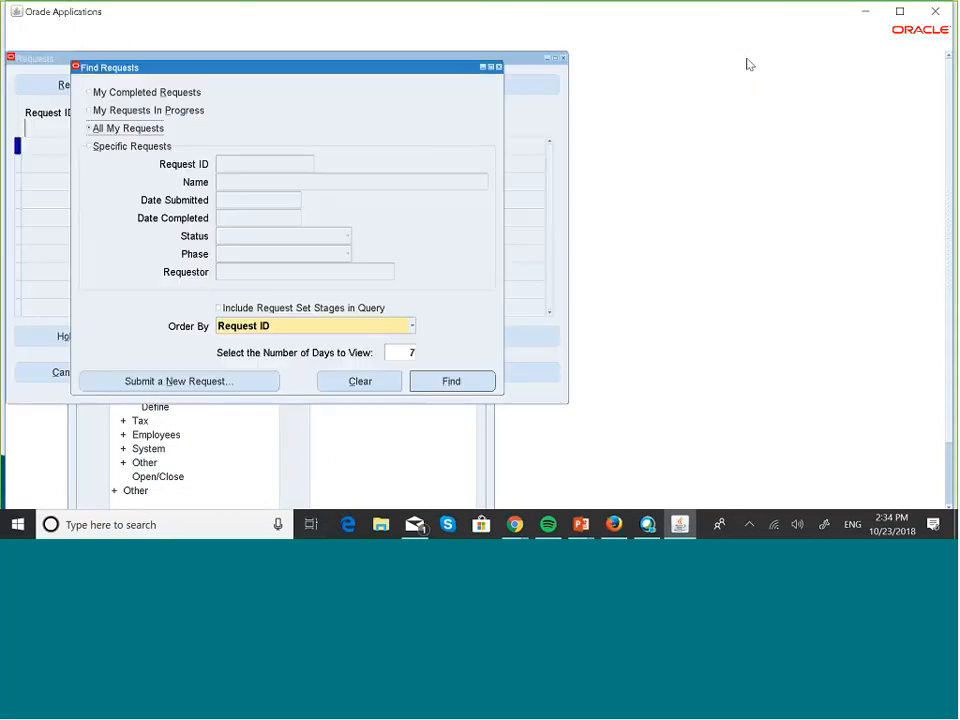
left_click(434, 388)
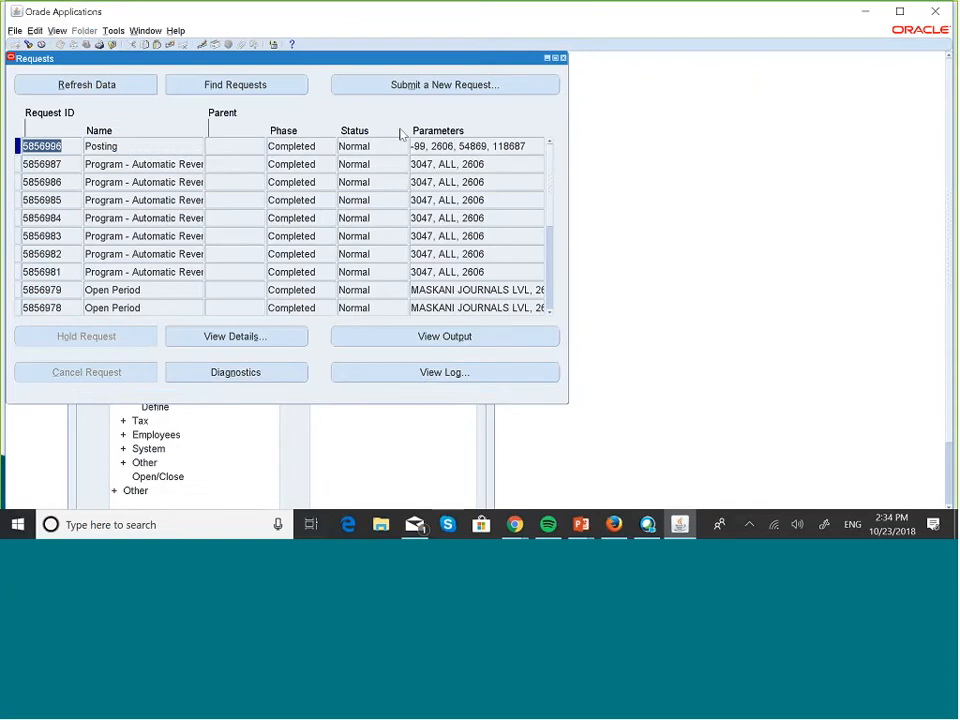
left_click(563, 60)
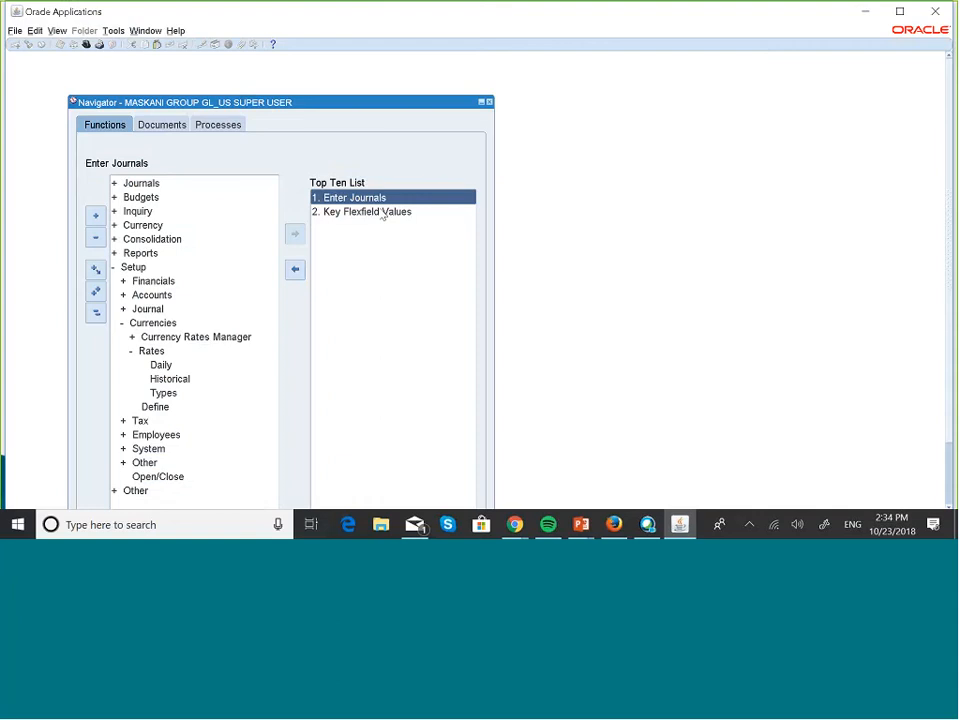
Step: Open the Account Inquiry and select MASKANI GROUP JOURNALS LEVEL as its ledger
left_click(96, 314)
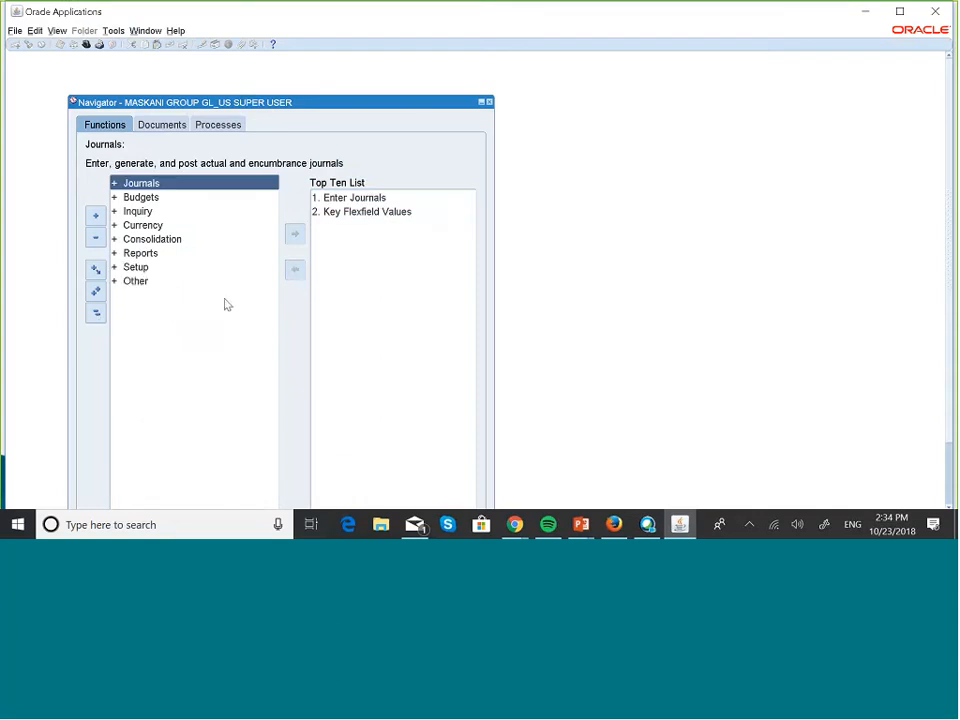
double_click(140, 211)
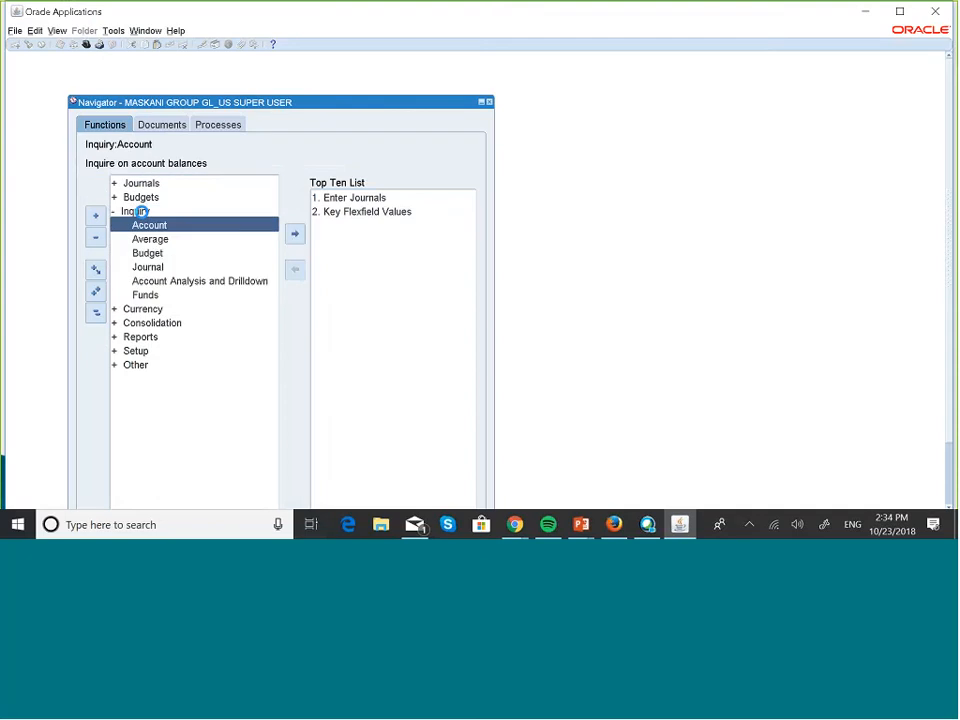
double_click(143, 221)
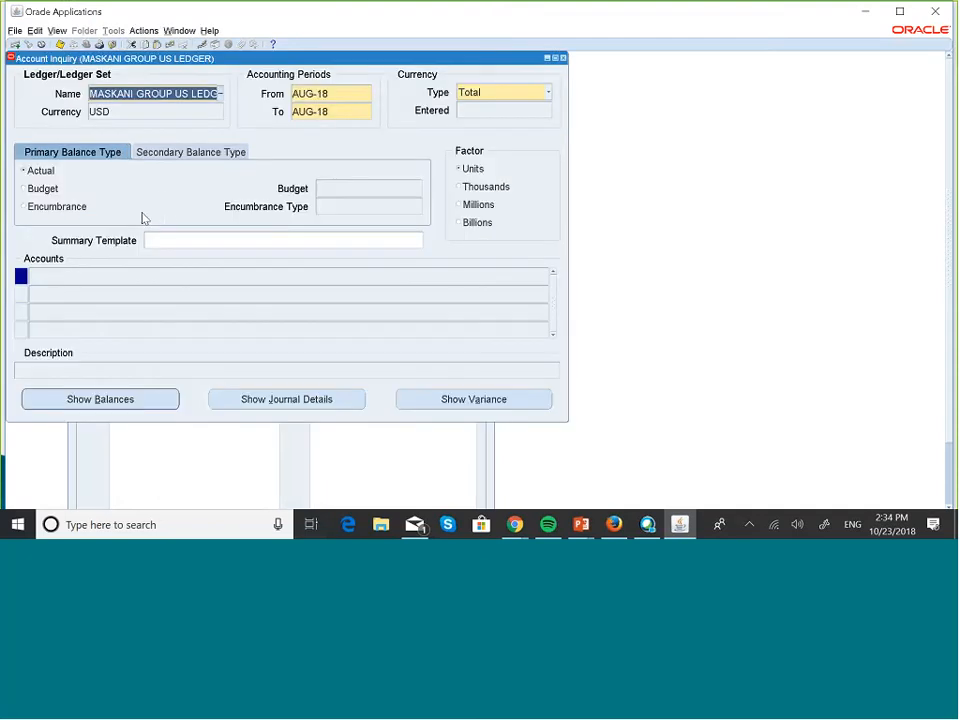
left_click(220, 95)
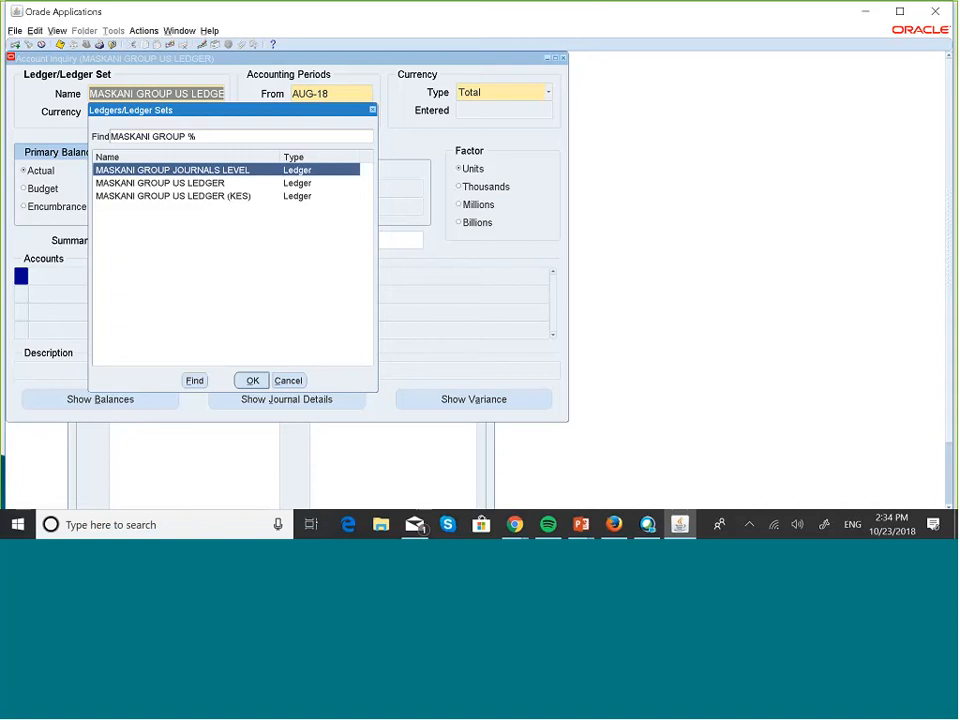
left_click(252, 380)
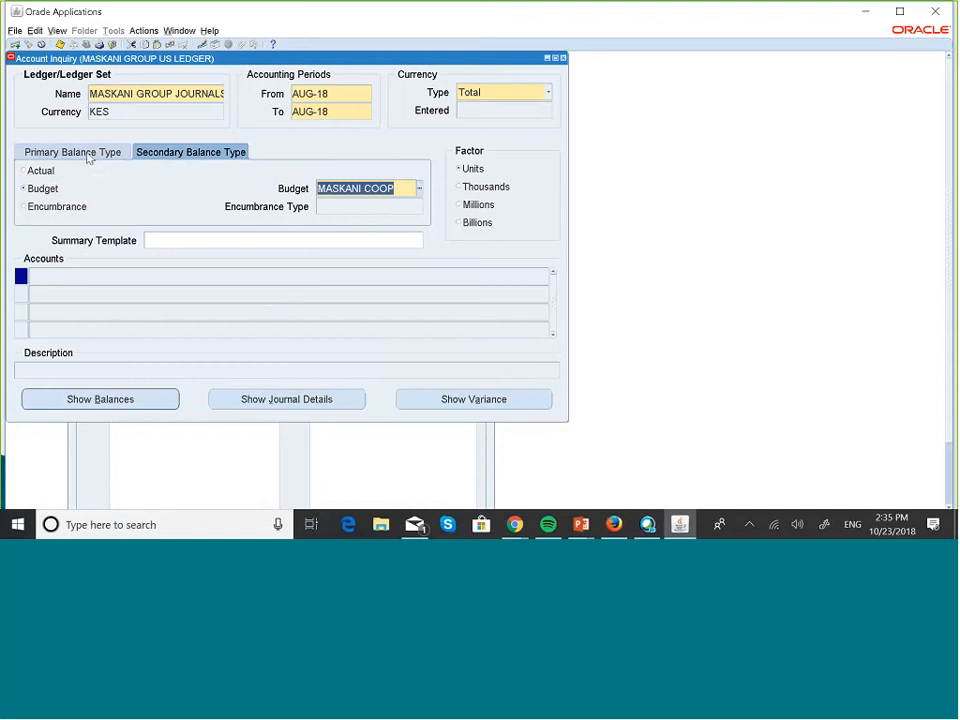
Step: Clear the budget from the inquiry's secondary balance type and return to the primary balance type
key("Delete")
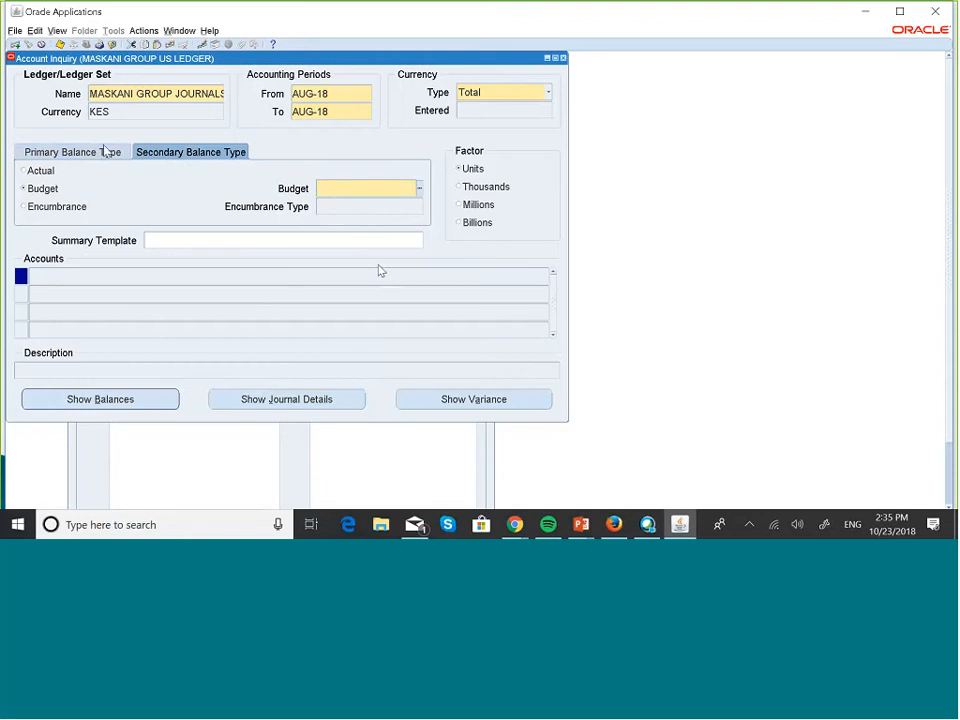
left_click(45, 155)
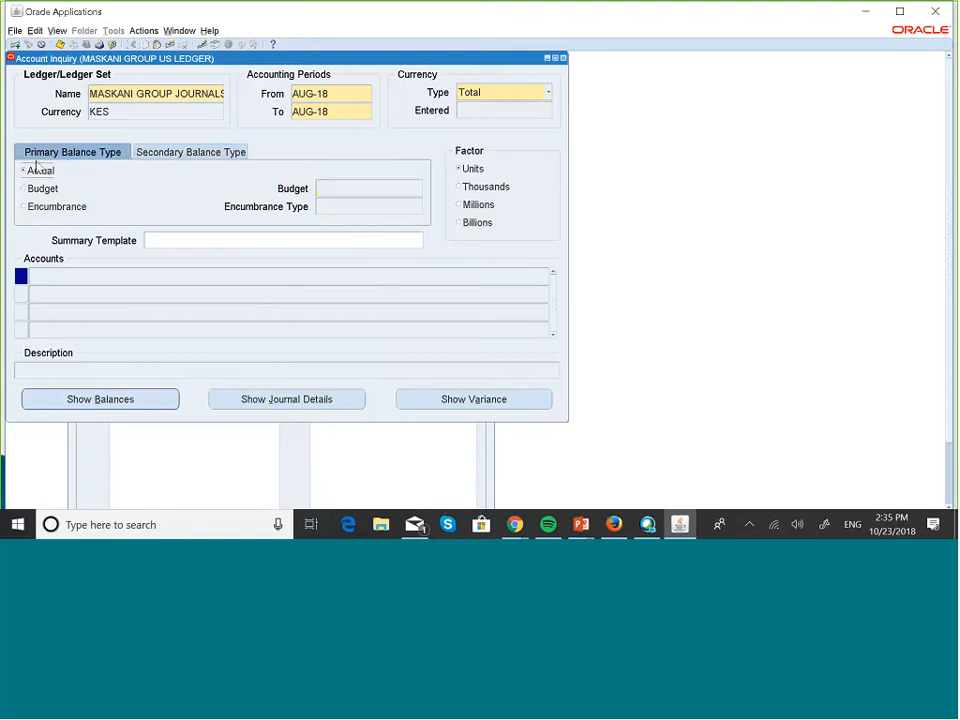
left_click(150, 155)
left_click(30, 172)
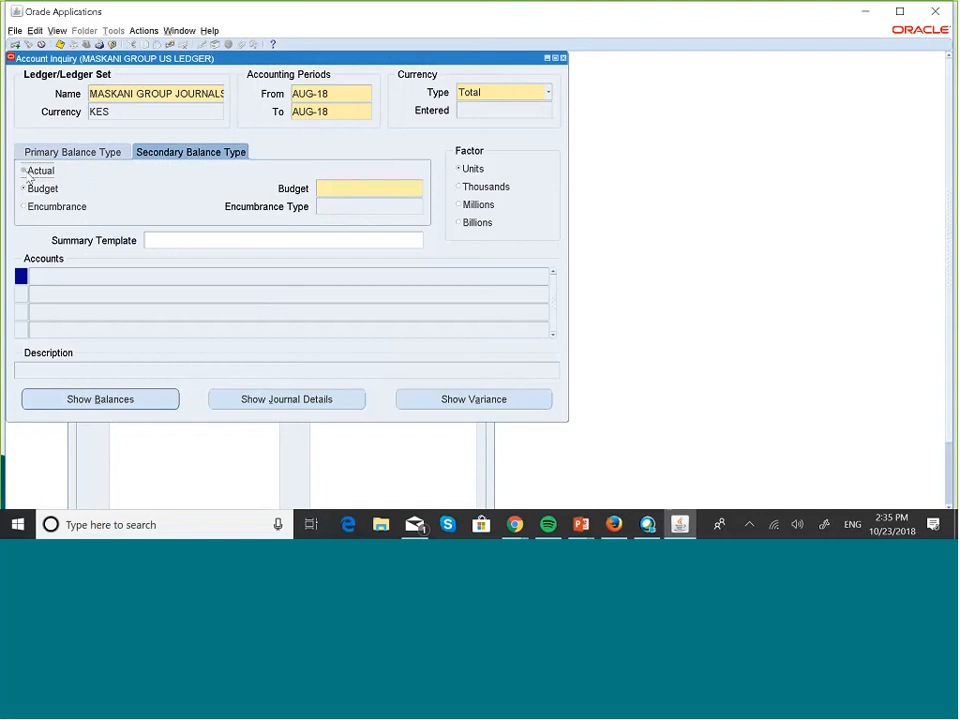
left_click(80, 155)
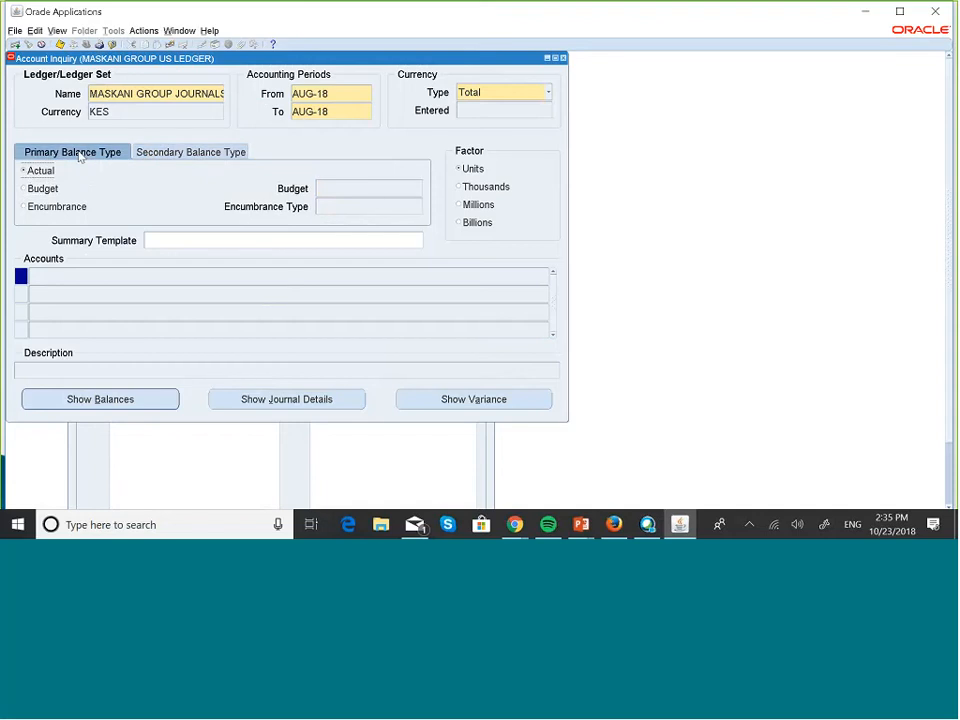
Step: Find all accounts without range limits and check the AUG-18 detail balances of account 001.001000.100.10.000.000.000
left_click(218, 306)
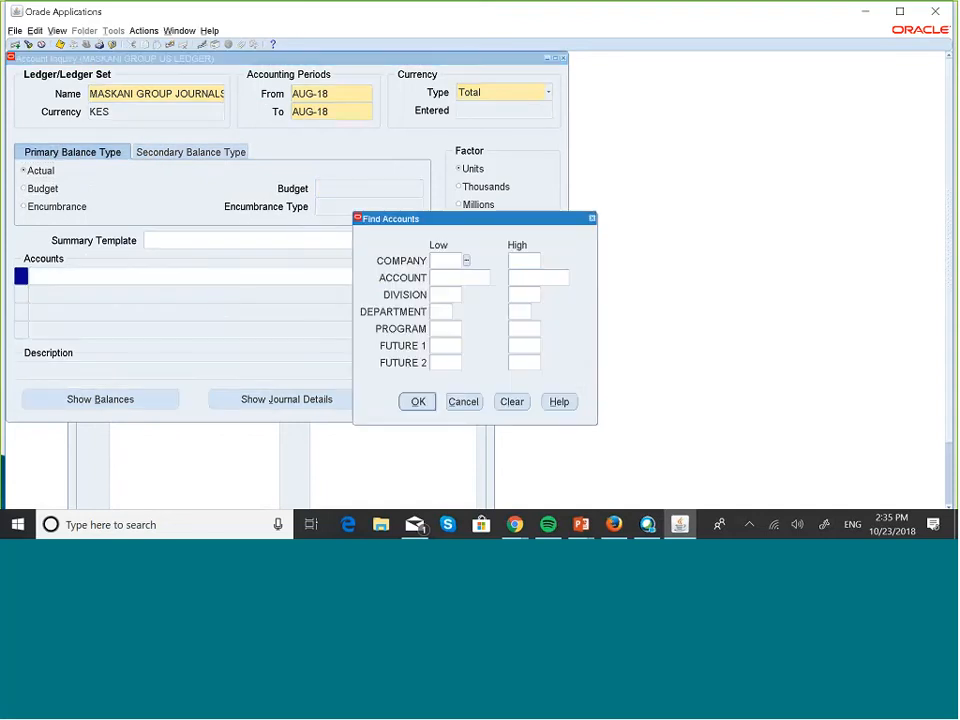
left_click(417, 401)
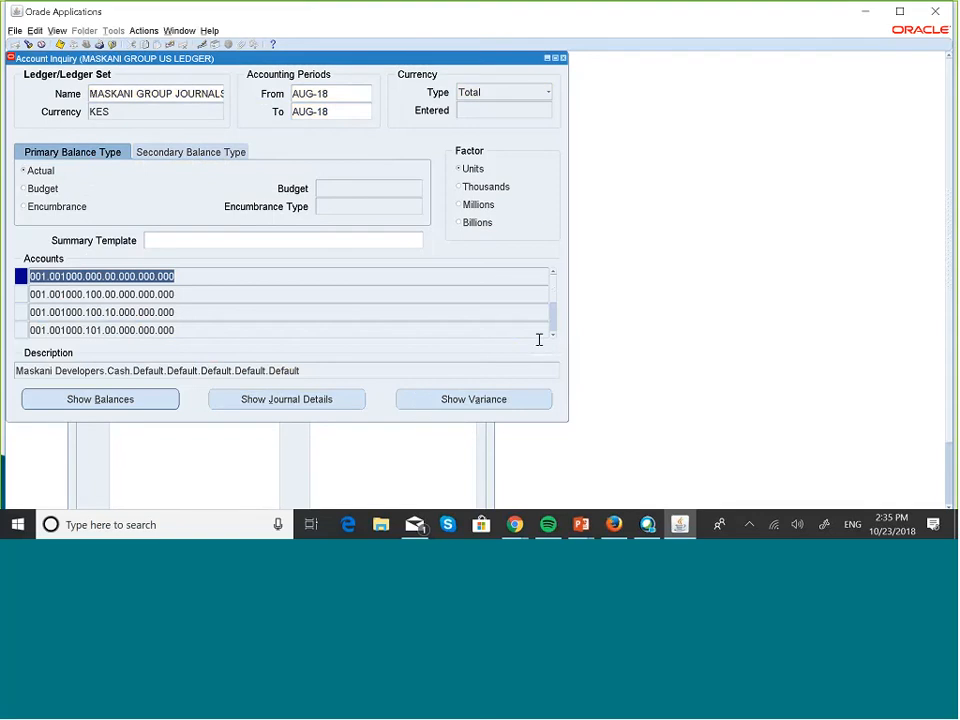
left_click(302, 290)
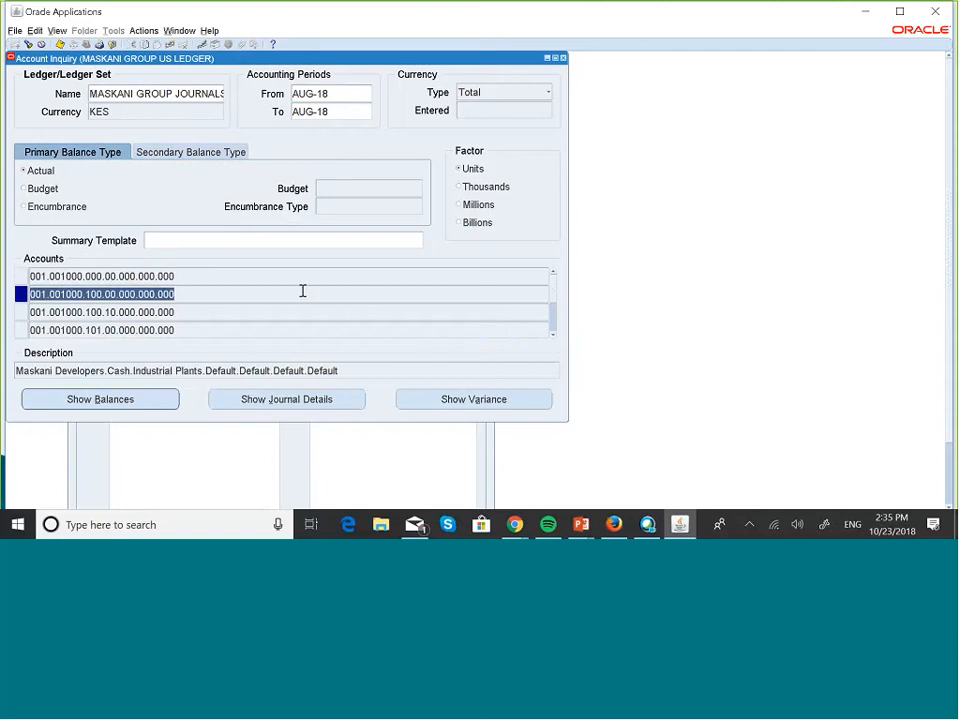
left_click(353, 111)
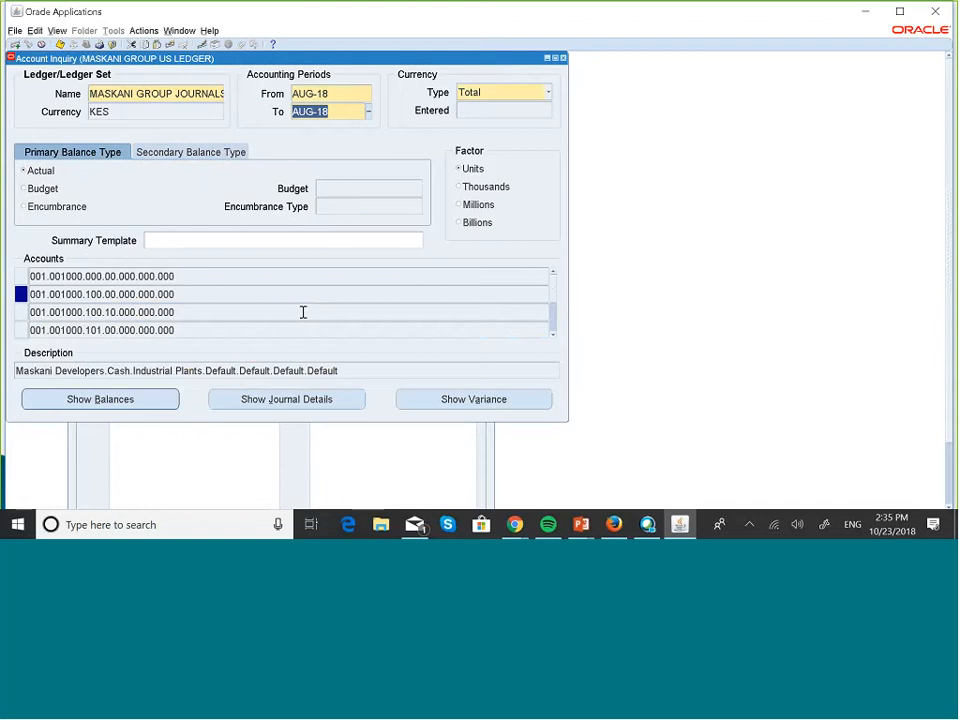
double_click(21, 307)
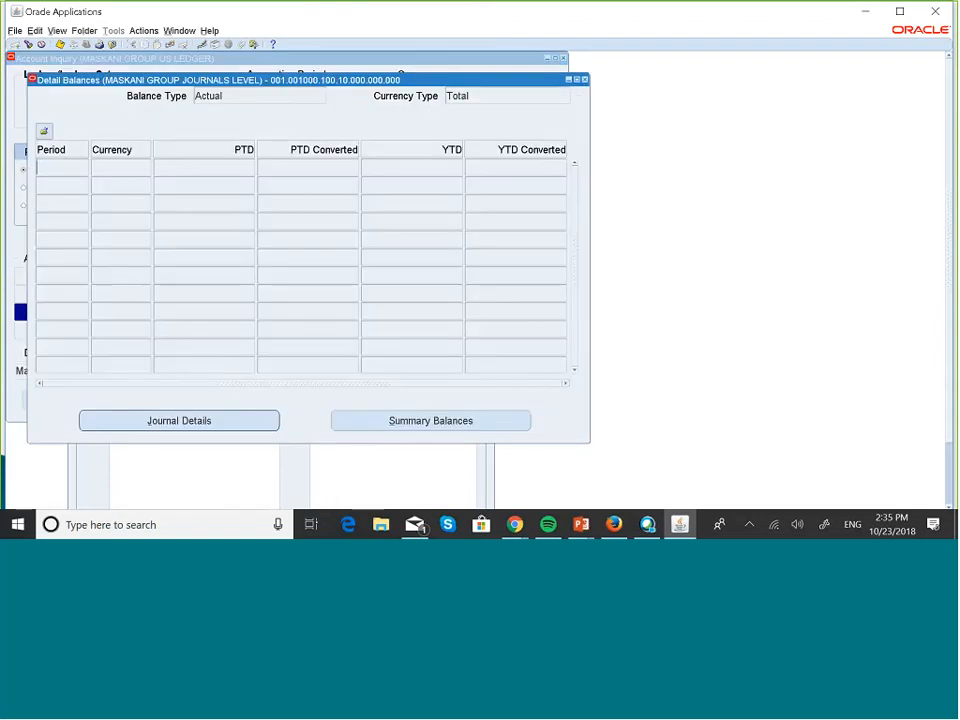
left_click(585, 79)
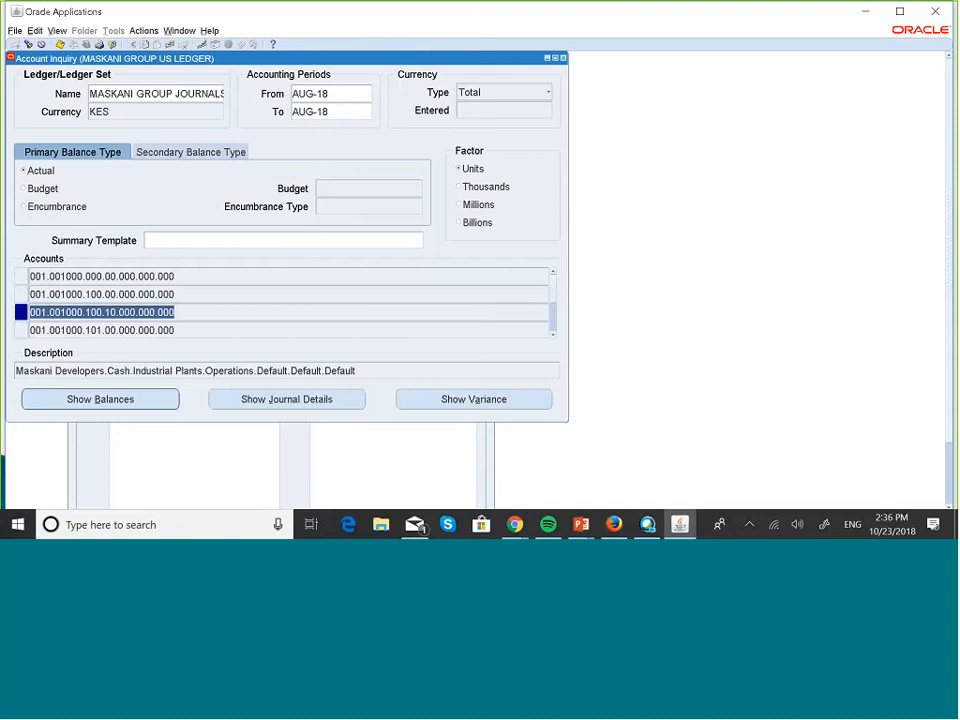
left_click(203, 94)
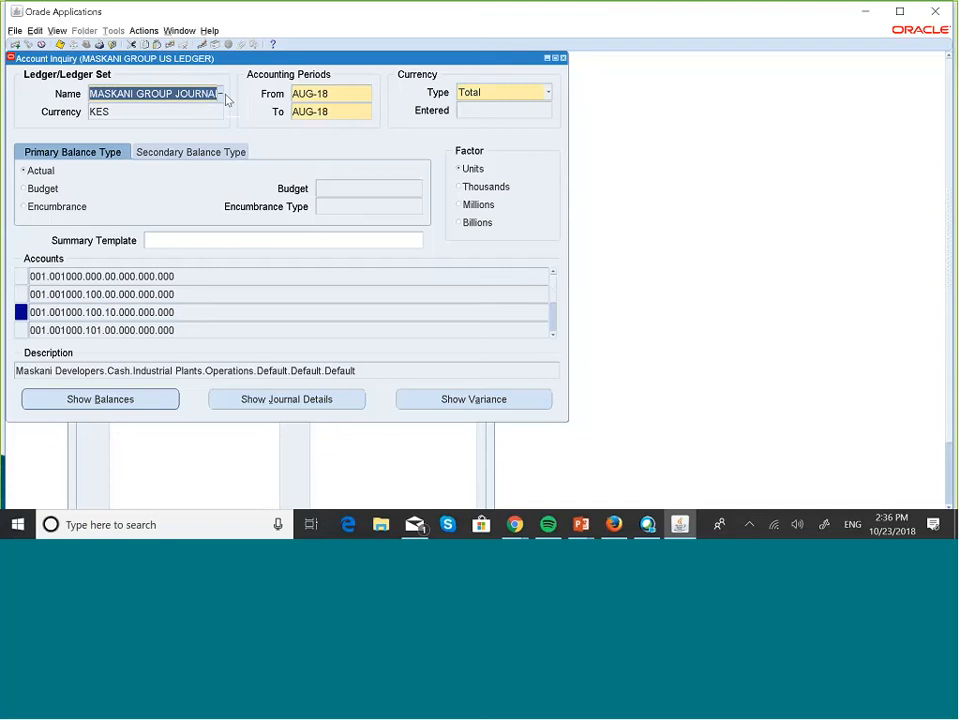
left_click(220, 95)
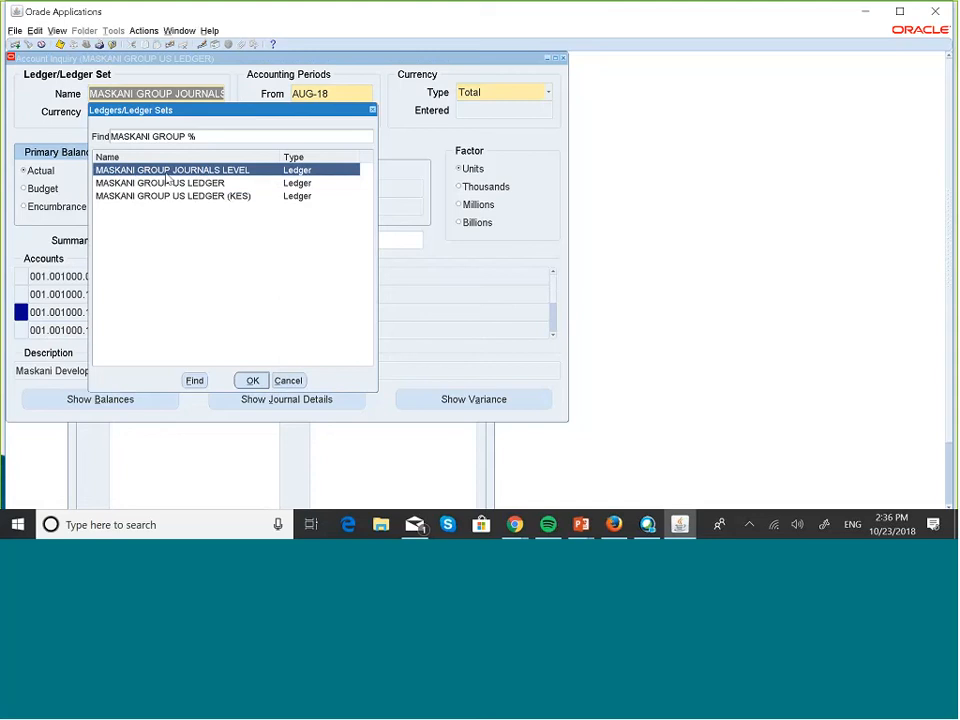
left_click(253, 380)
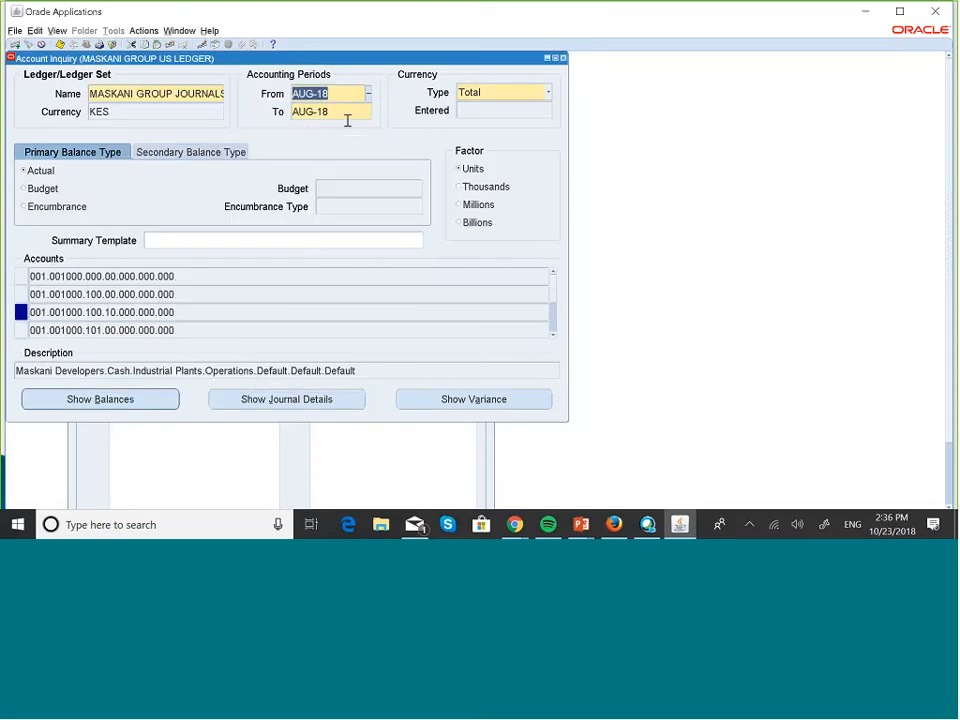
left_click(277, 273)
left_click(277, 273)
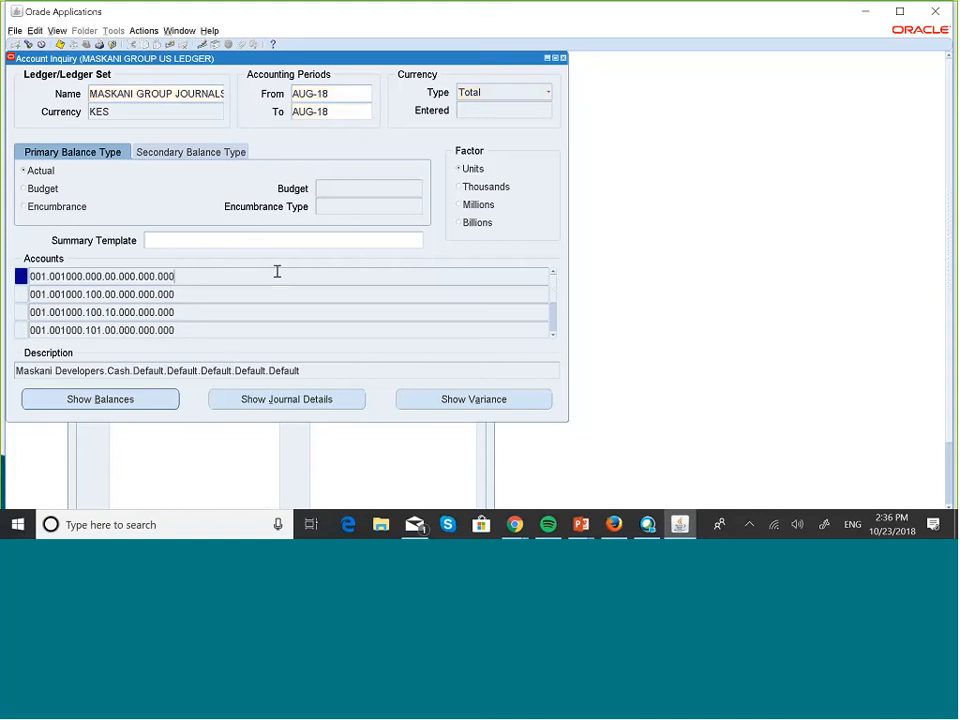
key("Down")
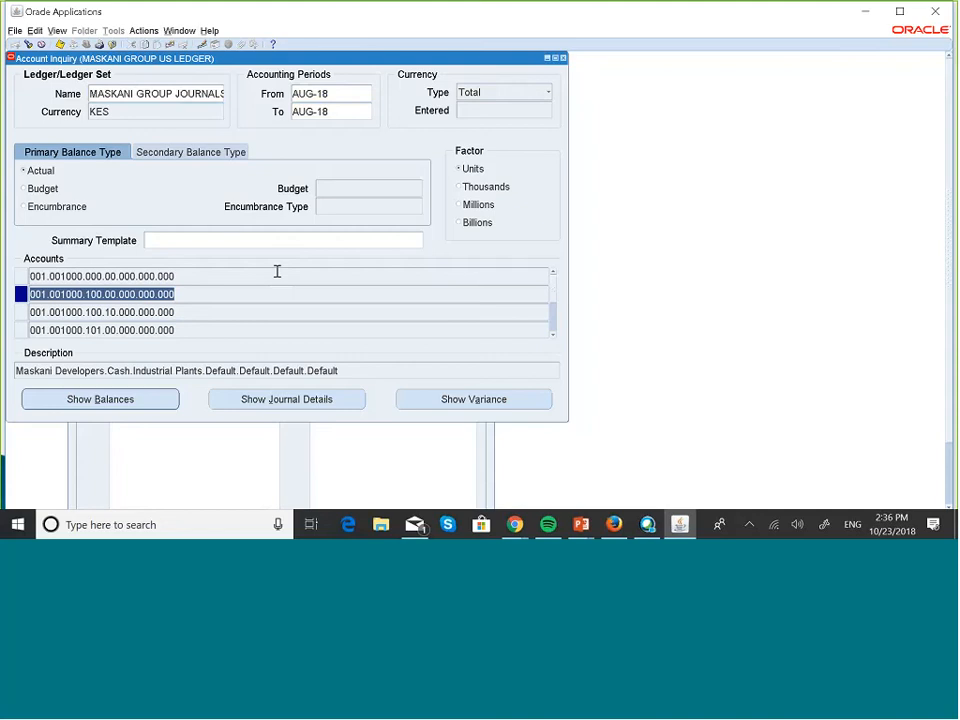
key("F4")
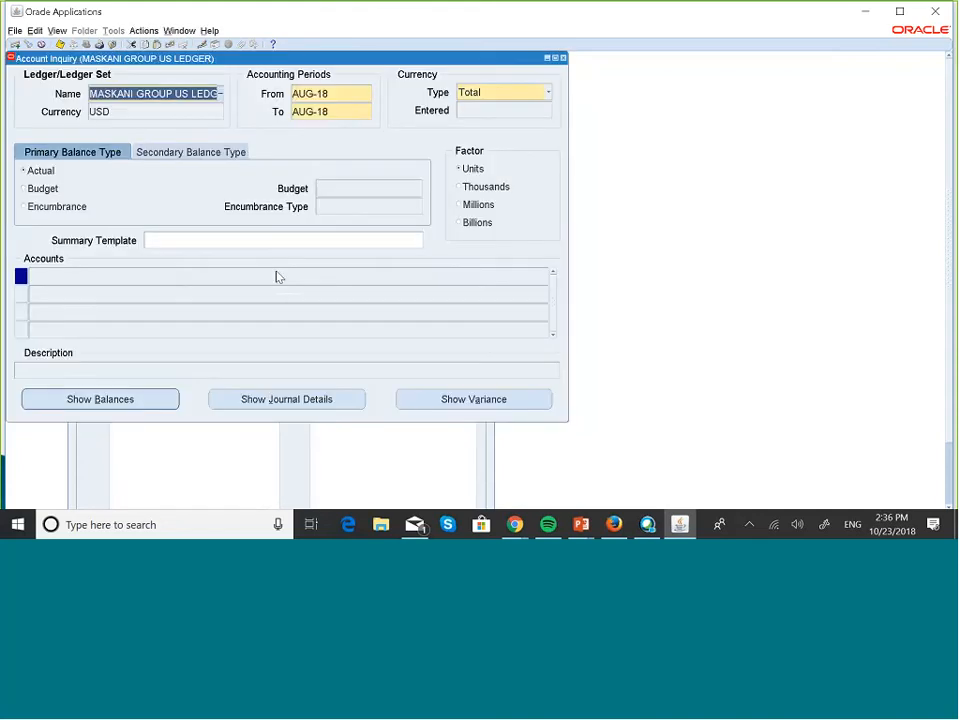
Step: Select MASKANI GROUP JOURNALS LEVEL as the inquiry ledger, set the secondary balance type to Actual without a budget, and return to the primary balance type
left_click(221, 94)
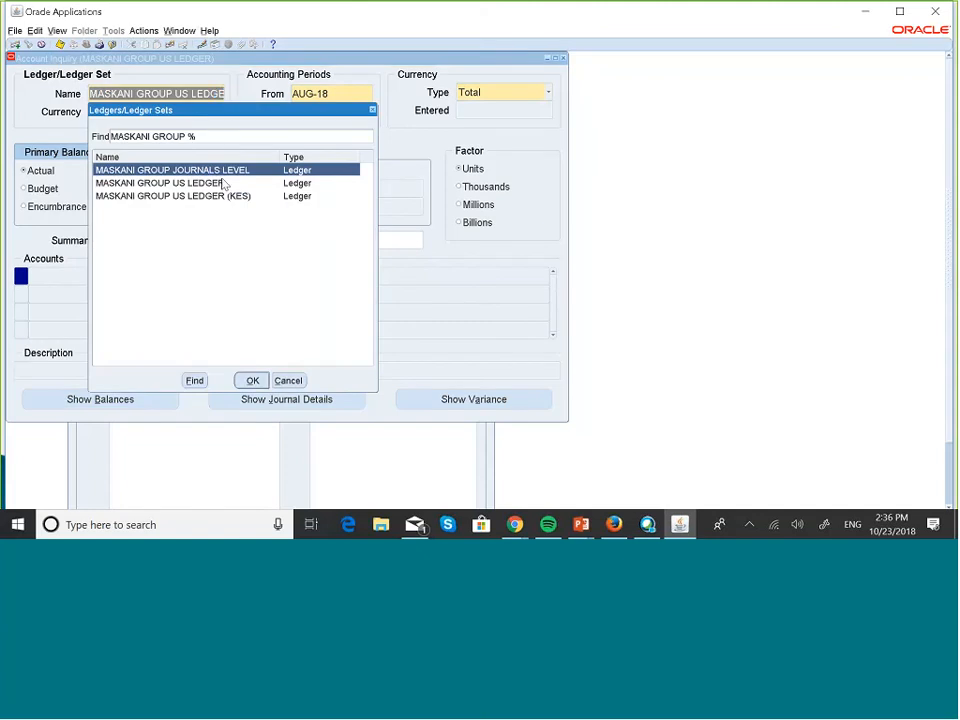
left_click(252, 380)
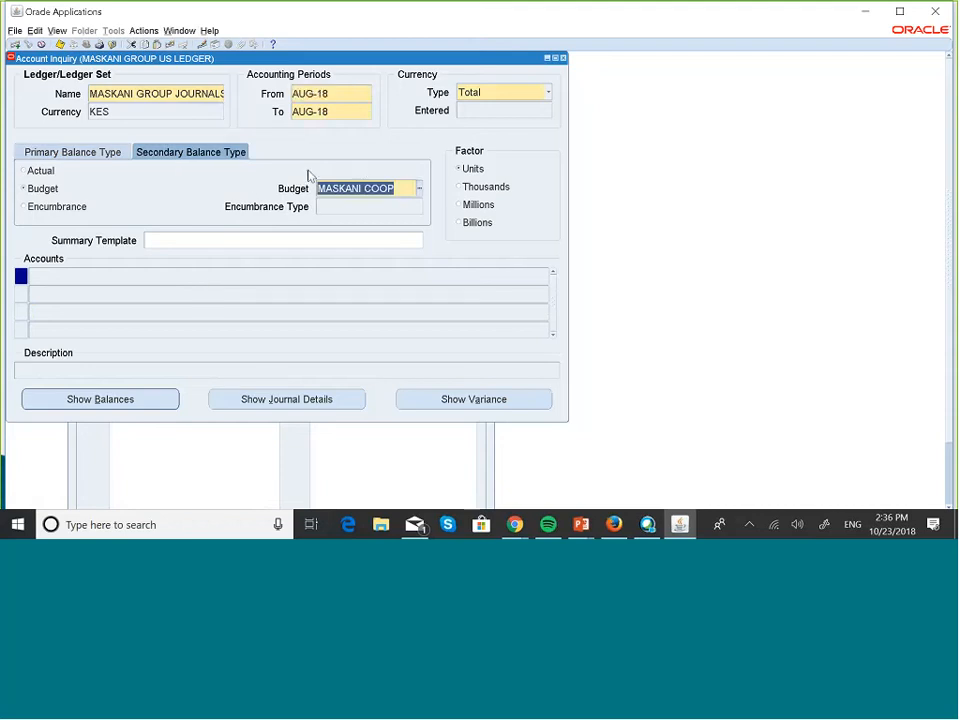
key("Delete")
left_click(34, 175)
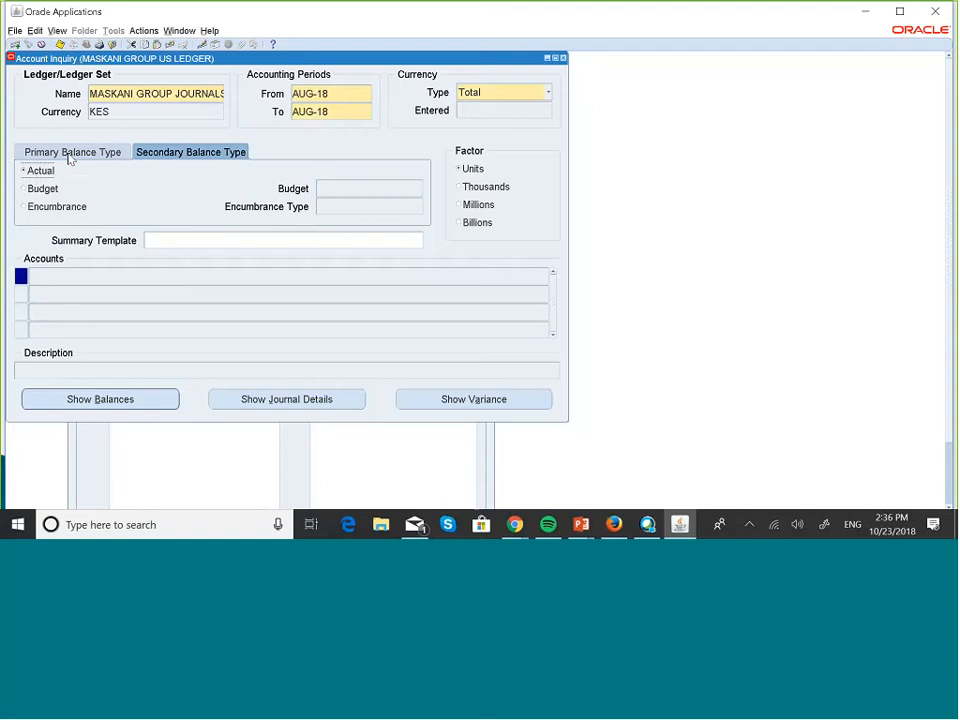
left_click(70, 155)
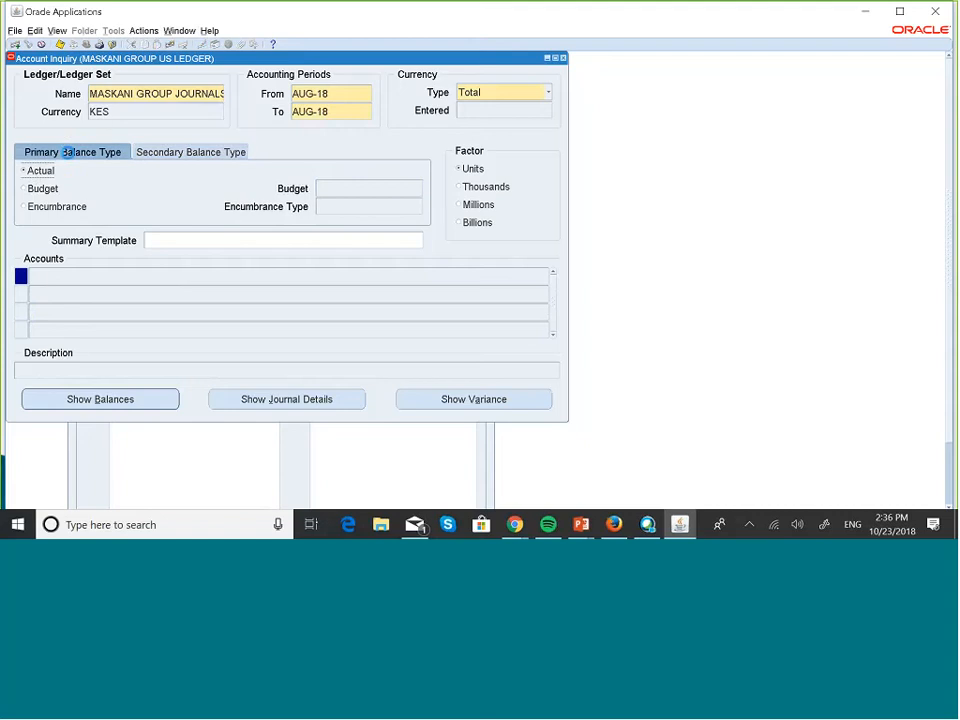
Step: Start an account search limited to company 001, account 001000 (Cash) and division 102 (Single Family Homes)
left_click(197, 279)
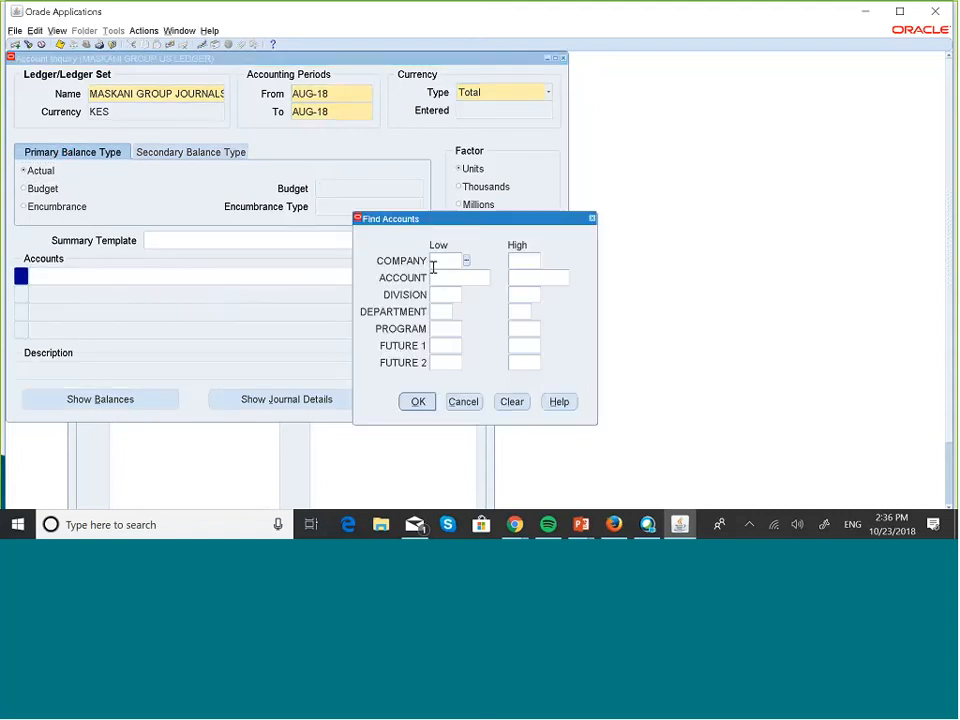
type("001")
key("Tab")
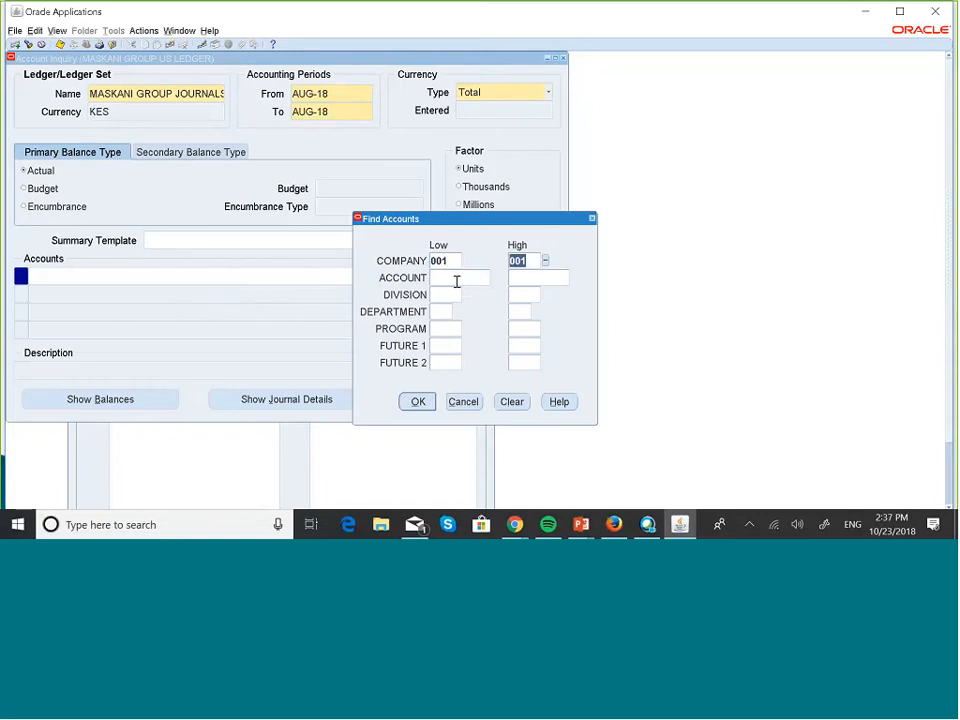
left_click(456, 281)
left_click(494, 278)
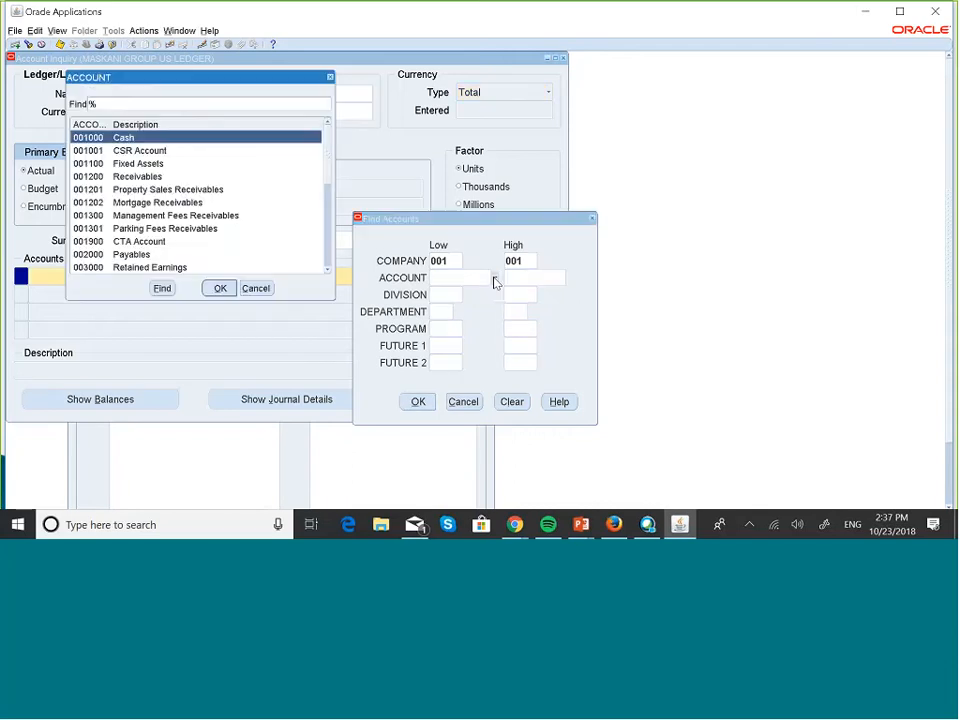
left_click(220, 289)
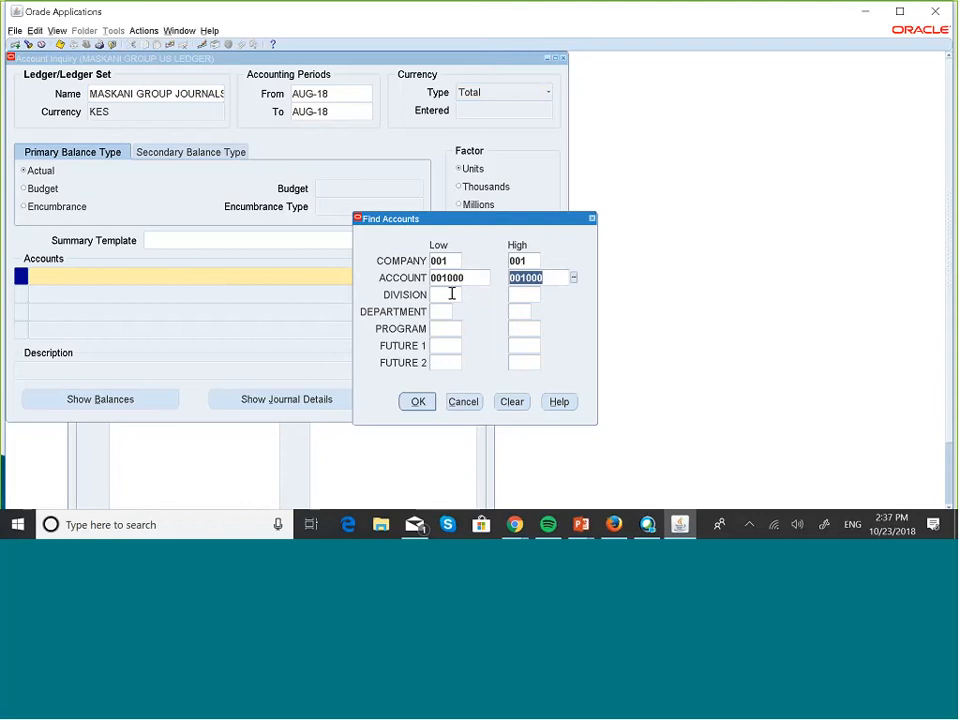
left_click(452, 293)
left_click(466, 296)
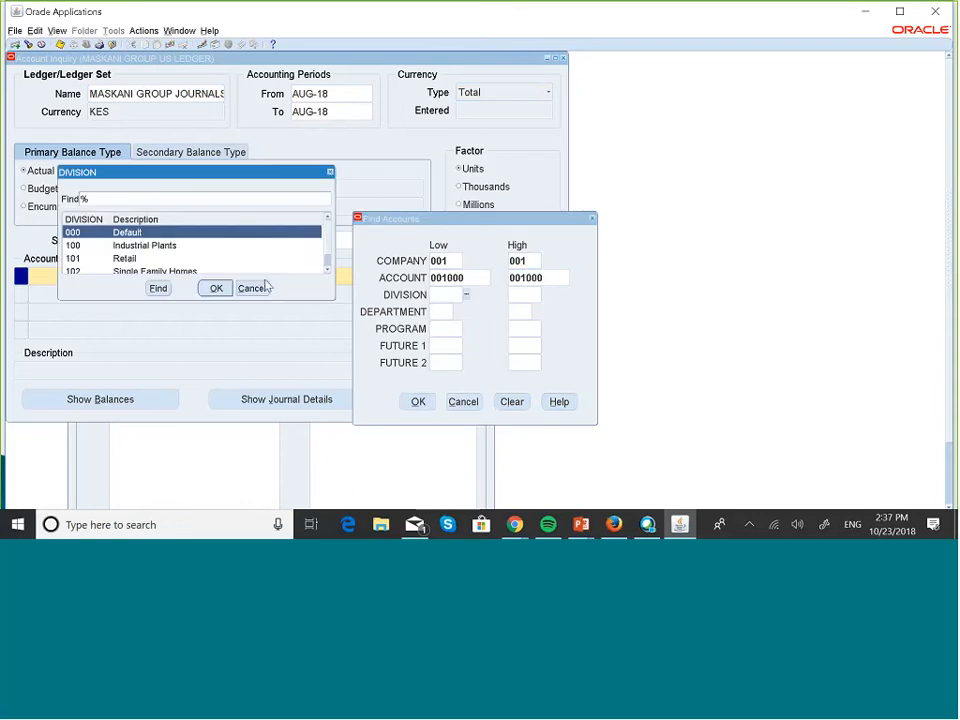
left_click(216, 288)
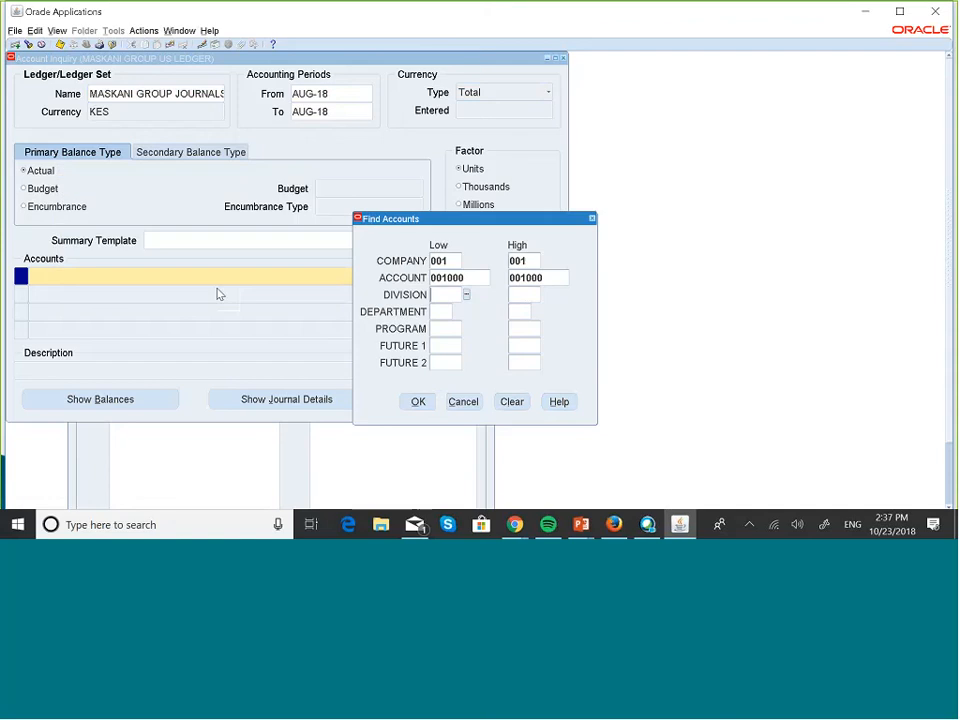
Step: Limit the search to department 00 and to program, Future 1 and Future 2 values of 000, and find the matching account
left_click(440, 311)
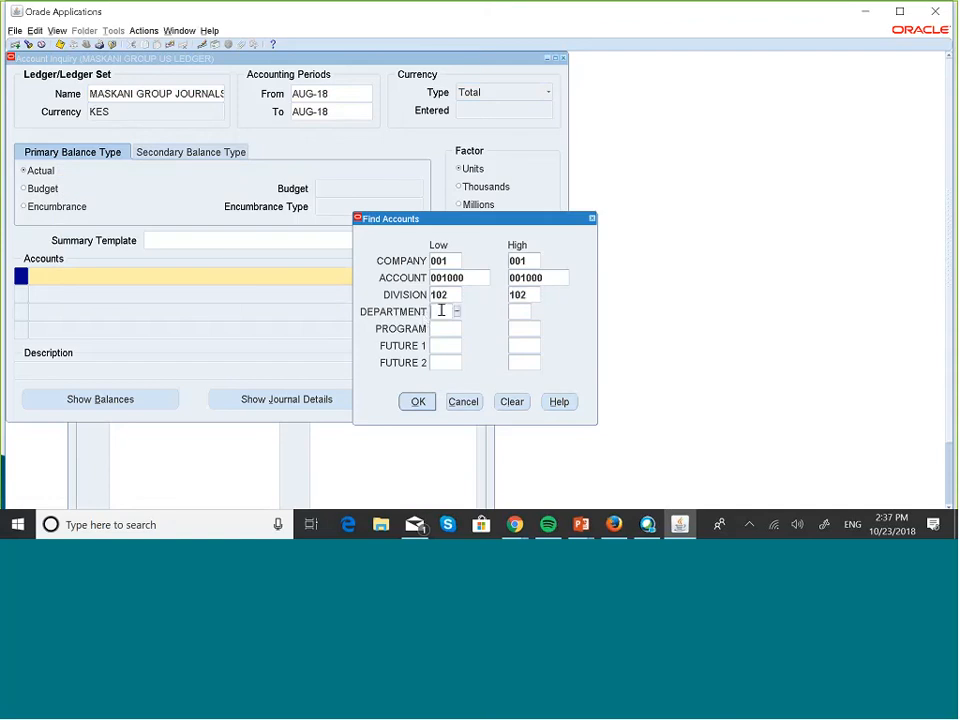
type("00")
key("Tab")
type("00")
key("Tab")
type("000")
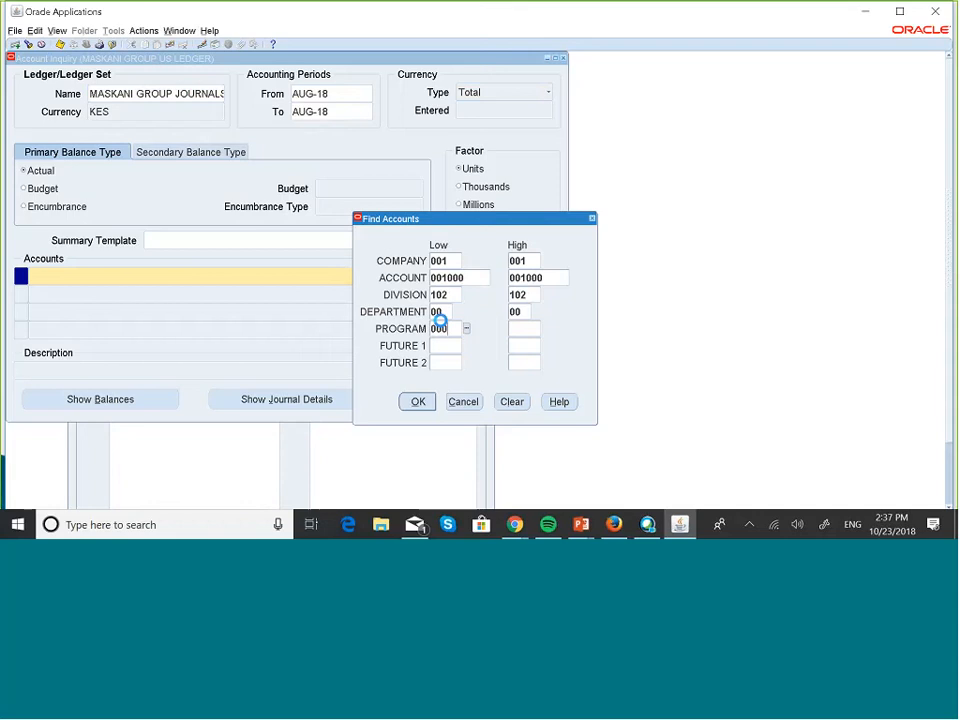
key("Tab")
left_click(437, 346)
type("000")
key("Tab")
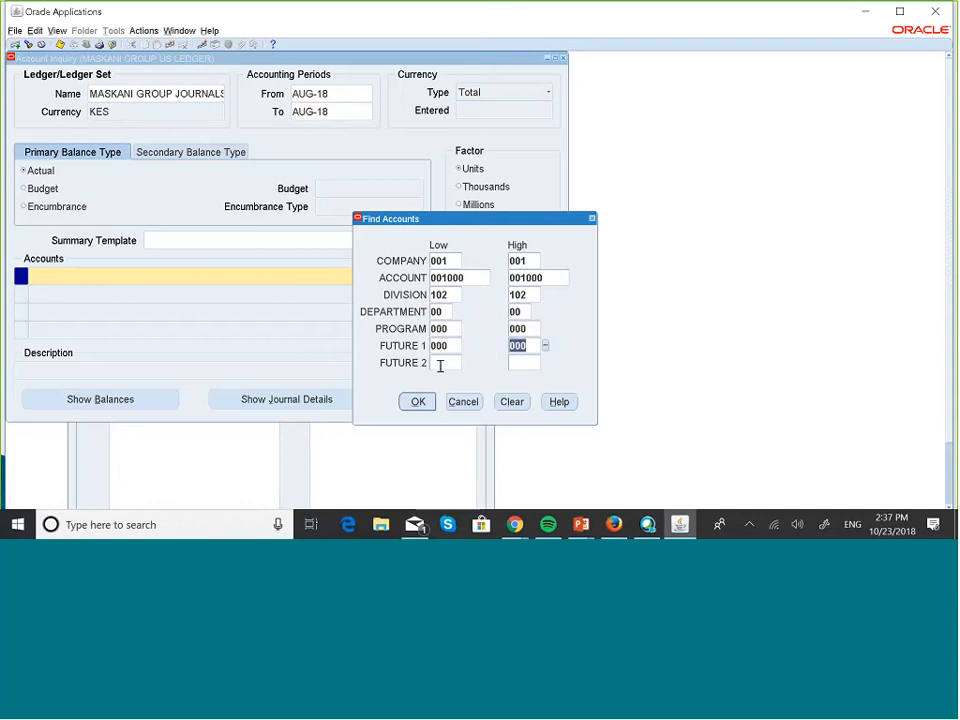
left_click(440, 363)
type("000")
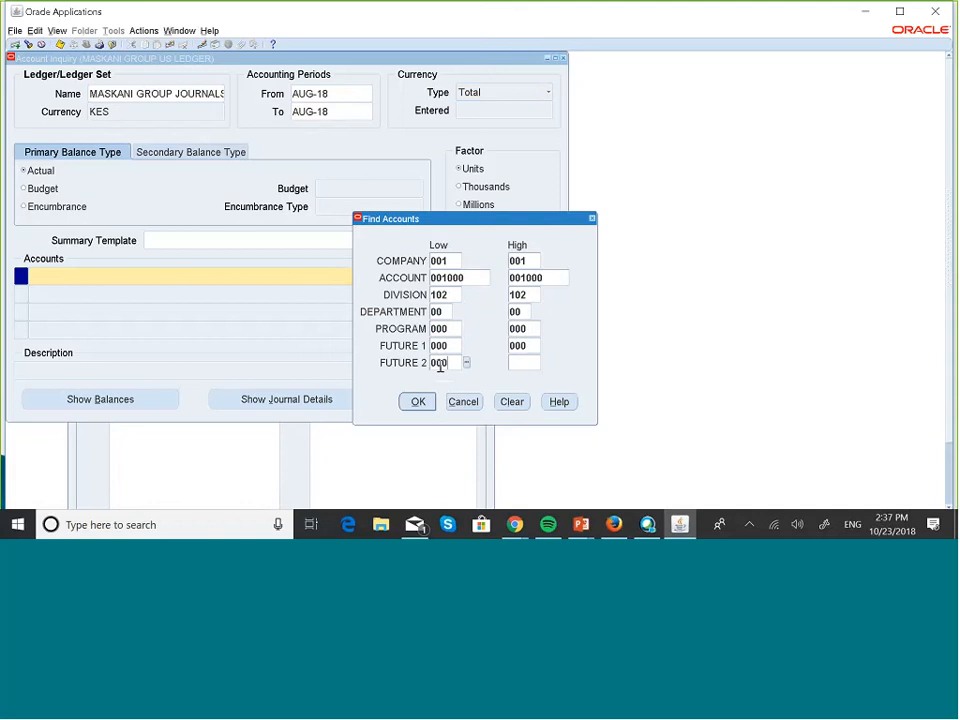
key("Tab")
type("000")
left_click(416, 401)
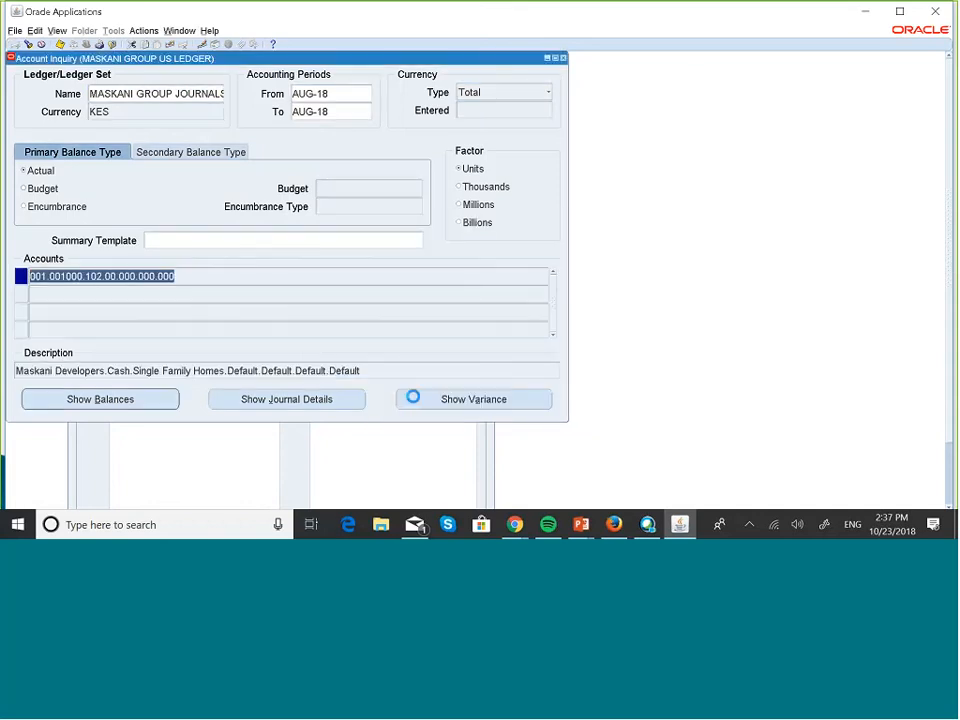
Step: Check the AUG-18 detail balances of account 001.001000.102.00.000.000.000 and the journal details behind them
left_click(123, 399)
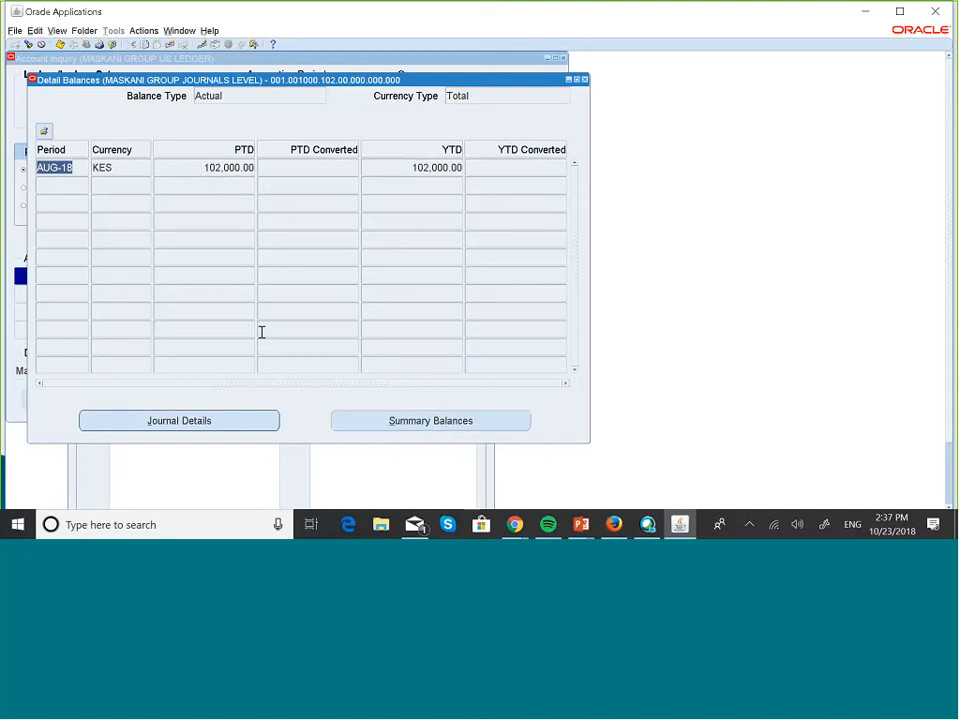
left_click(231, 418)
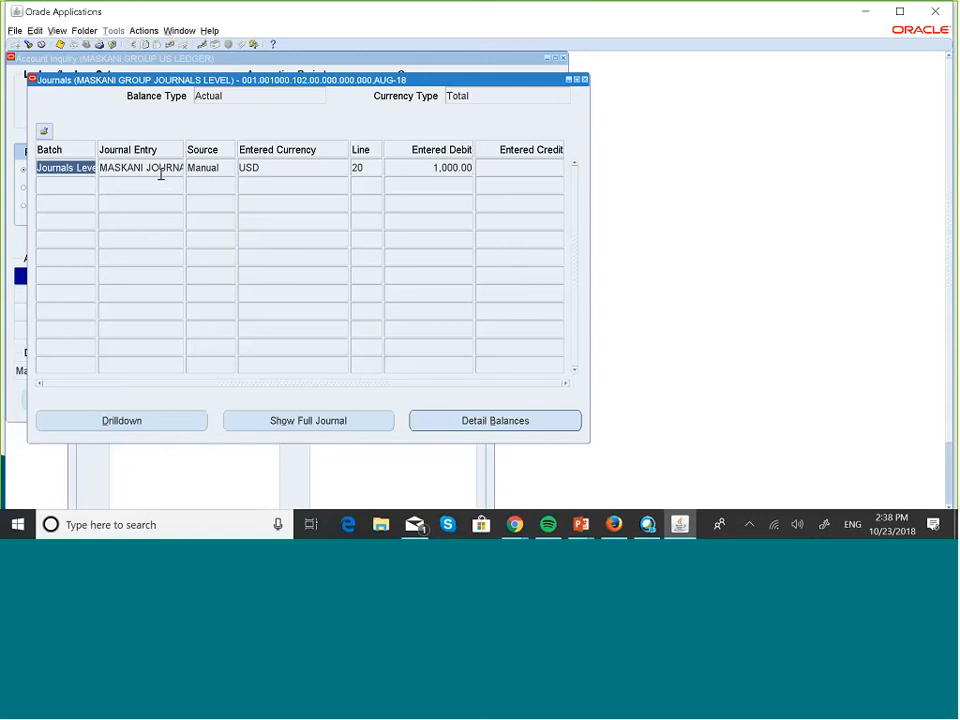
left_click(521, 420)
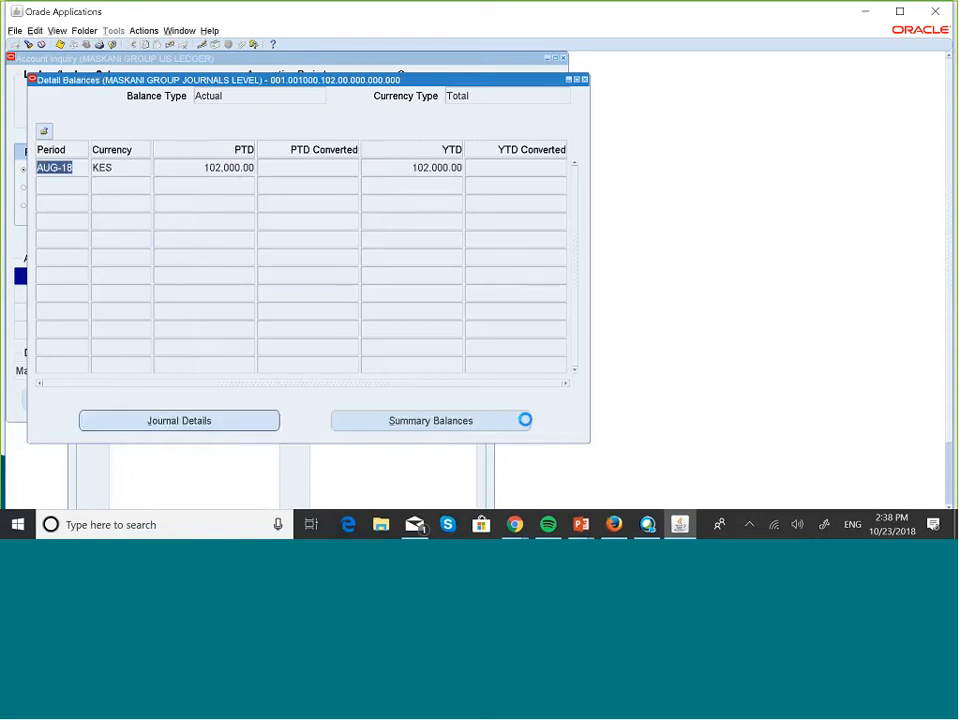
left_click(233, 422)
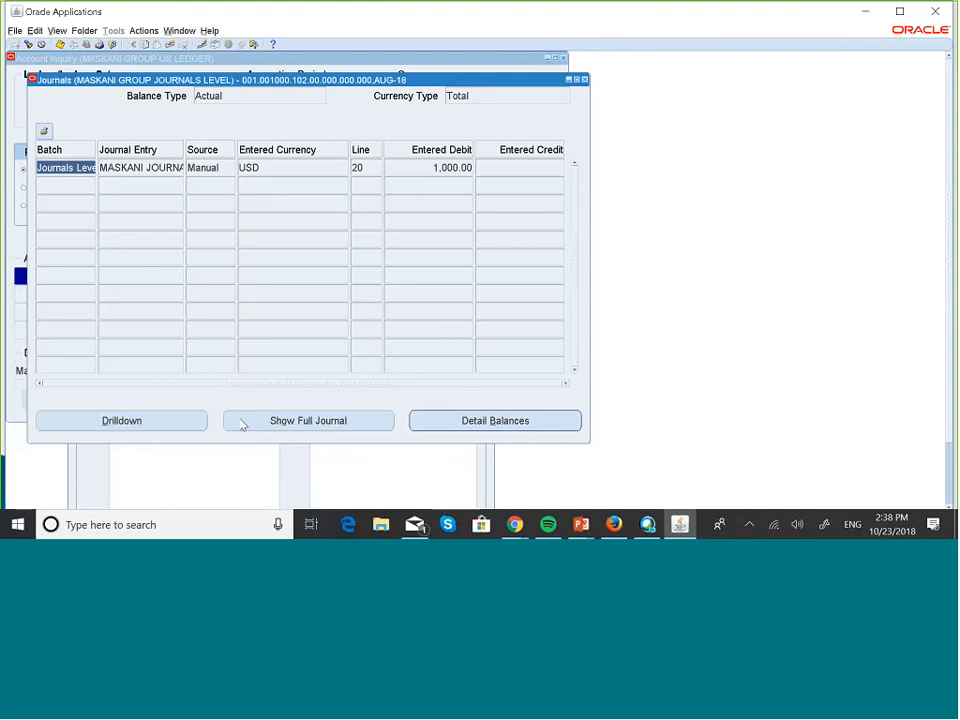
Step: Show the full Journals Level Test journal to examine its entered USD and accounted KES amounts, and return to the Account Inquiry
left_click(332, 422)
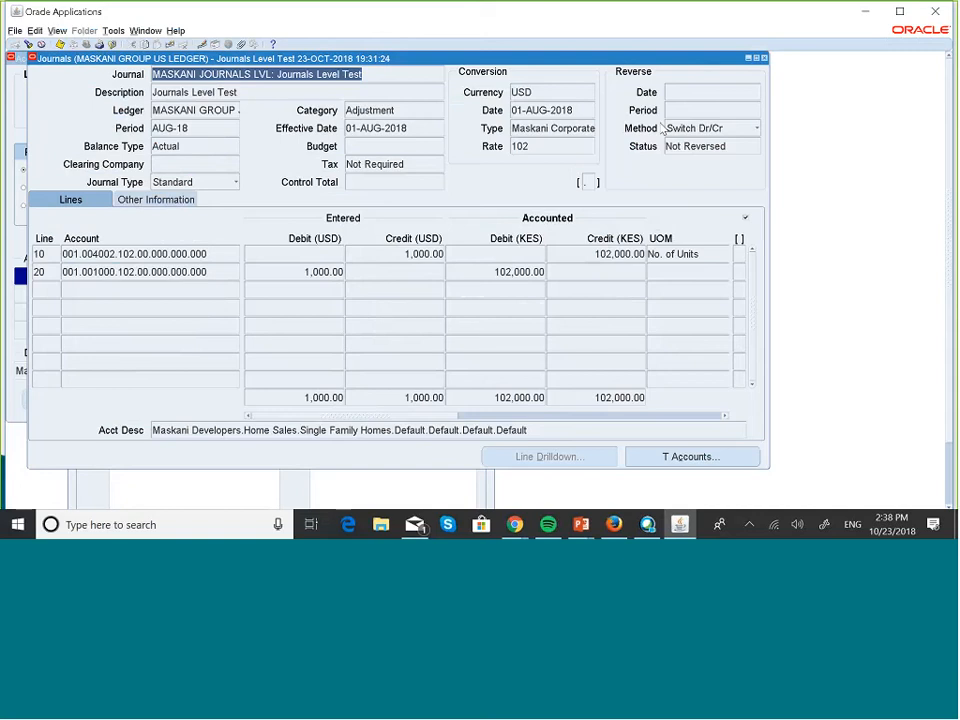
left_click(764, 59)
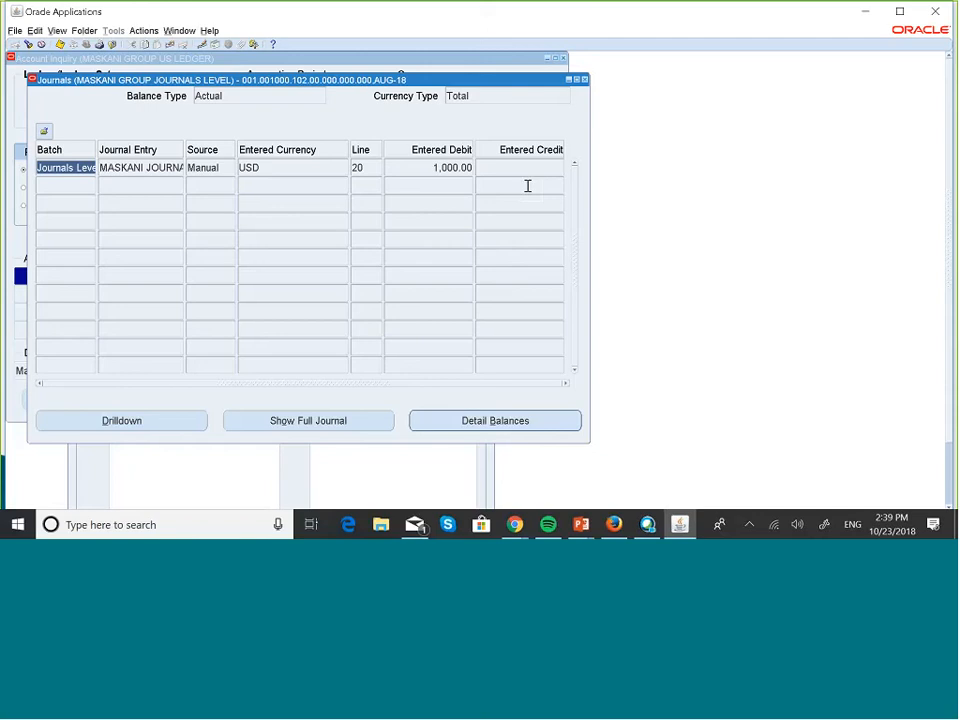
left_click(585, 79)
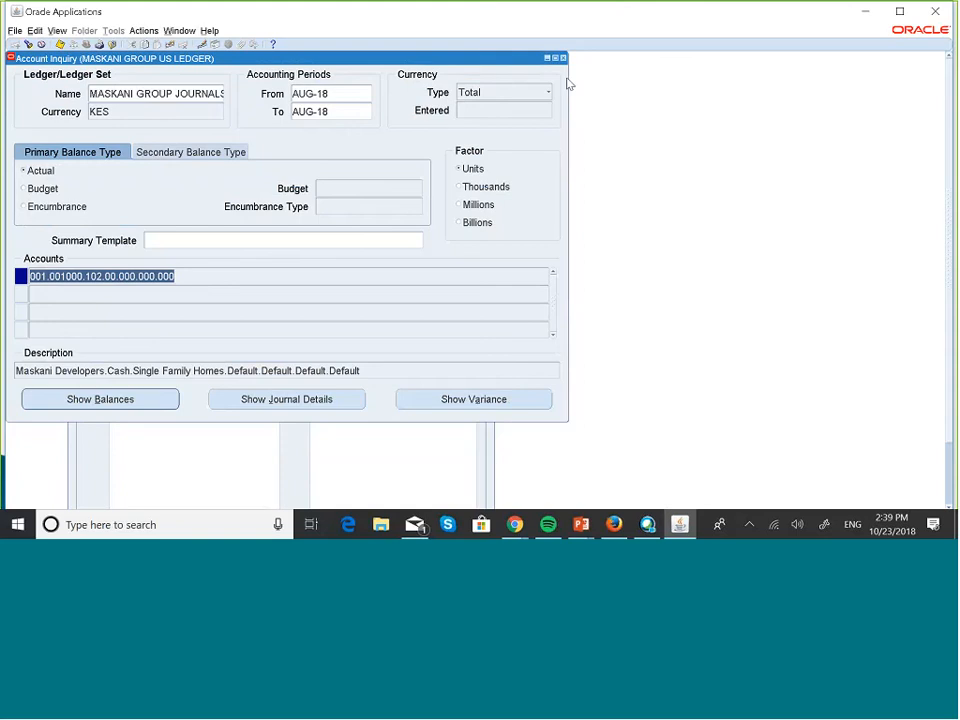
Step: Close the Account Inquiry and switch to the PowerPoint slide on creating a journals level reporting ledger
left_click(563, 58)
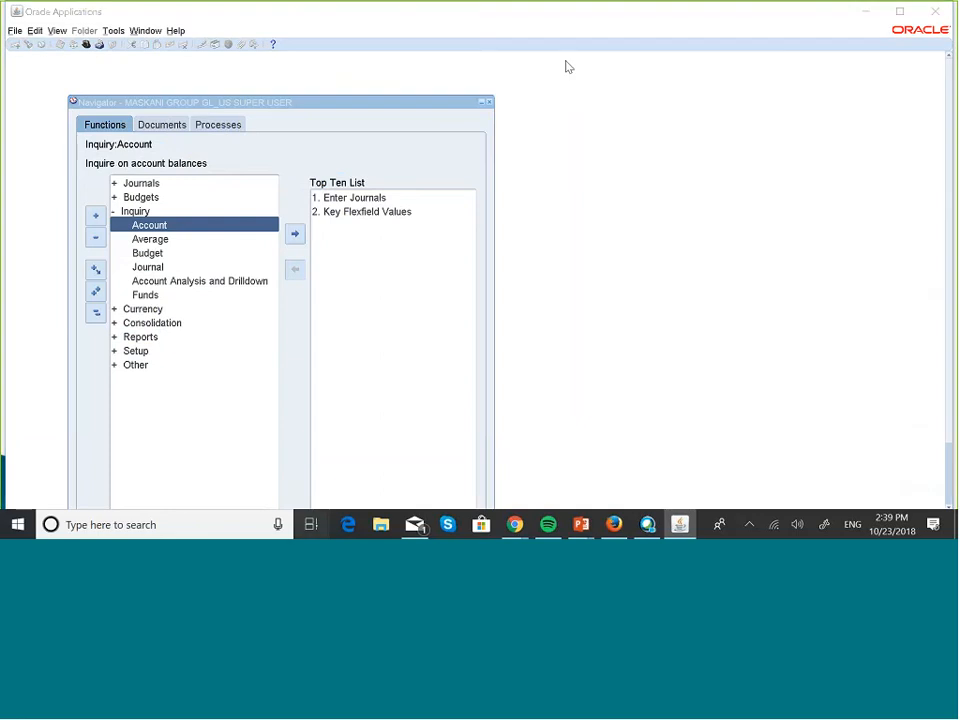
key("super+Tab")
left_click(424, 150)
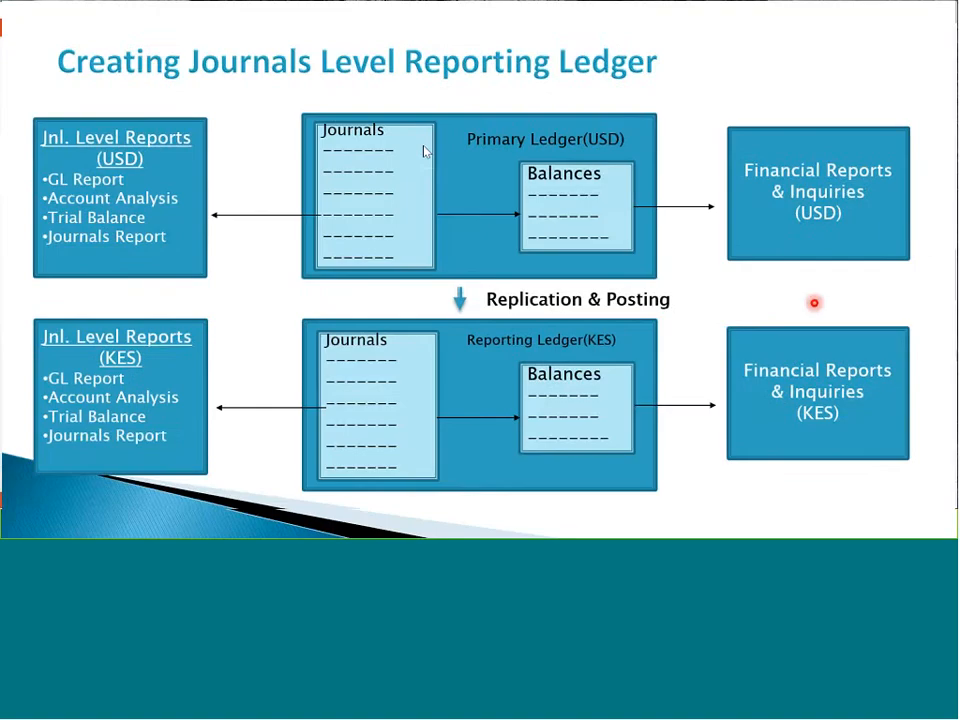
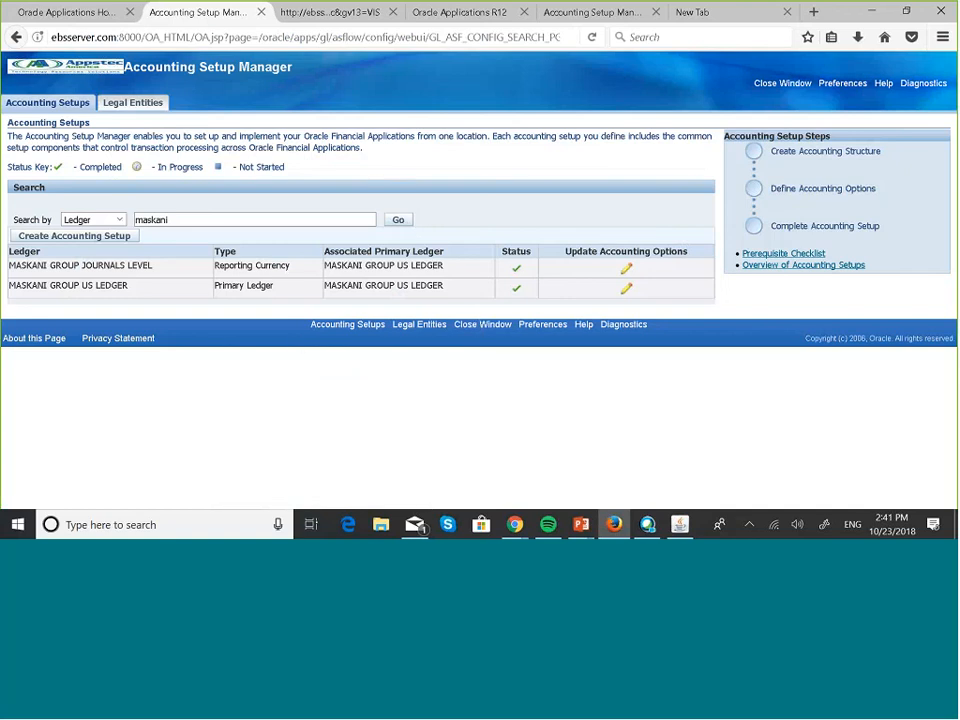
Step: Start adding a reporting currency to MASKANI GROUP US LEDGER with the Subledger currency conversion level
left_click(627, 290)
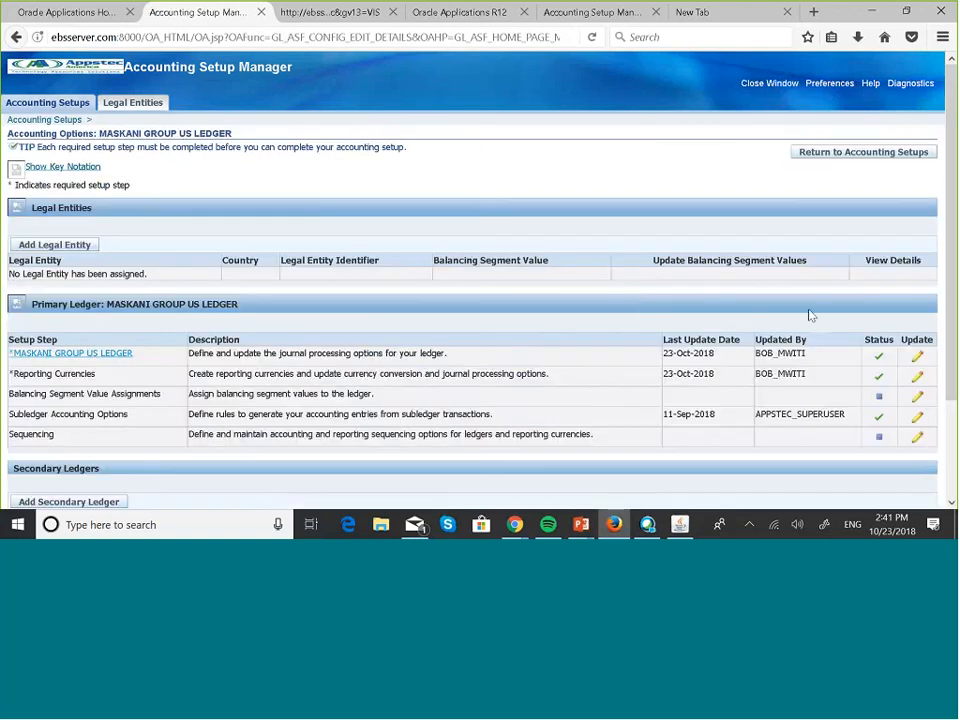
left_click(917, 378)
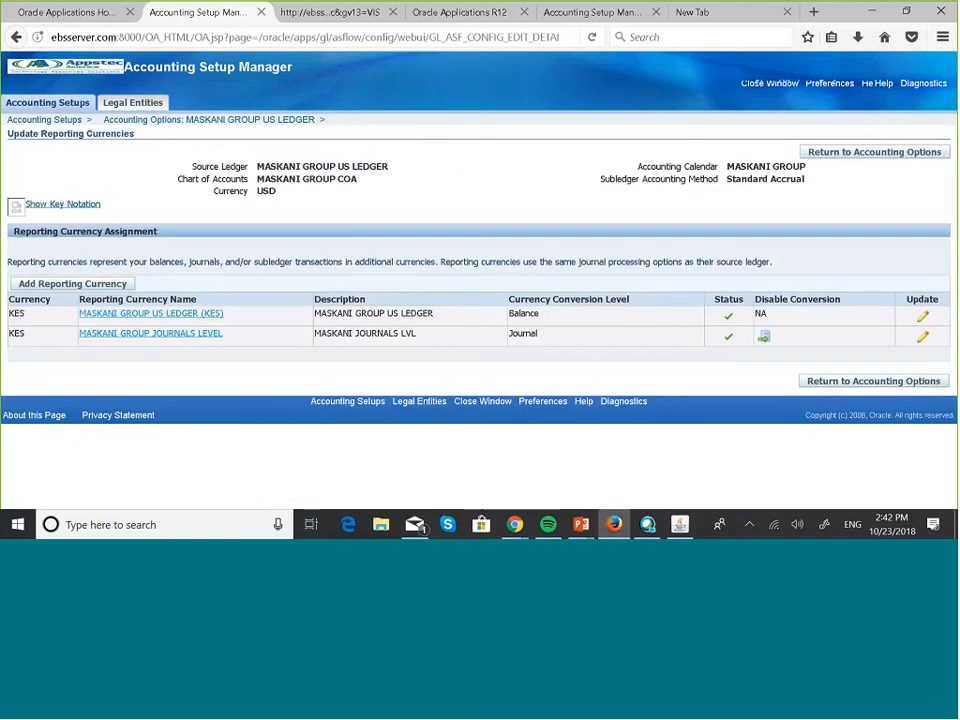
left_click(117, 287)
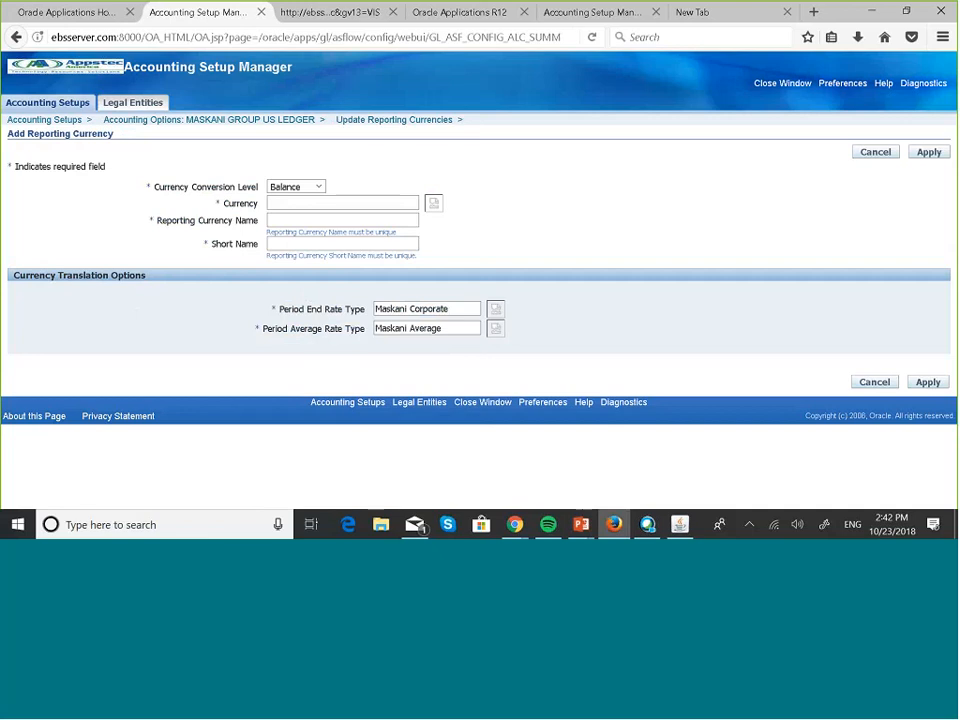
left_click(320, 188)
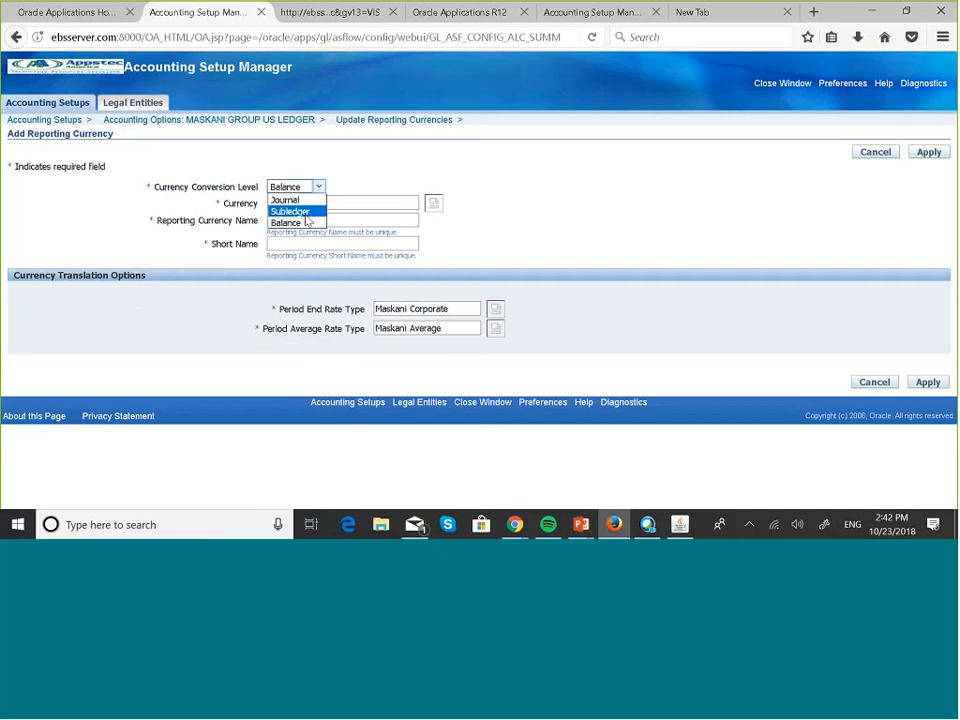
left_click(306, 214)
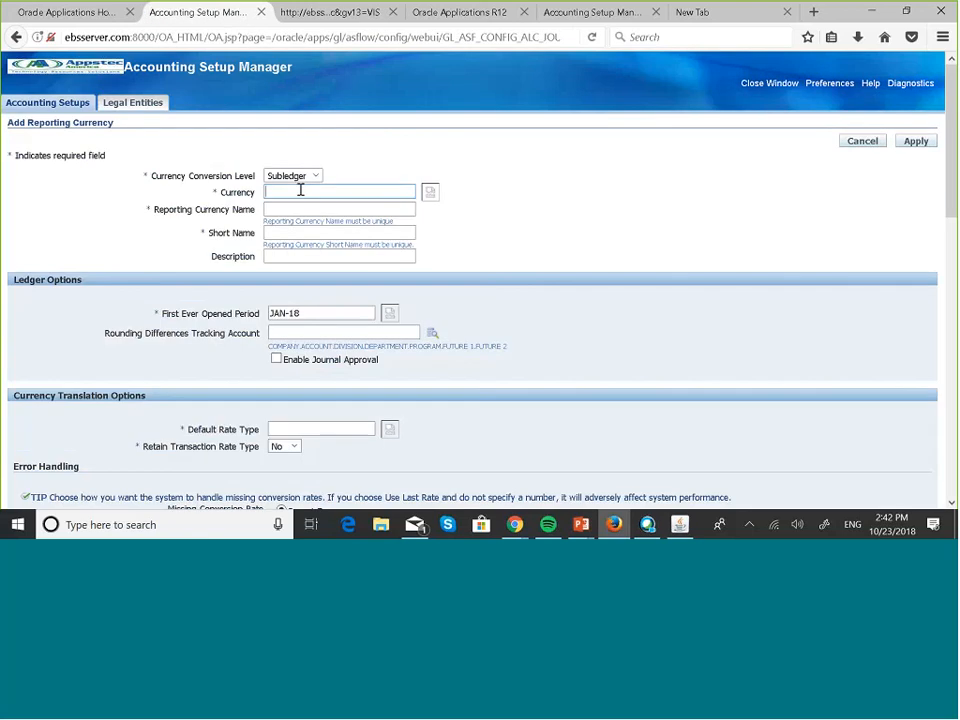
Step: Set the new reporting currency's currency to KES, the Kenyan Shilling
left_click(300, 189)
key("Caps_Lock")
type("K")
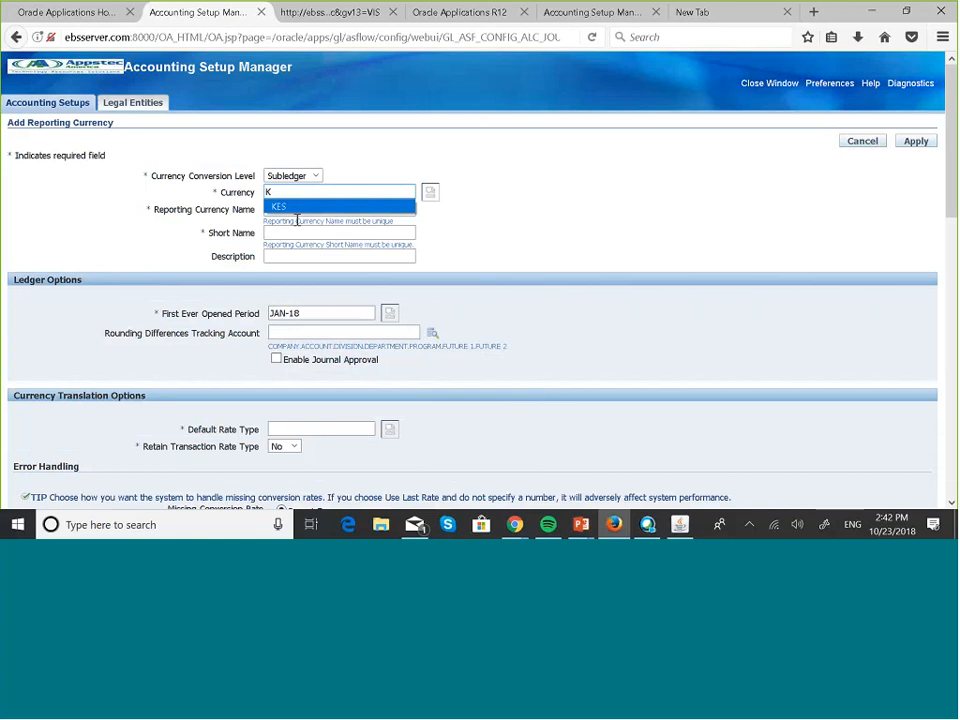
left_click(313, 208)
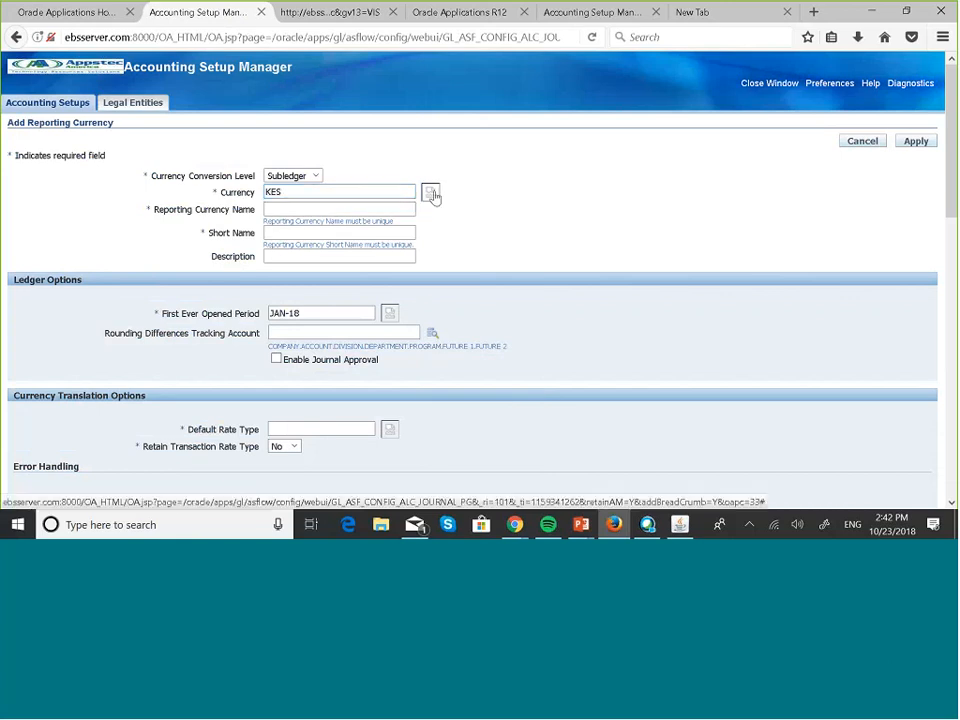
left_click(431, 193)
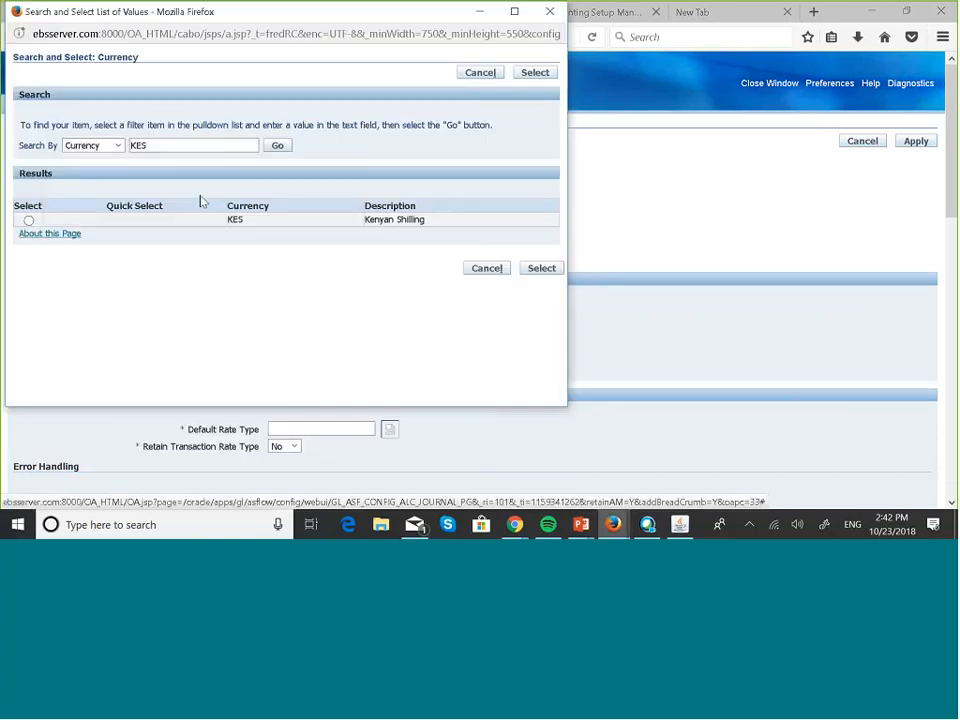
left_click(29, 220)
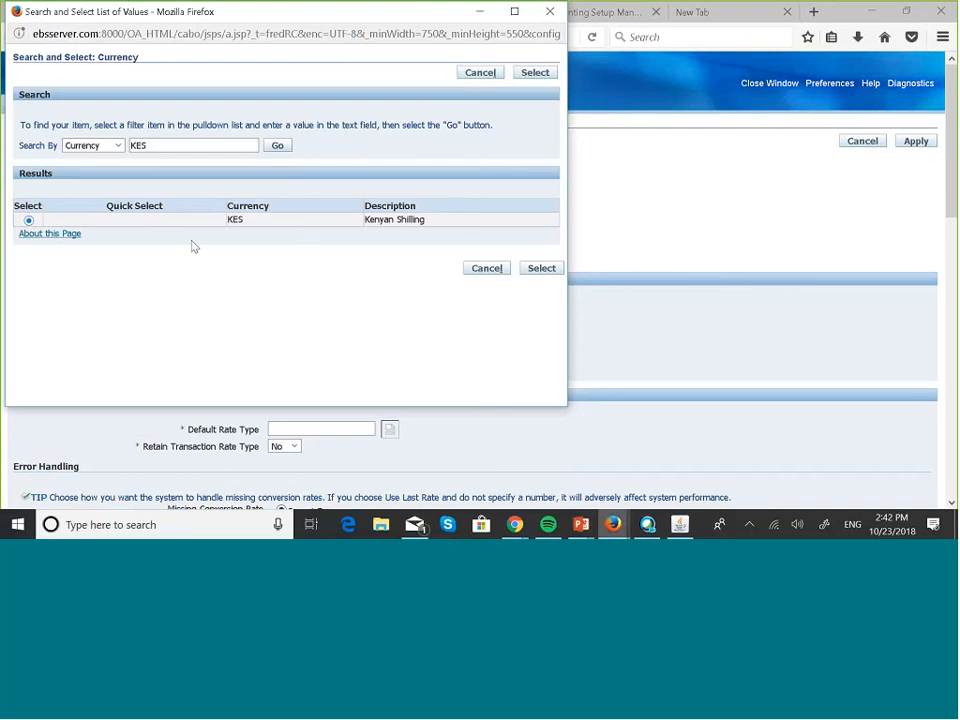
left_click(550, 272)
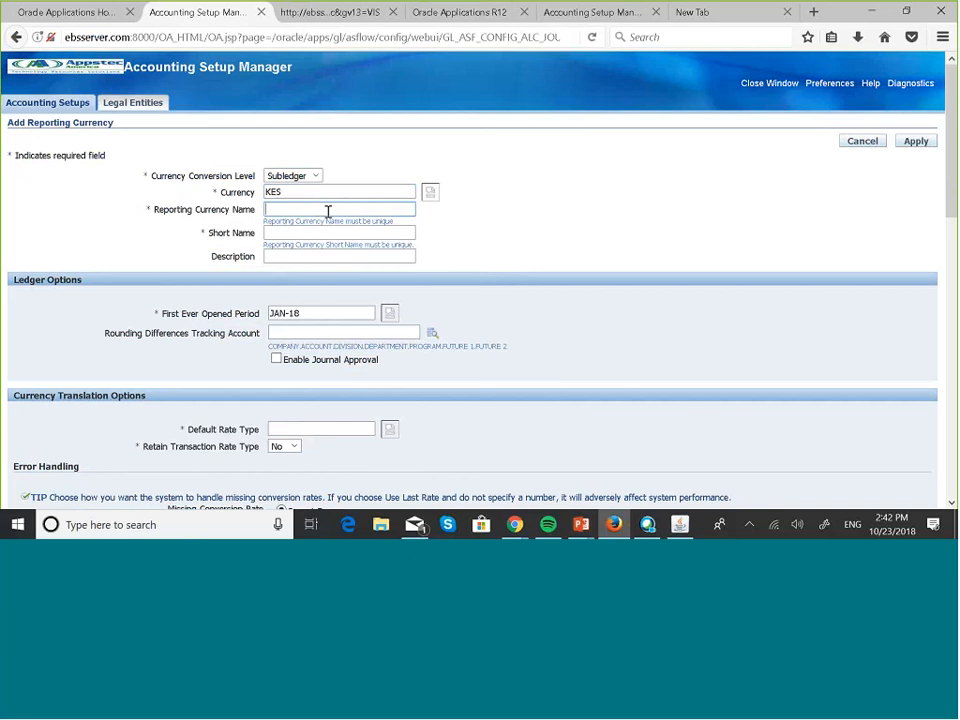
Step: Name the reporting currency MASKANI GROUP SUBLEDGER LEVEL and give it the short name MASKANI GROUP SUBLE
left_click(330, 210)
type("MASKANI")
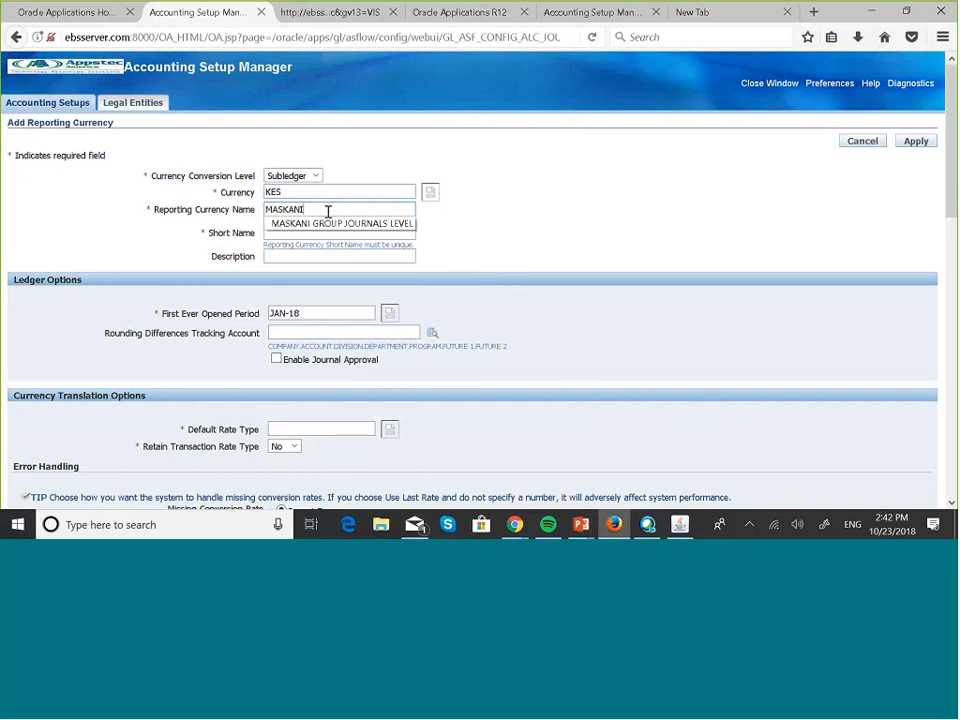
type(" GROUP SUBLEDGER L")
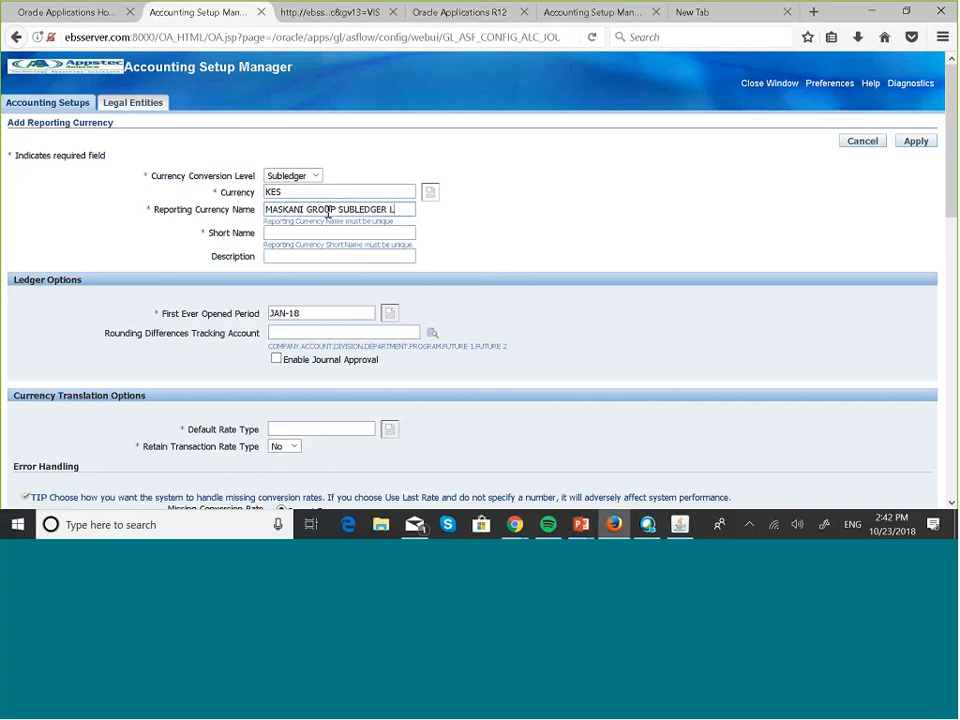
type("EVEL")
left_click(285, 231)
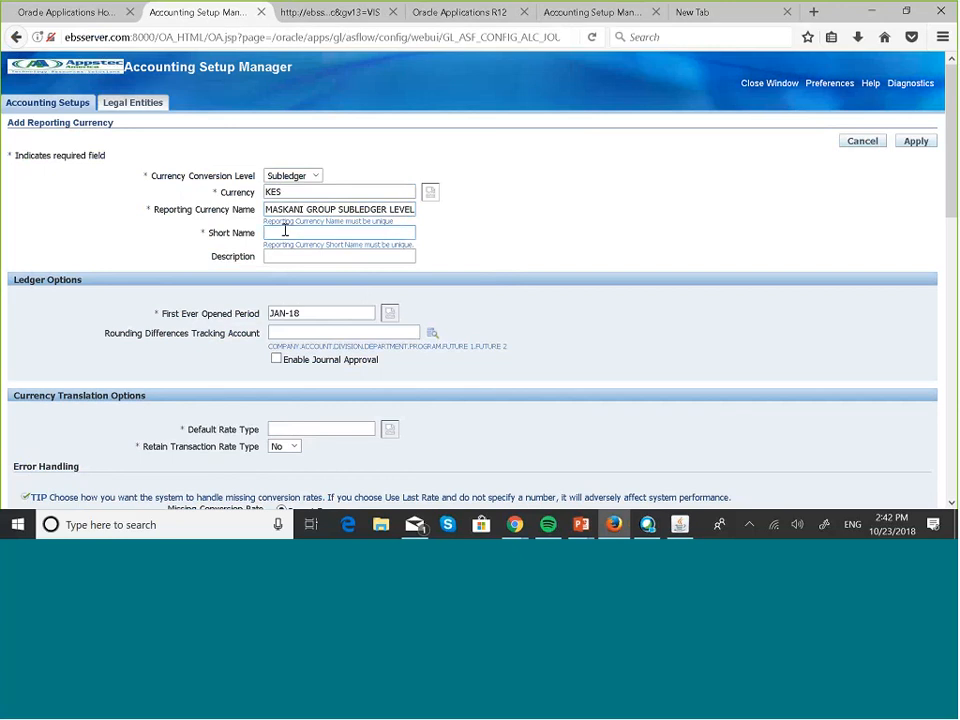
type("MASKANI GROUP SBU")
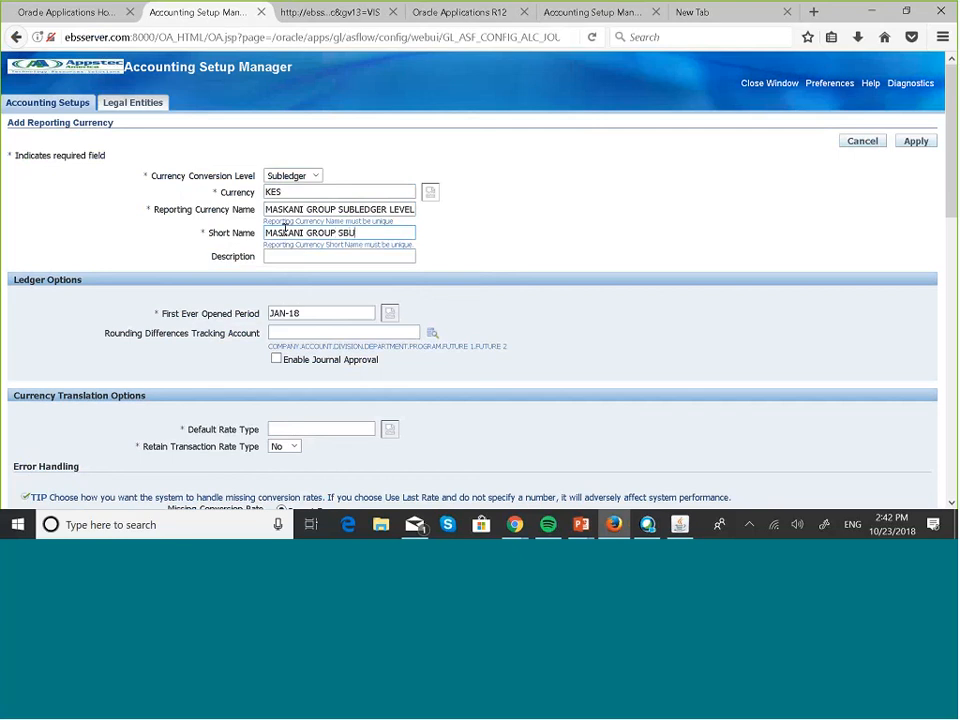
key("BackSpace")
key("BackSpace")
type("UBLED")
key("BackSpace")
Step: Copy the short name MASKANI GROUP SUBLE into the reporting currency's description
key("shift+Left")
key("shift+Left")
key("shift+Left")
key("shift+Left")
key("shift+Left")
key("shift+Left")
key("shift+Left")
key("shift+Left")
key("shift+Left")
key("shift+Left")
key("shift+Left")
key("shift+Left")
key("shift+Left")
key("shift+Left")
key("shift+Left")
key("shift+Left")
key("shift+Left")
key("shift+Left")
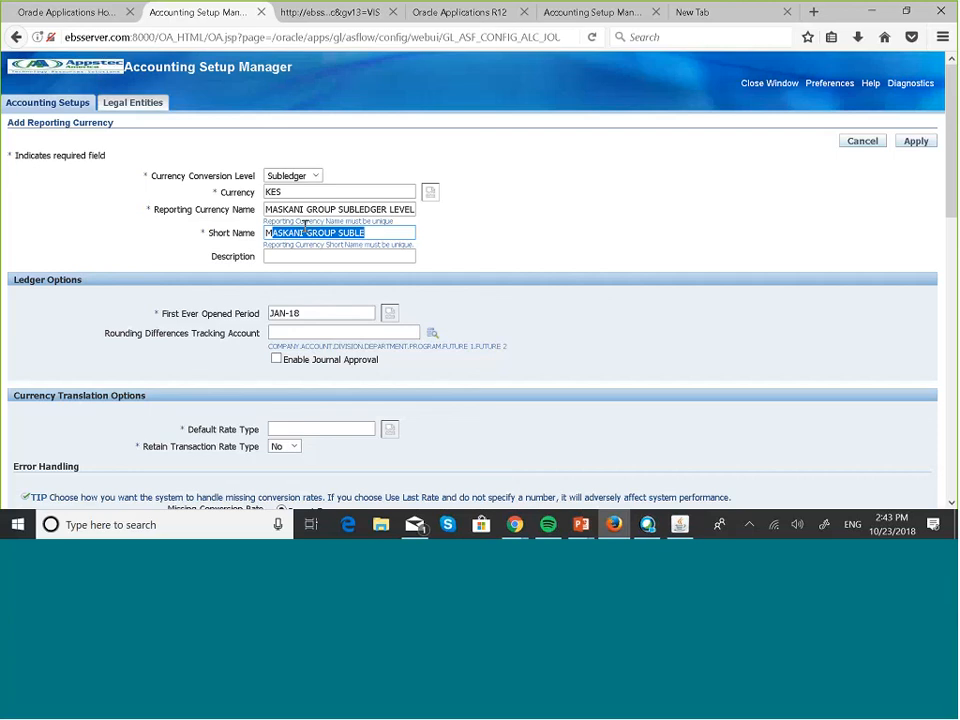
key("shift+Left")
key("ctrl+c")
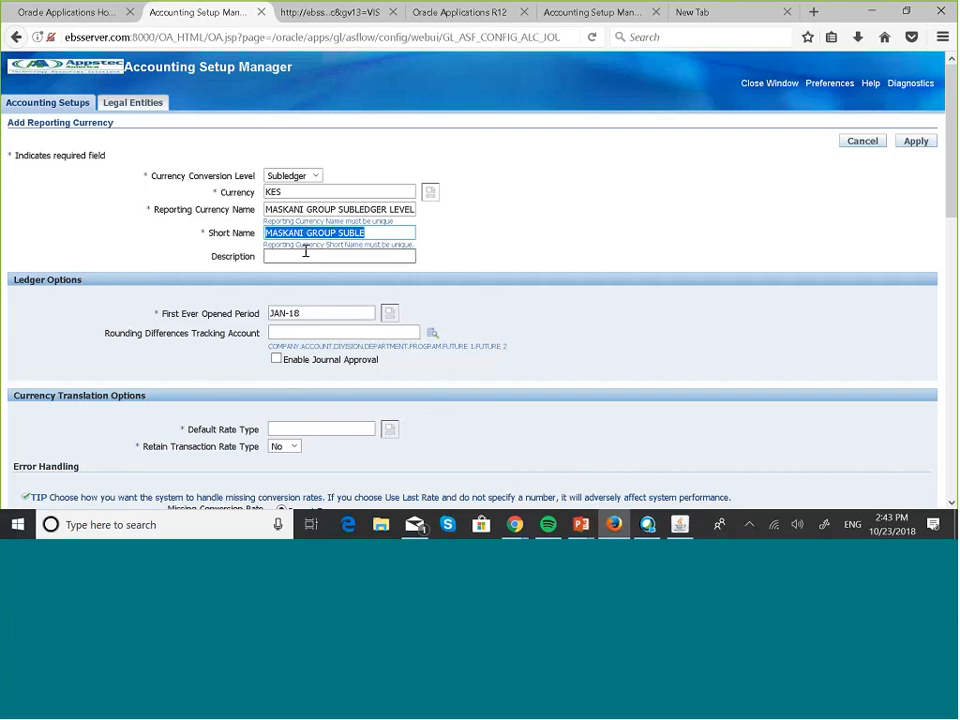
left_click(306, 255)
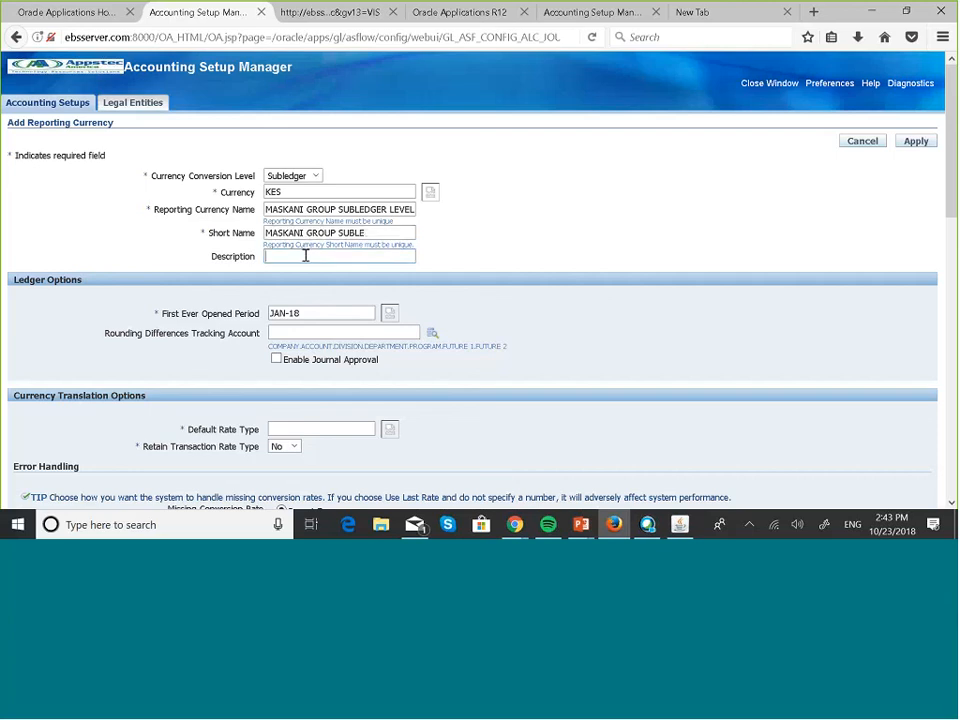
key("ctrl+v")
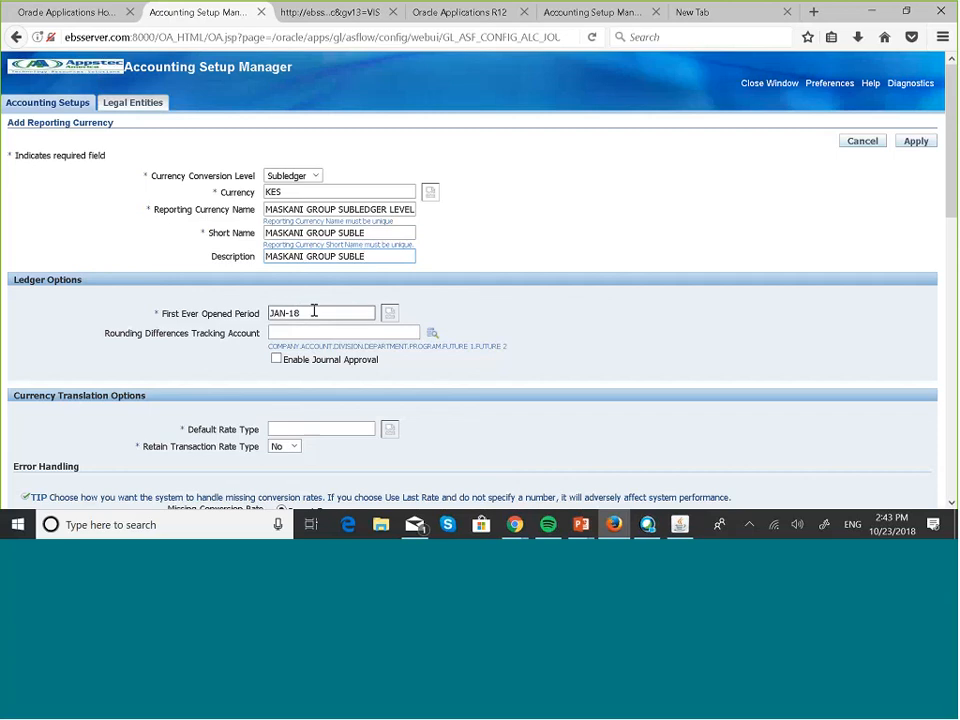
Step: Look up the Maskani rate types and choose Maskani Corporate as the default rate type for currency translation
scroll(471, 426, "down", 2)
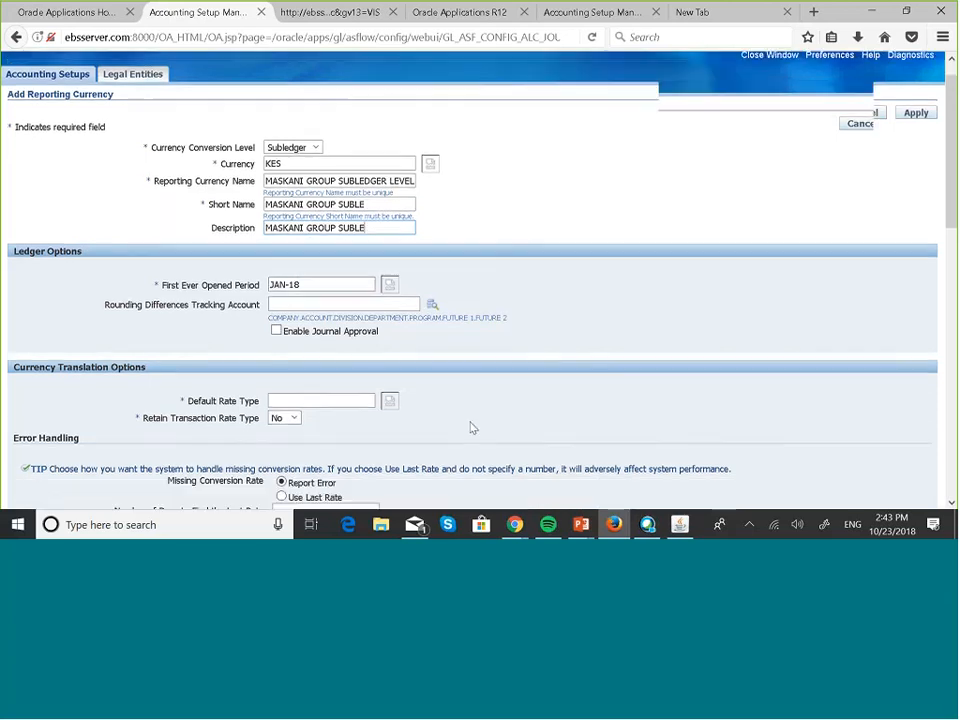
left_click(321, 375)
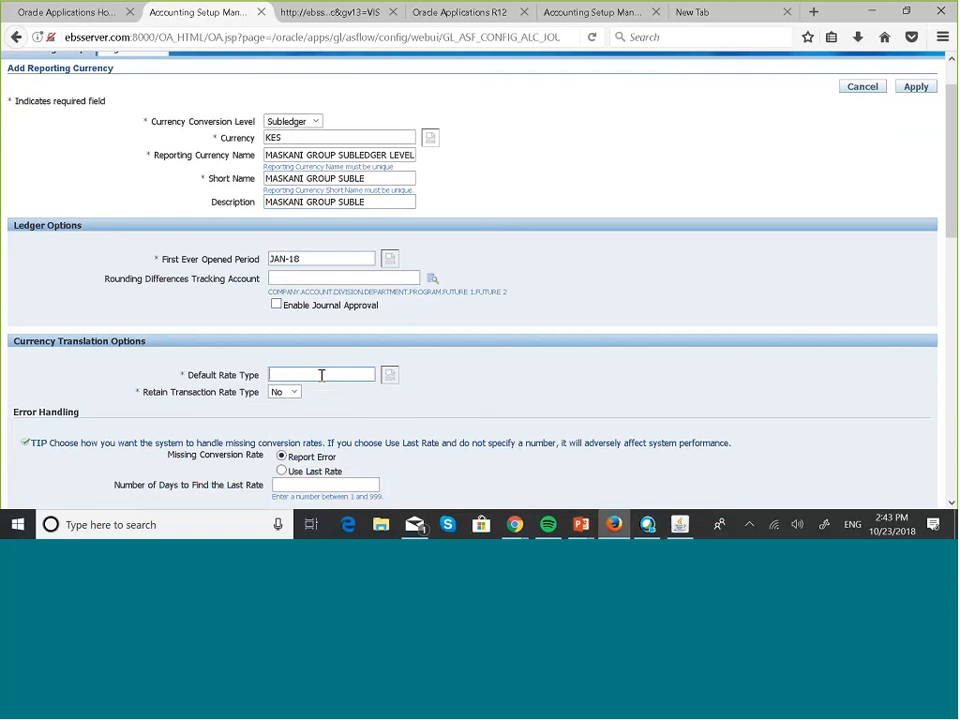
type("MASKA")
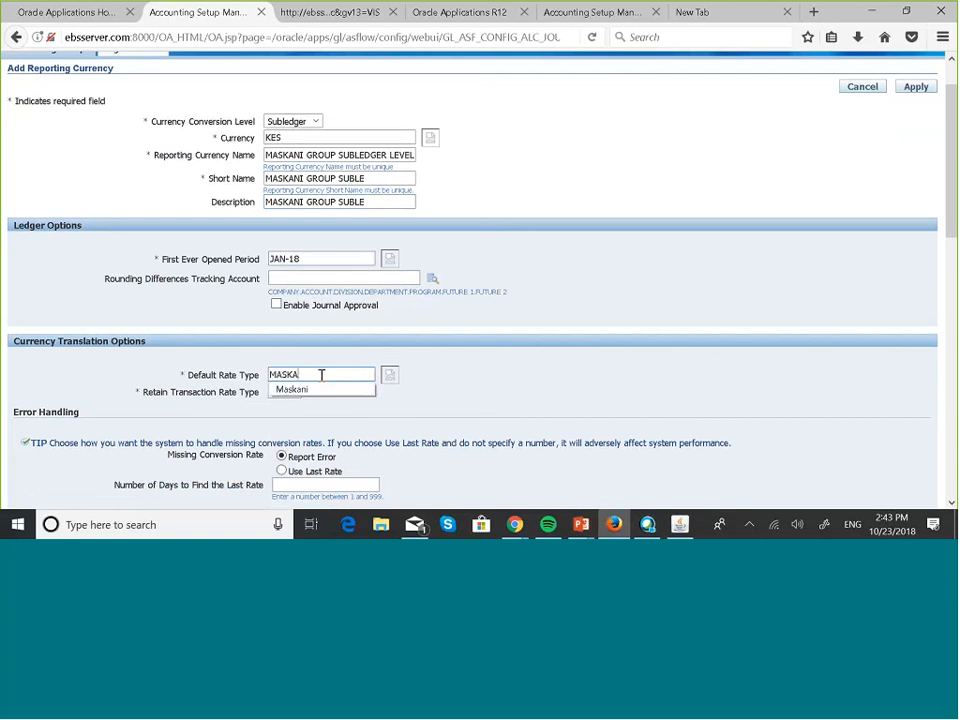
type("NI")
left_click(389, 375)
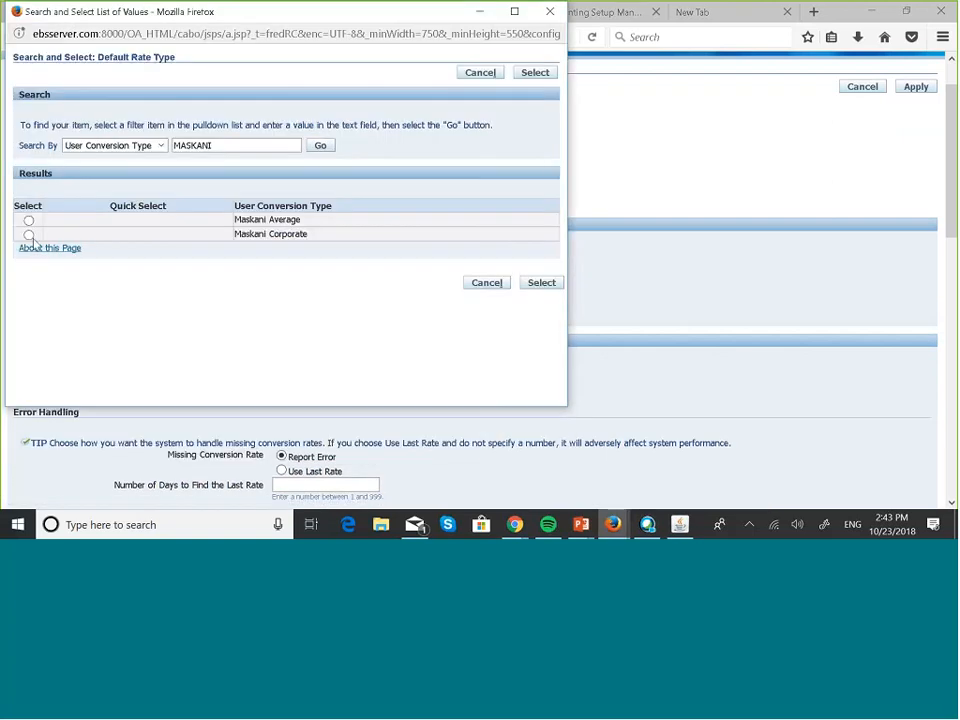
left_click(29, 235)
left_click(541, 284)
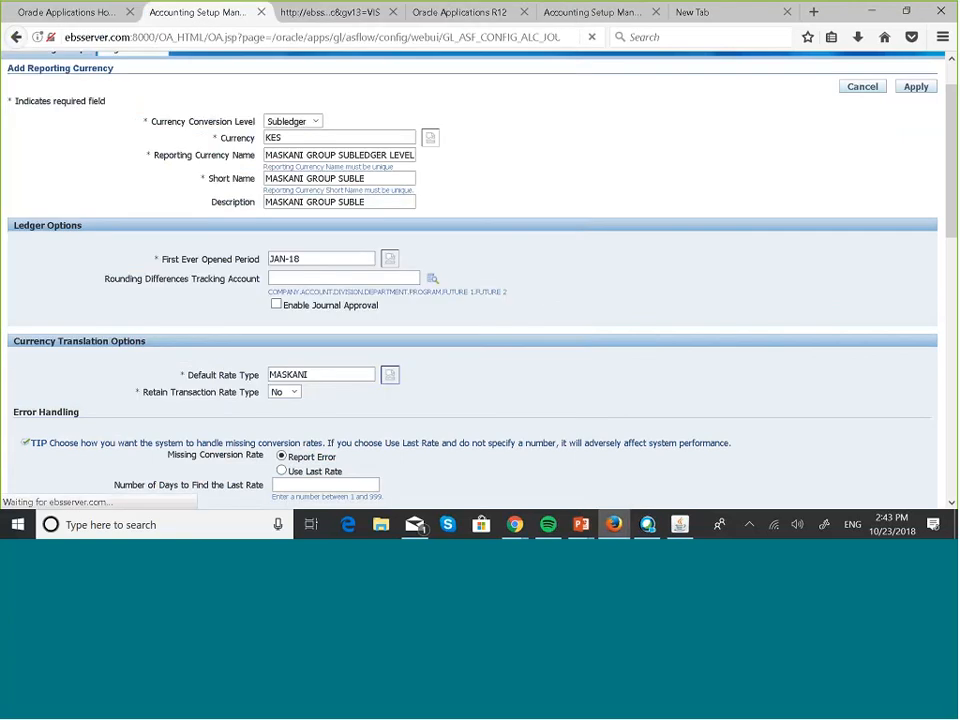
Step: Review the journal conversion rules, apply the new subledger-level reporting currency, and return to the ledger's accounting options
scroll(557, 369, "down", 7)
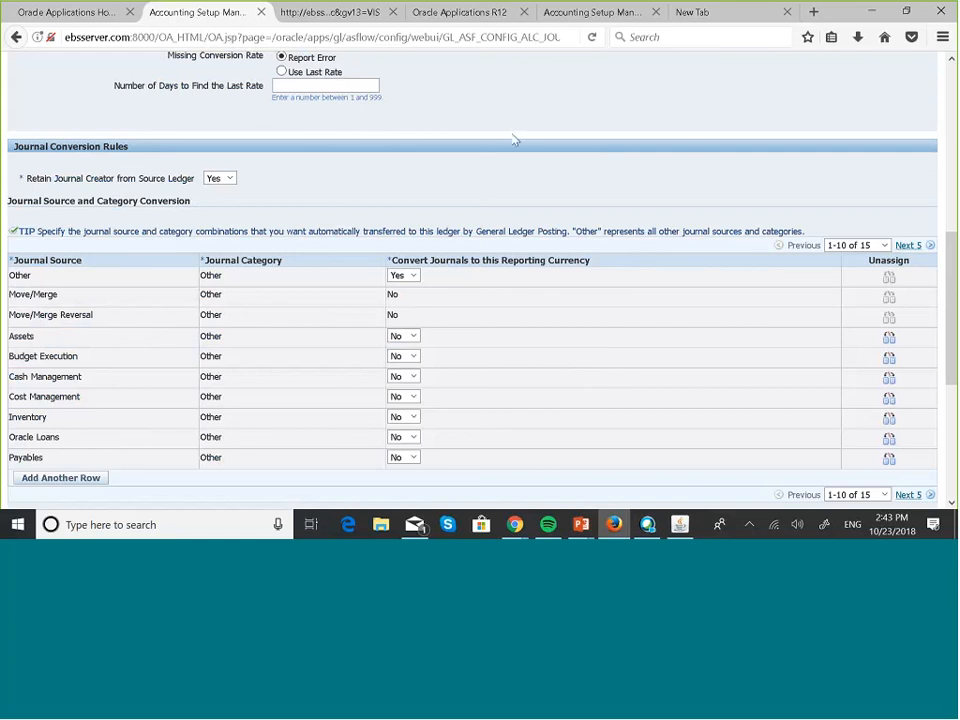
scroll(514, 140, "up", 2)
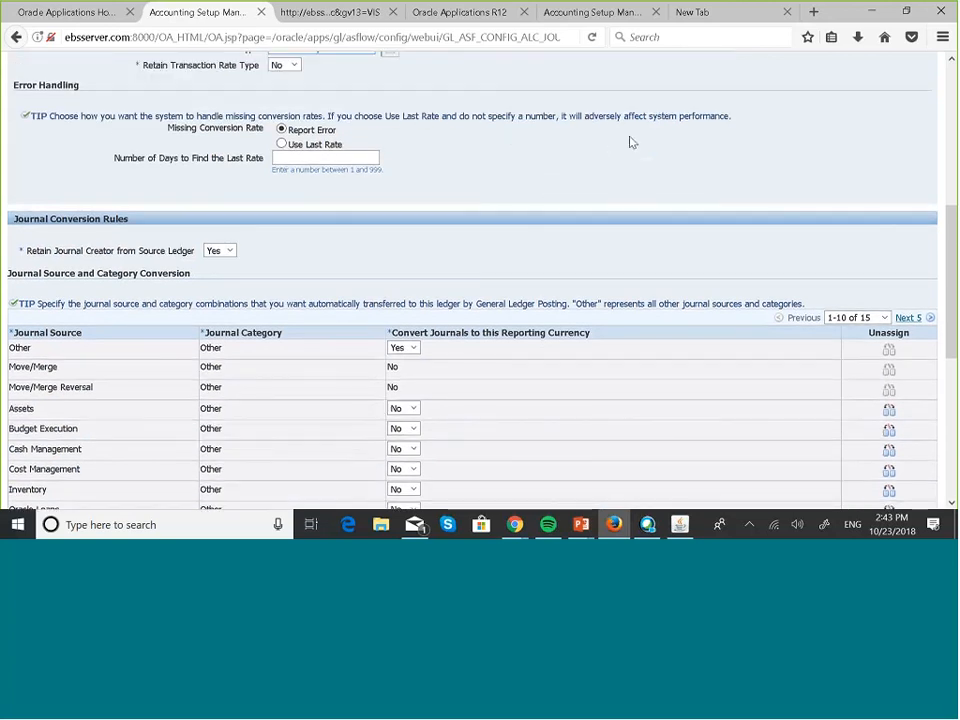
scroll(630, 142, "down", 1)
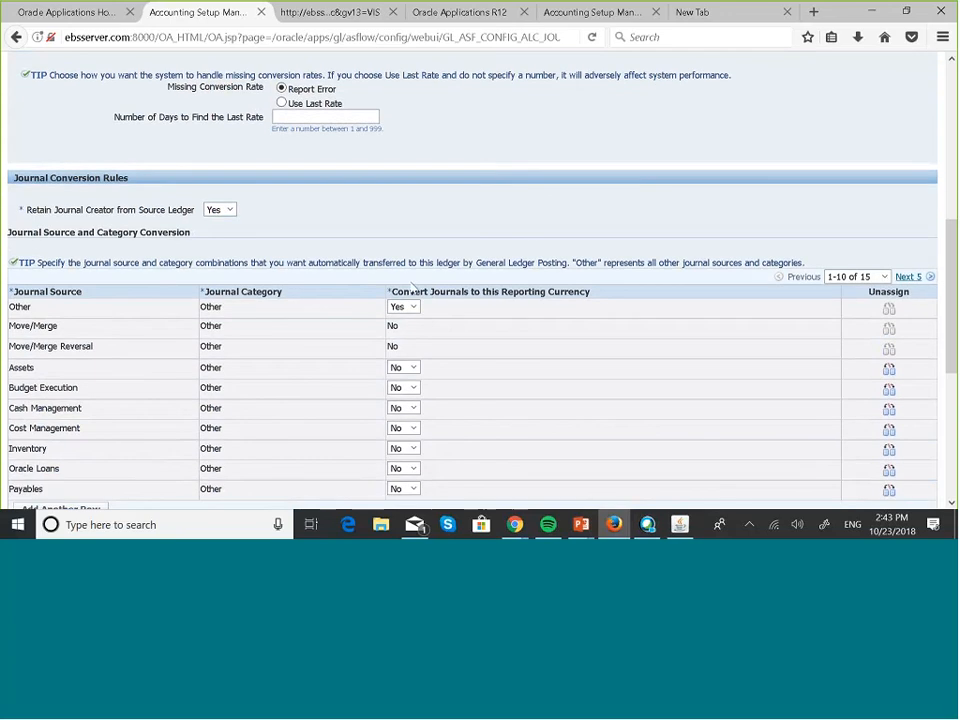
scroll(491, 223, "down", 1)
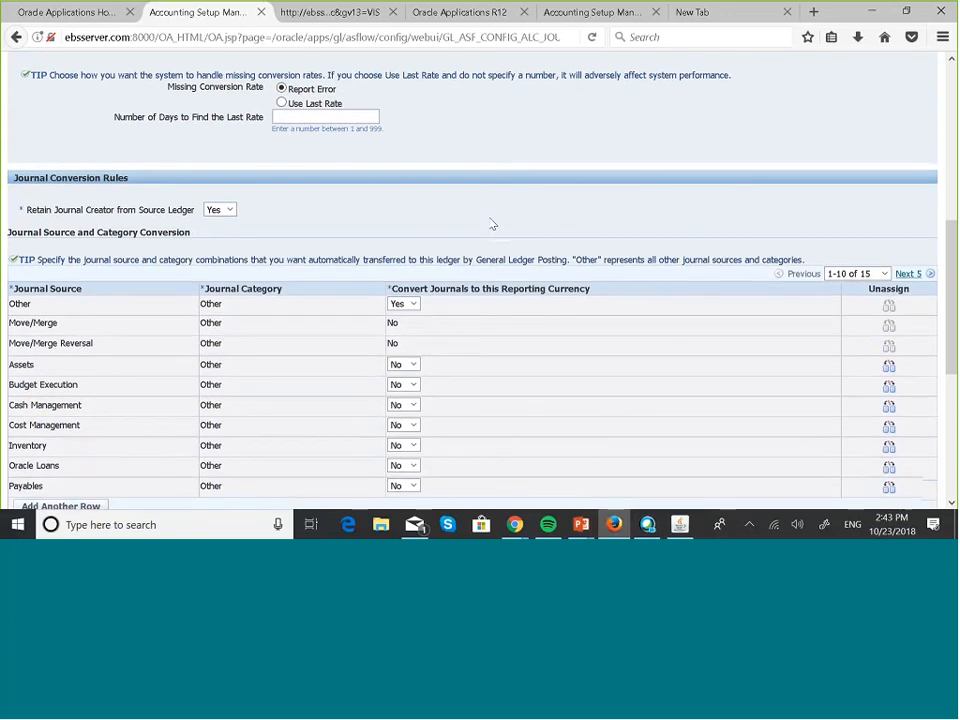
scroll(491, 223, "down", 2)
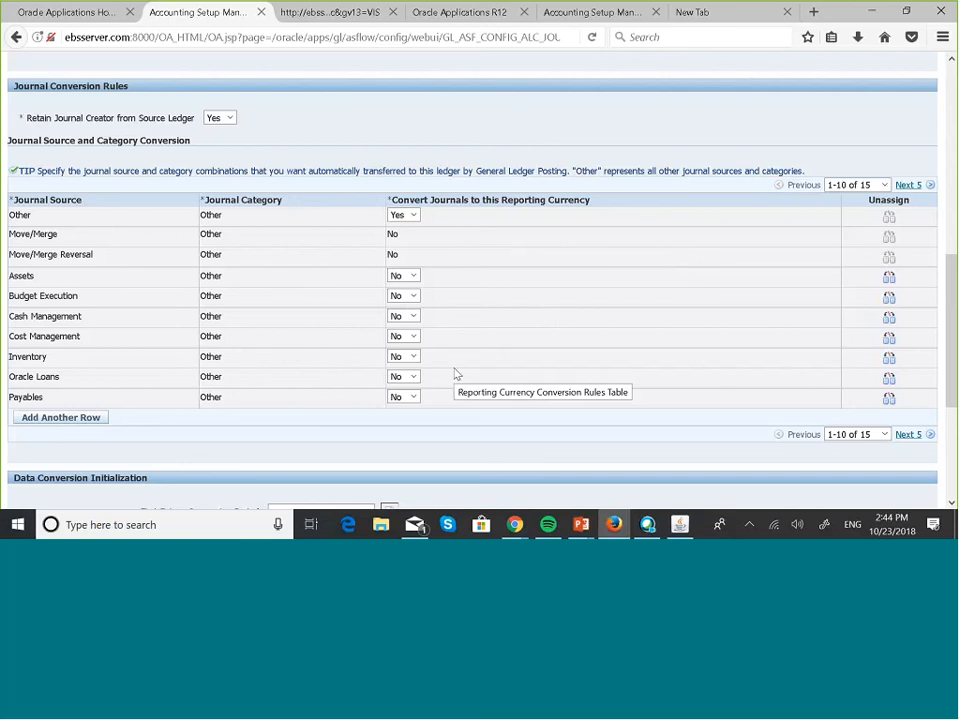
scroll(660, 332, "down", 3)
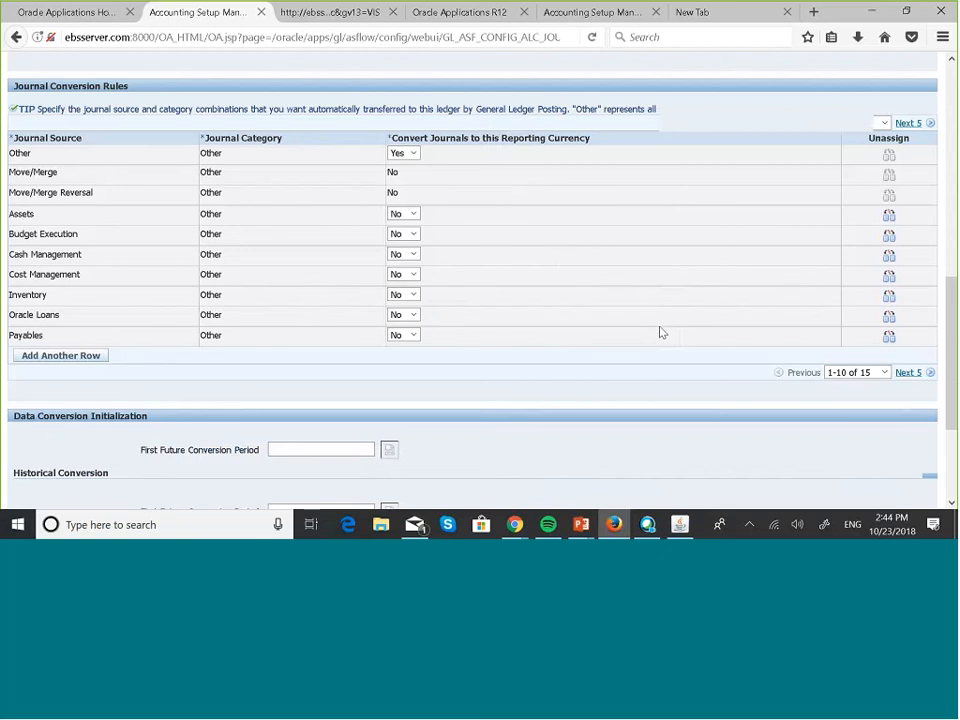
scroll(660, 332, "down", 1)
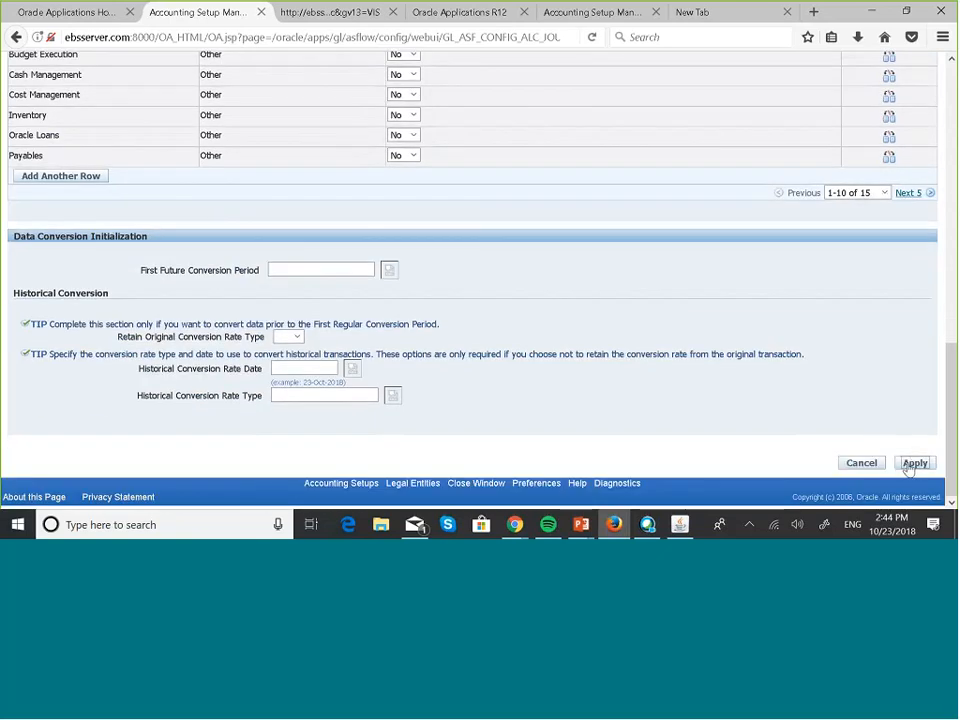
left_click(912, 464)
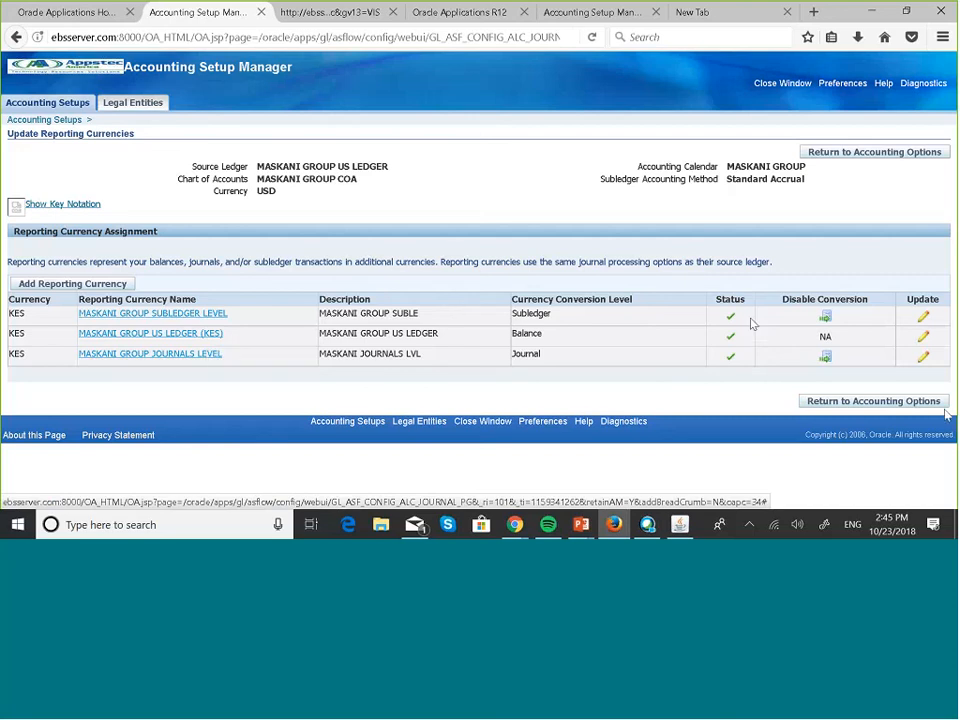
left_click(858, 410)
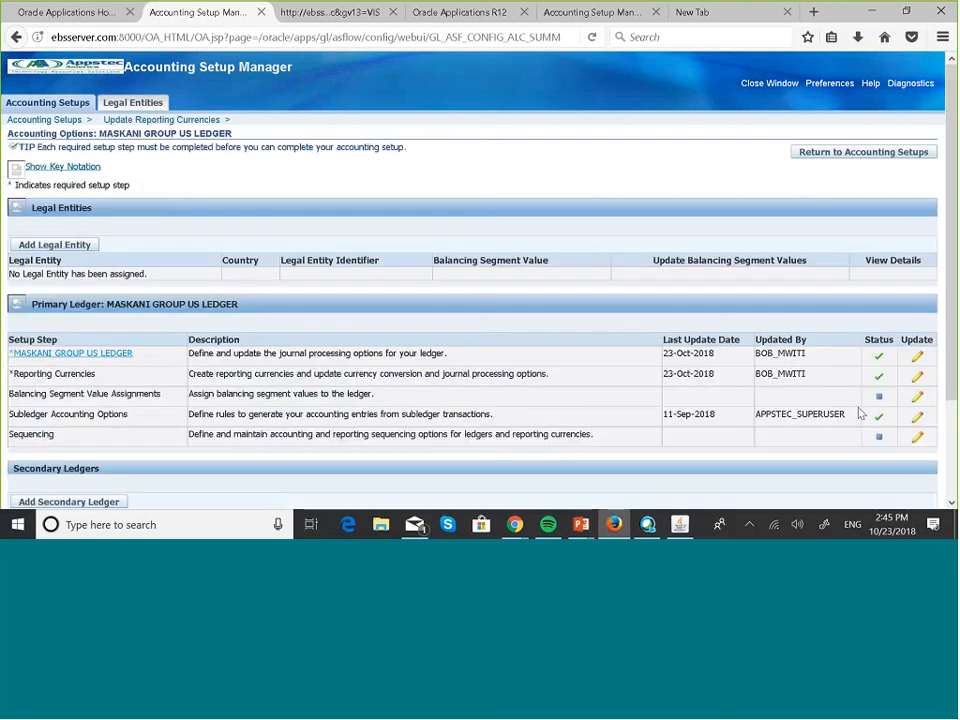
Step: Switch to Oracle Applications and open the Data Access Sets form from the Financials setup functions
left_click(680, 524)
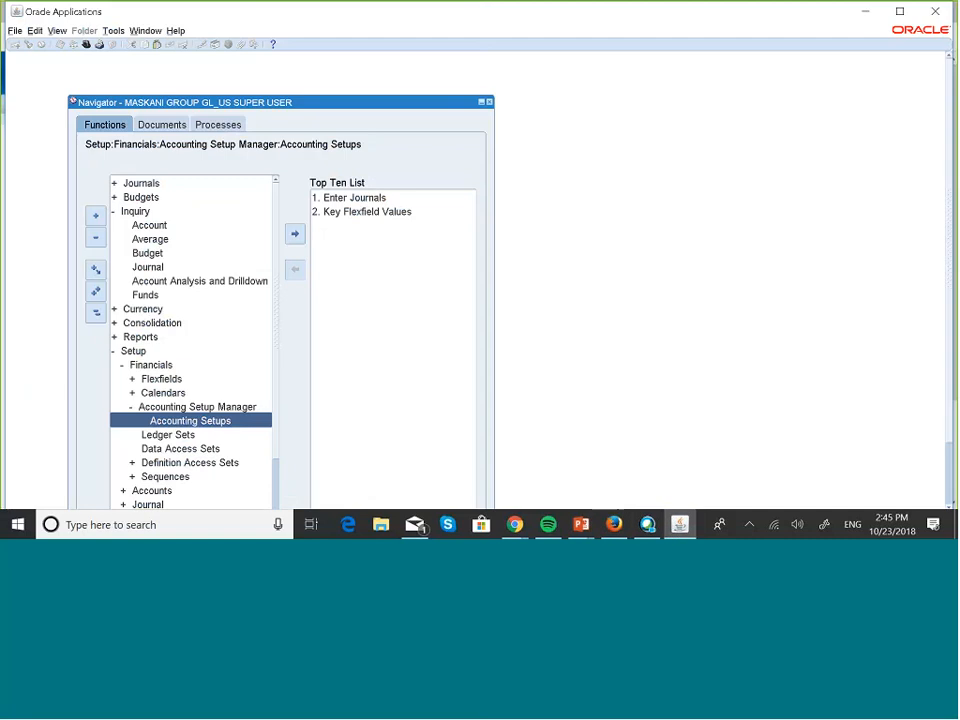
left_click(96, 312)
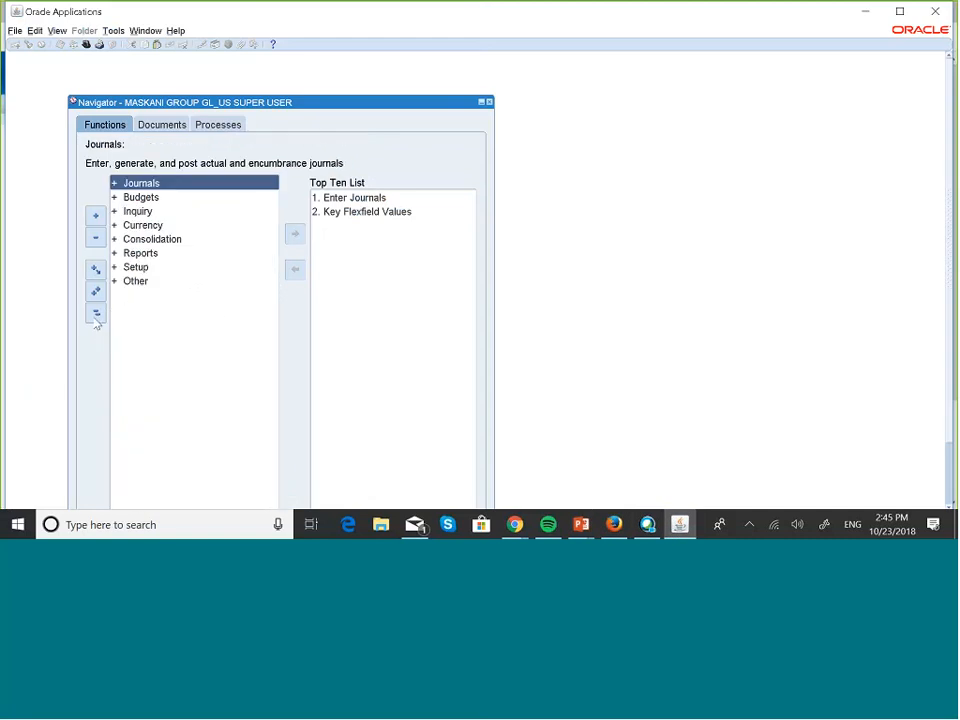
double_click(136, 268)
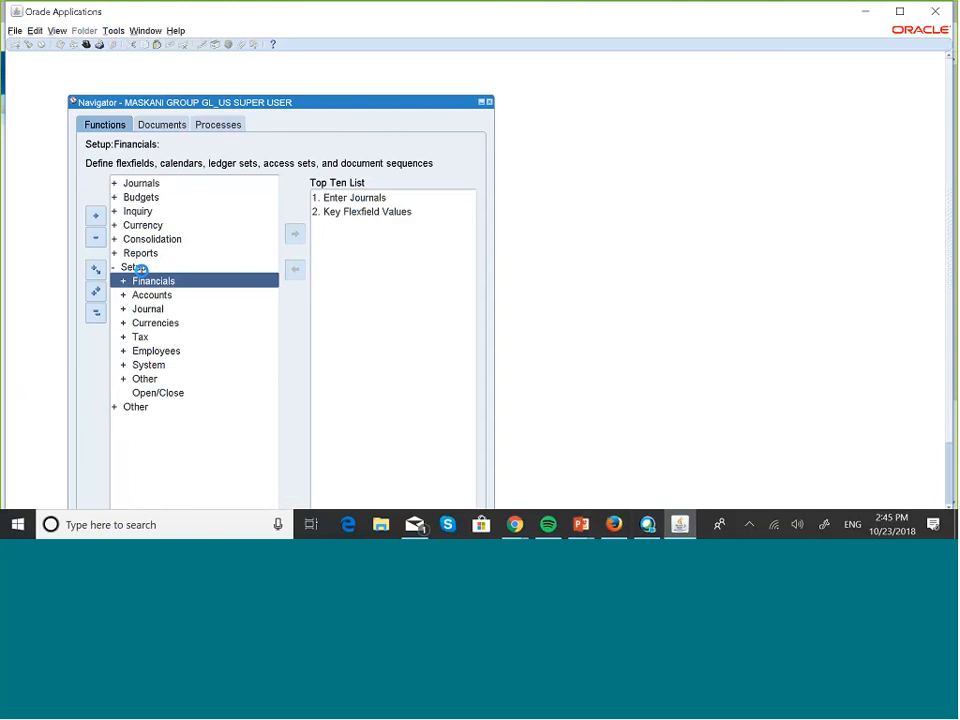
double_click(142, 276)
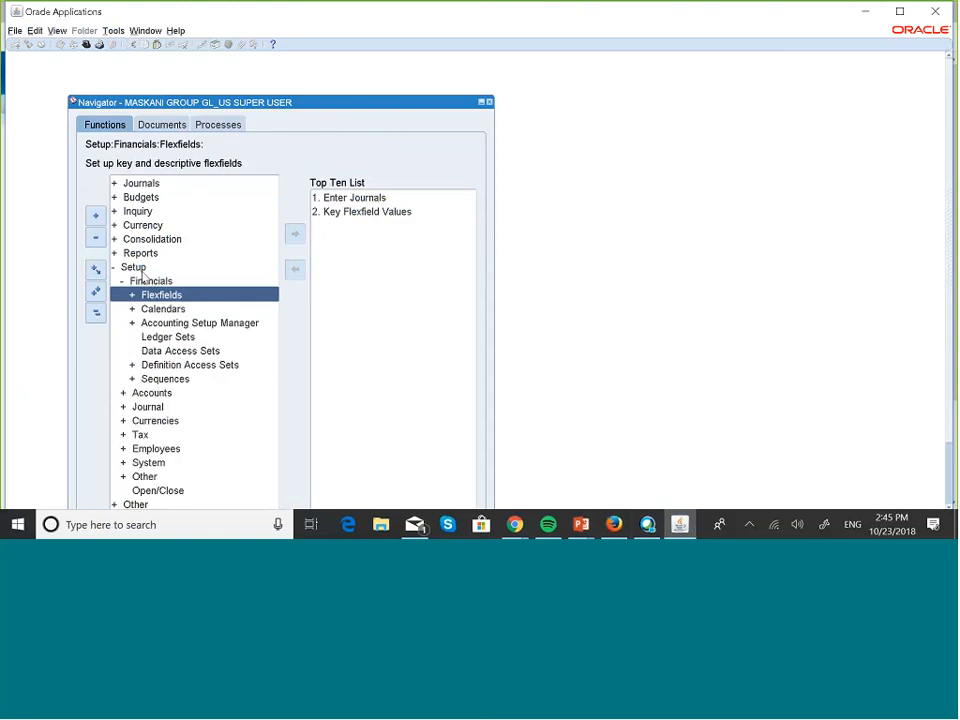
key("Down")
key("Down")
key("Down")
key("Down")
key("Return")
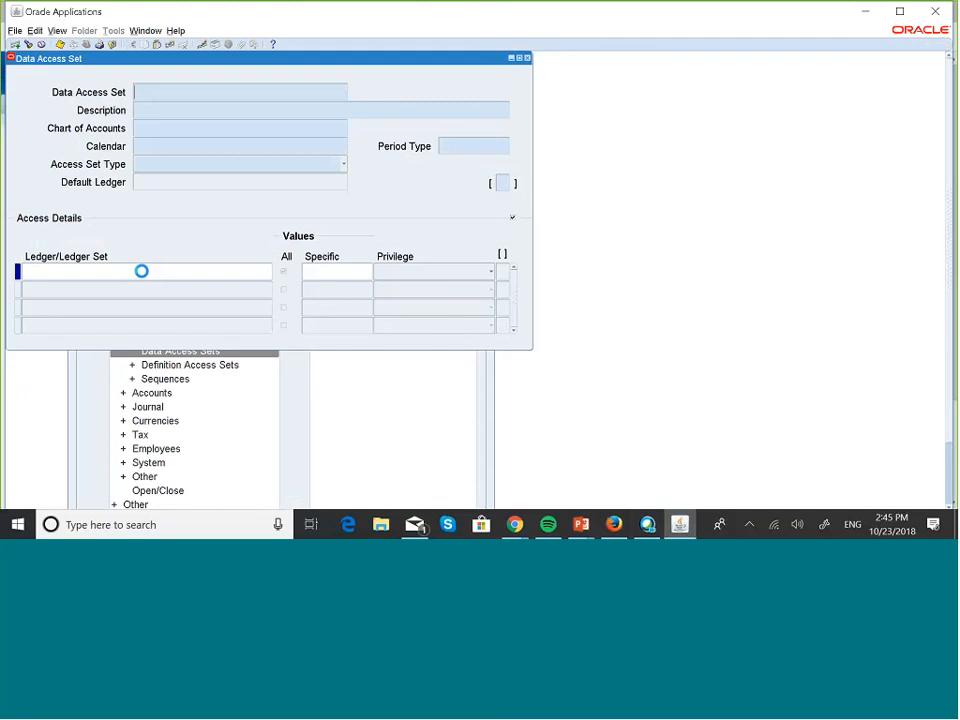
Step: Query data access sets matching MASKA%, review the ledgers assigned to the subledger level and US LEDGER sets, and close the form
type("MASKA%")
key("ctrl+F11")
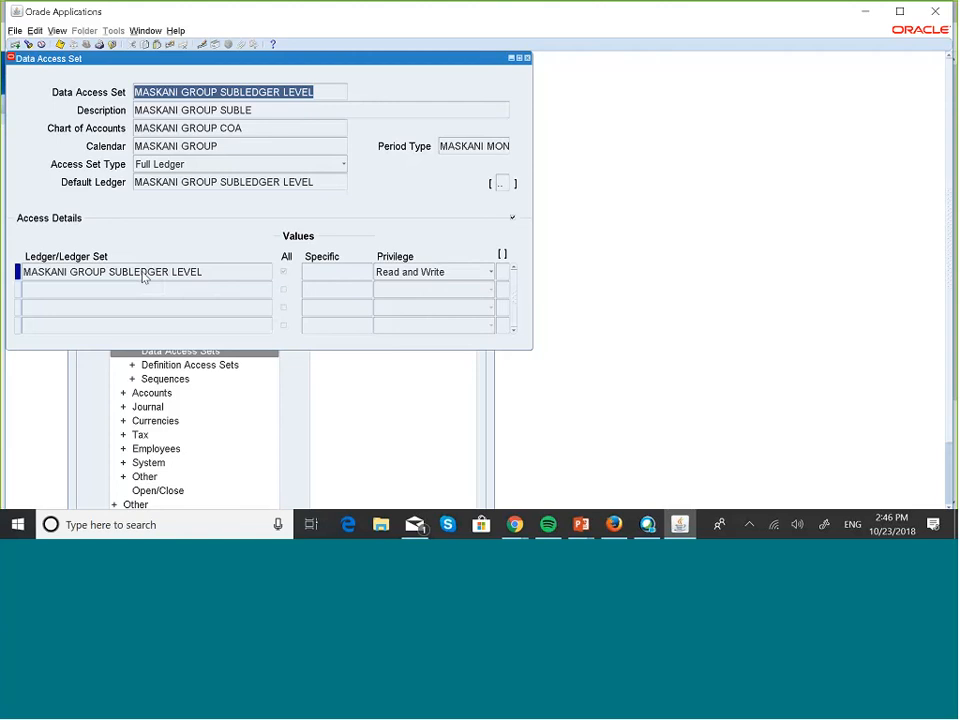
key("Down")
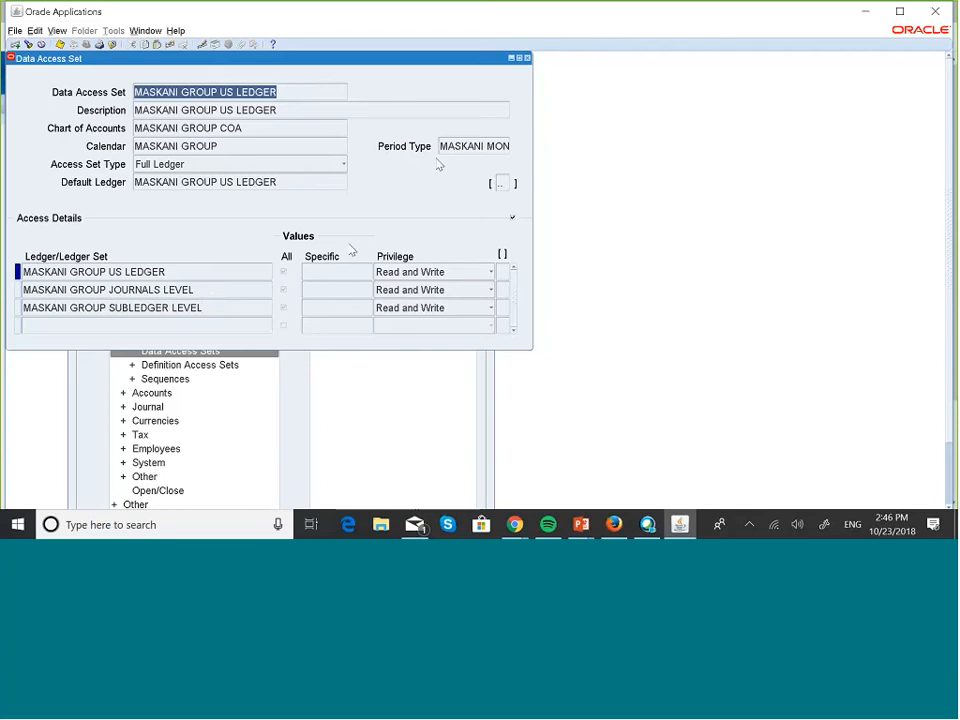
left_click(527, 59)
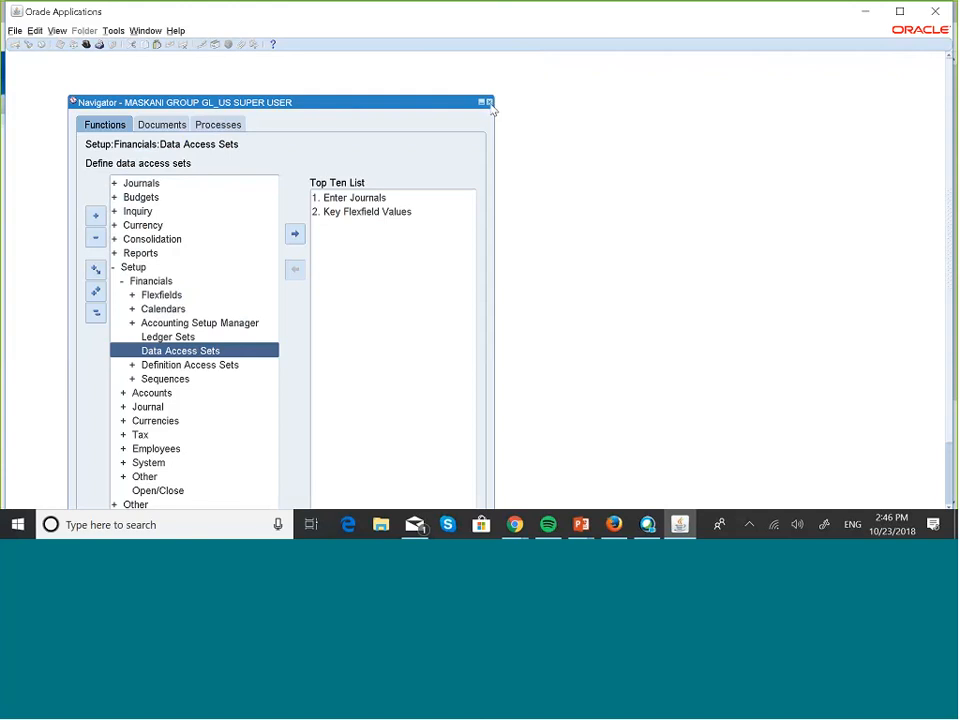
Step: Switch to the PowerPoint slide show and advance to the diagram slide on creating a sub-ledger level reporting ledger
left_click(489, 103)
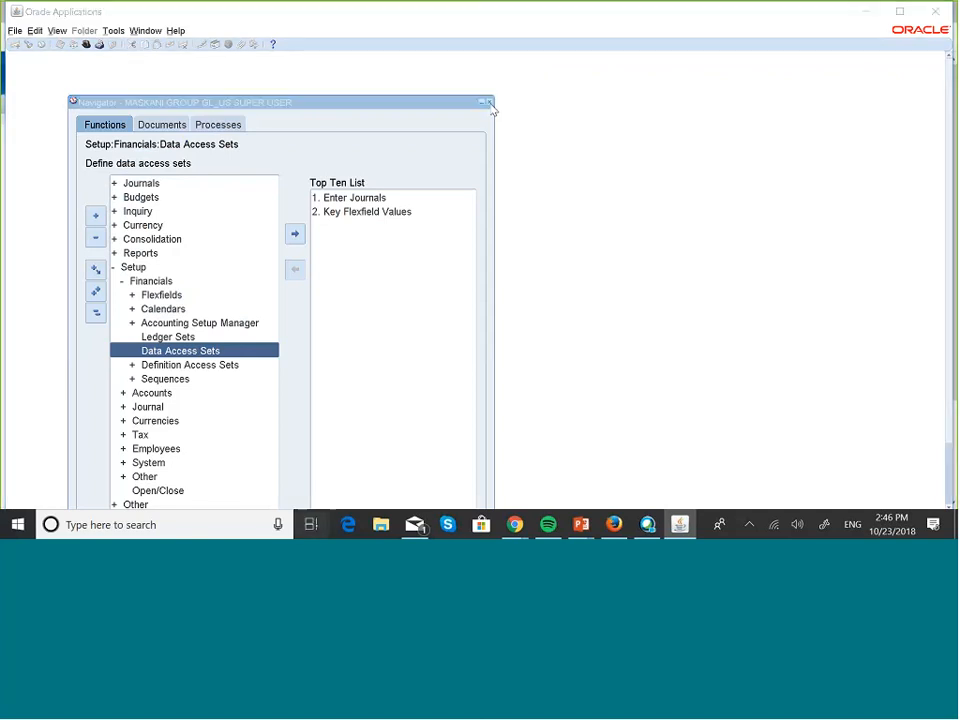
key("super+Tab")
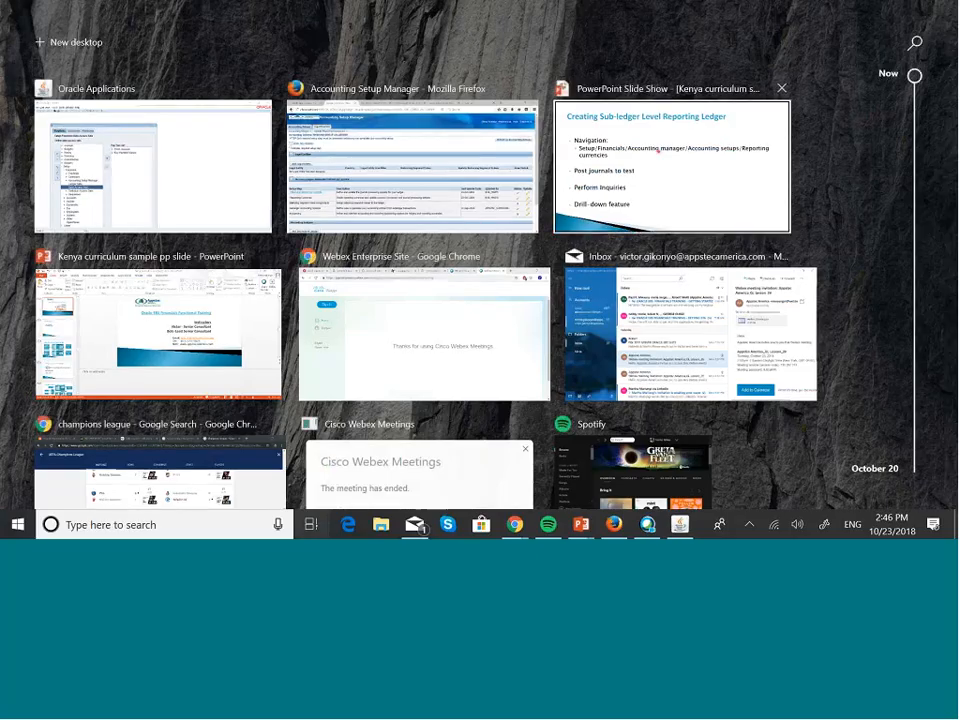
left_click(649, 134)
left_click(649, 134)
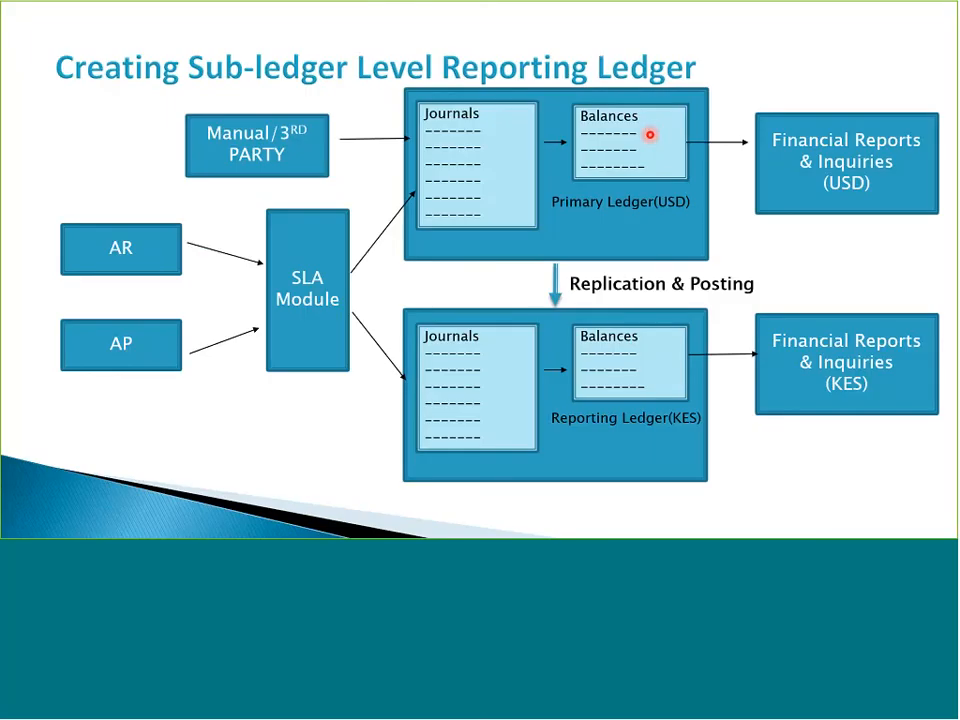